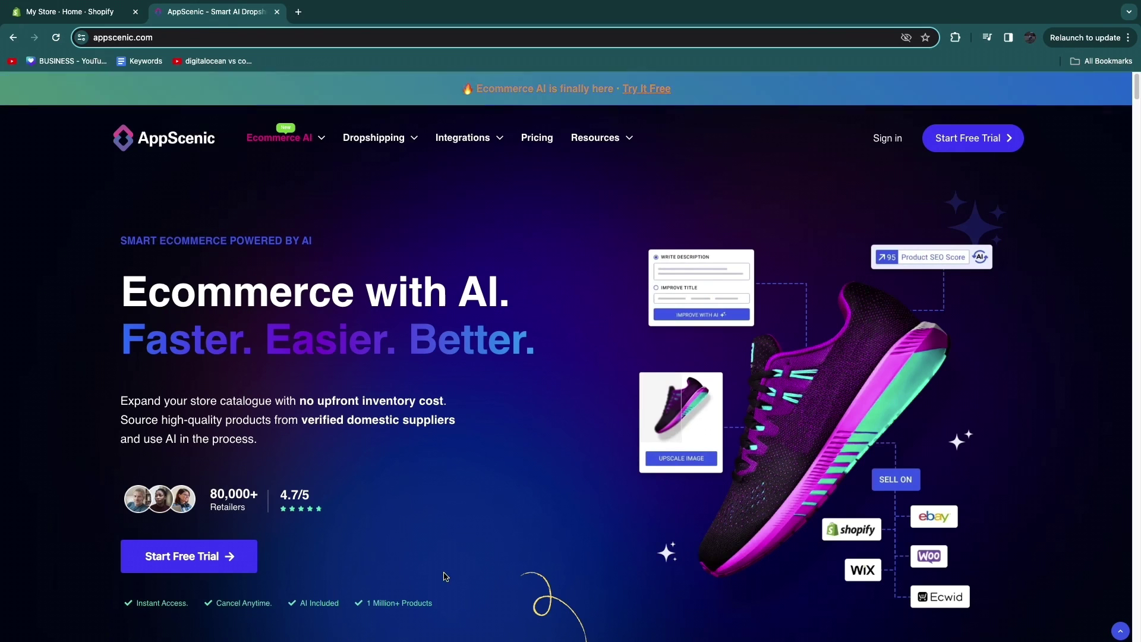
Glance at the Shopify store admin, then scroll through the AppScenic homepage
left_click(66, 14)
left_click(214, 11)
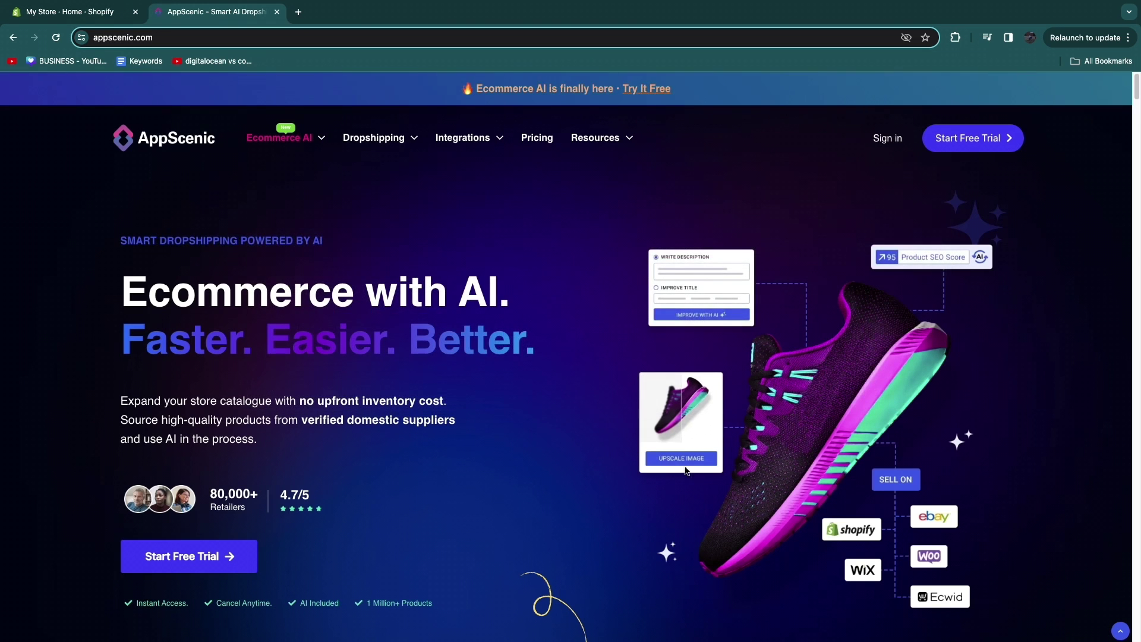
scroll(913, 358, "down", 3)
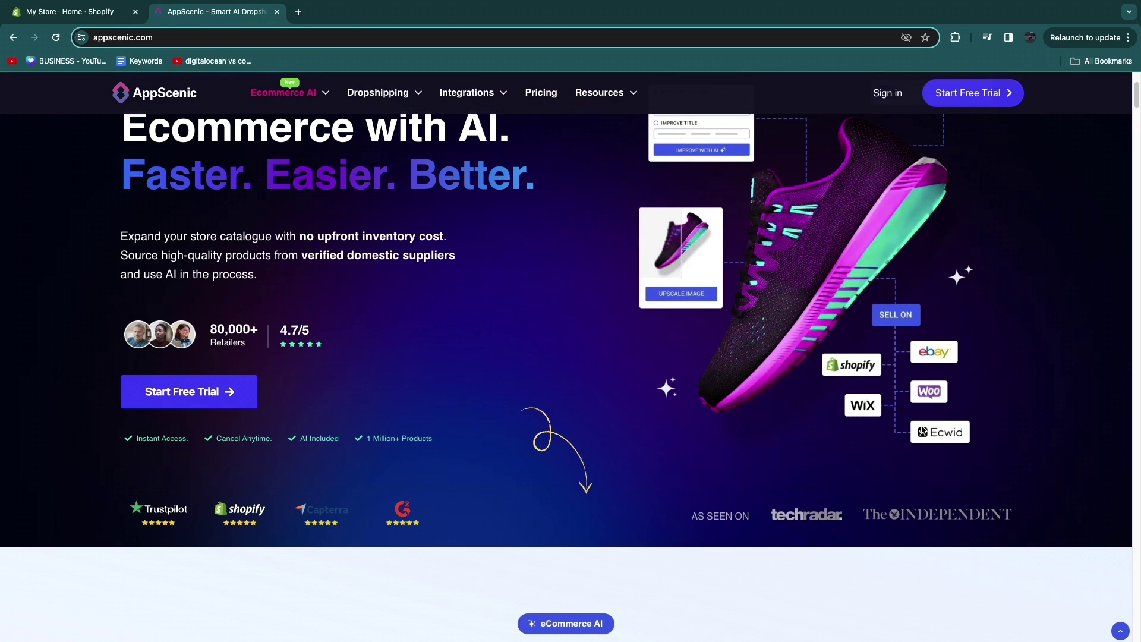
scroll(552, 541, "up", 3)
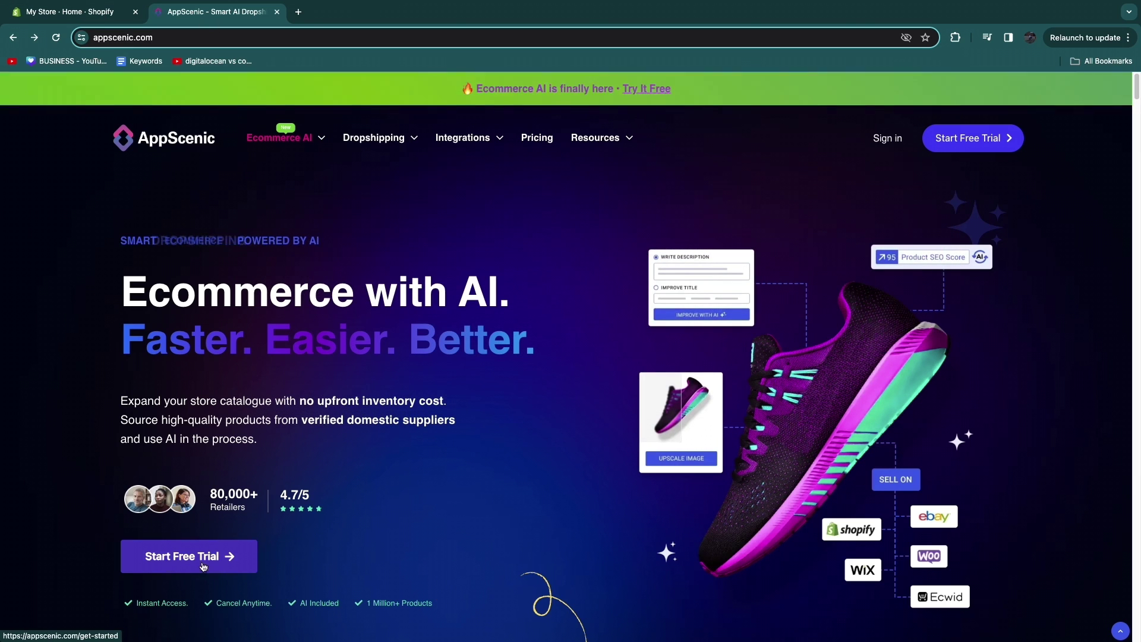
Close Shopify's 'Picked for you' recommended-apps popup, check the admin home, and return to AppScenic
left_click(75, 13)
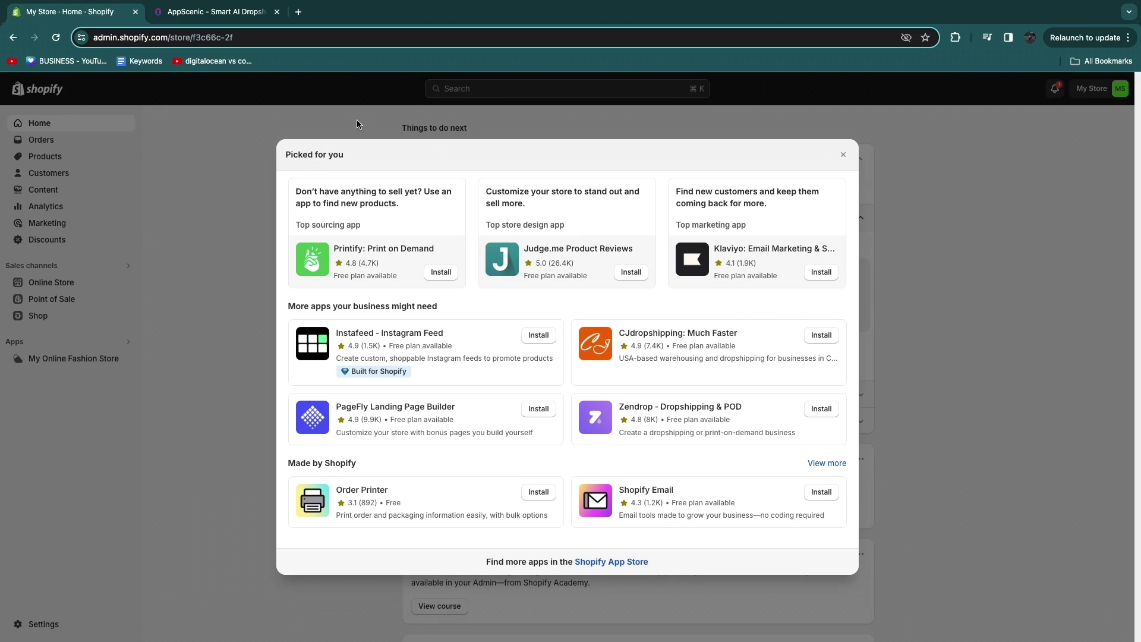
left_click(843, 155)
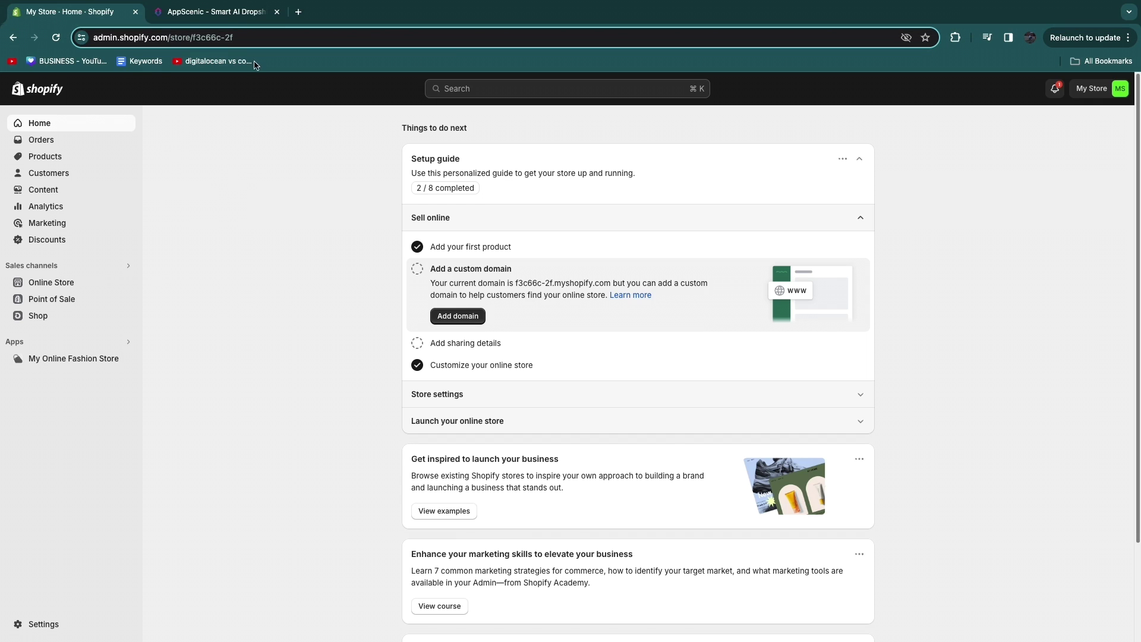
left_click(225, 12)
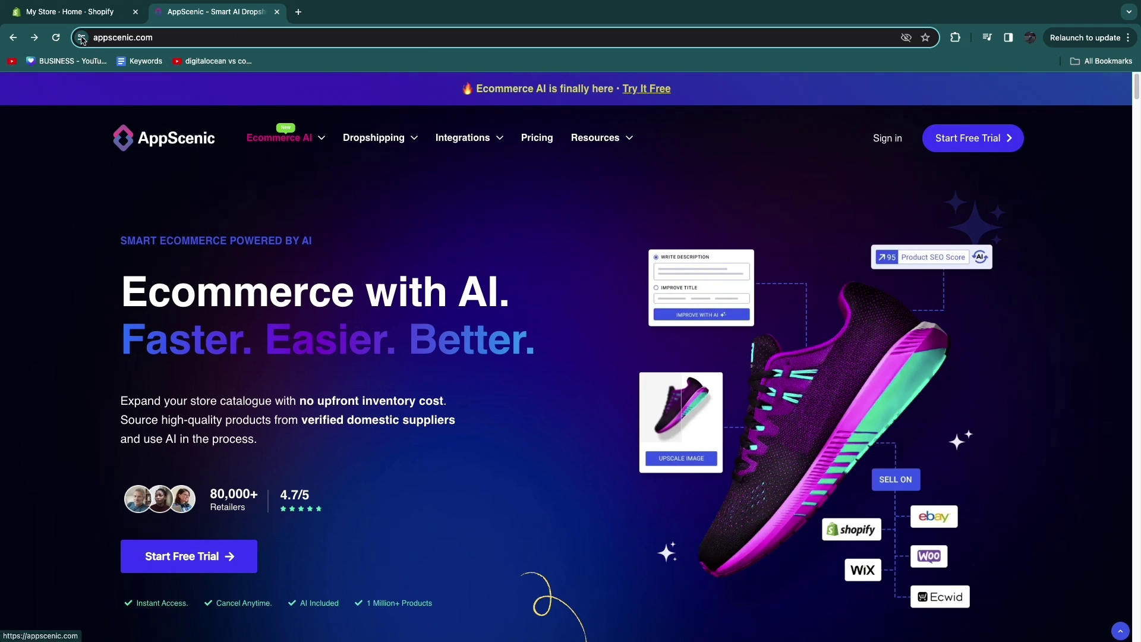
left_click(76, 12)
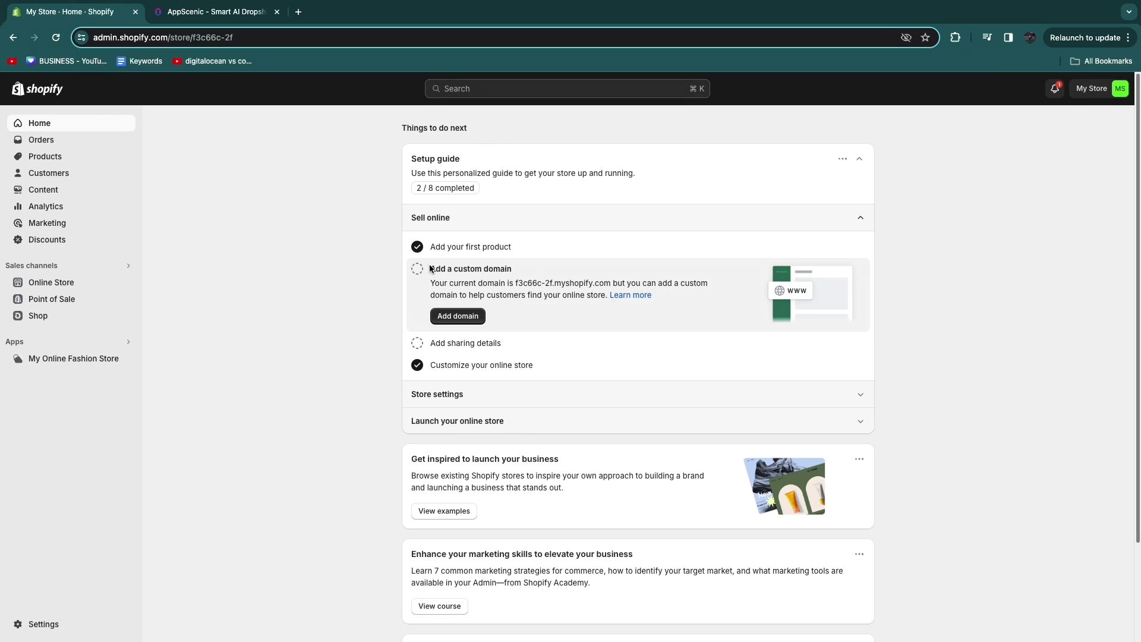
scroll(415, 316, "down", 1)
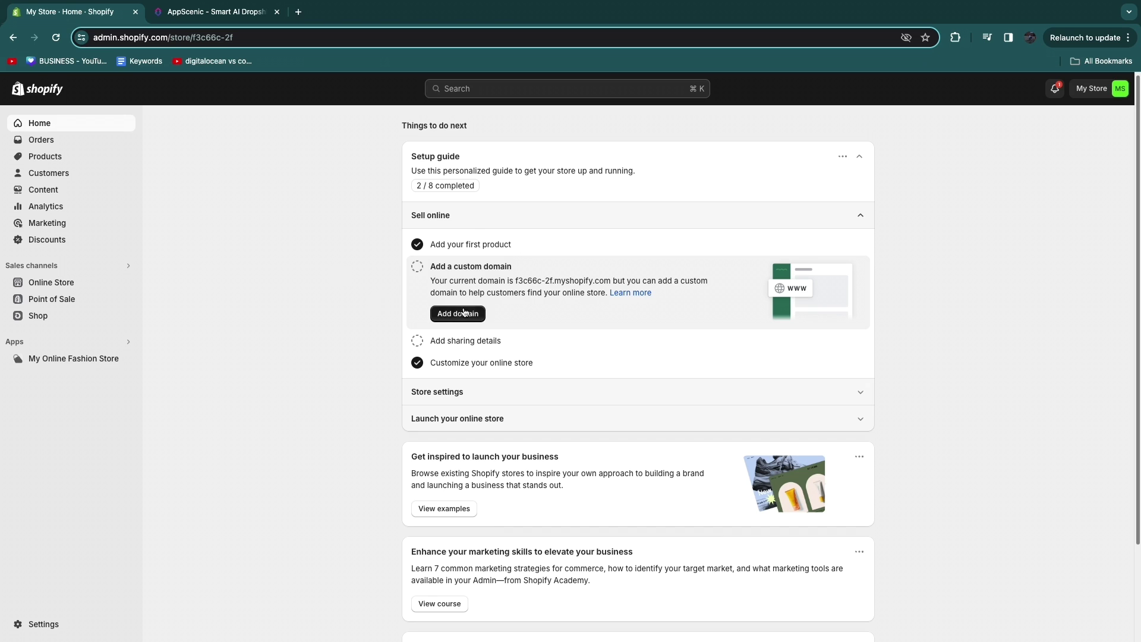
left_click(214, 12)
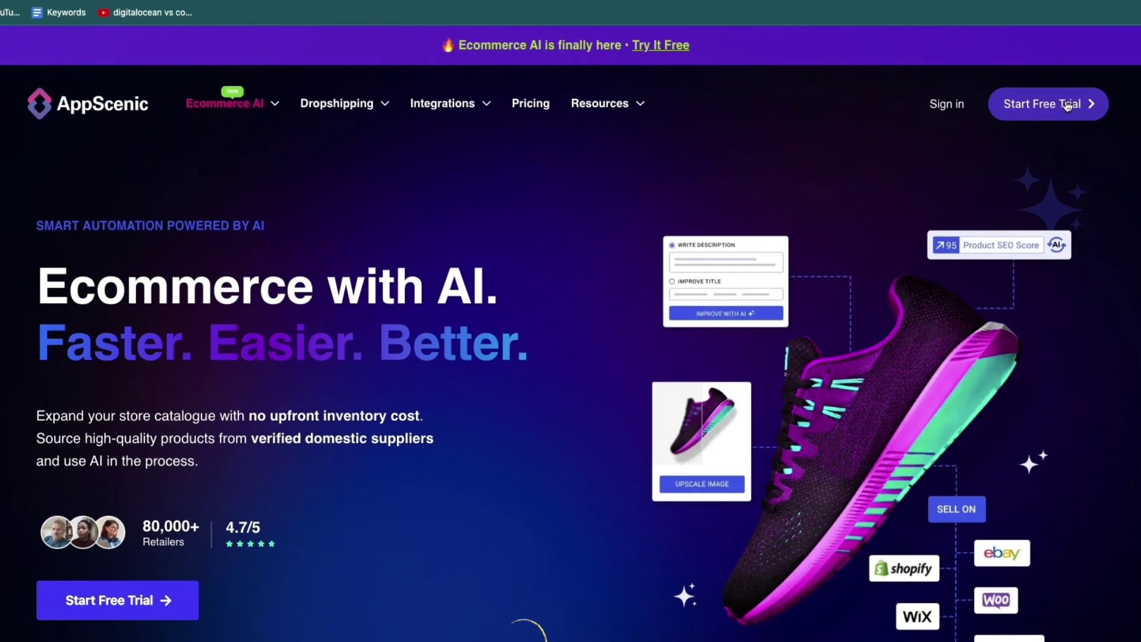
Sign up for a free AppScenic retailer trial account, with no credit card required
left_click(1030, 107)
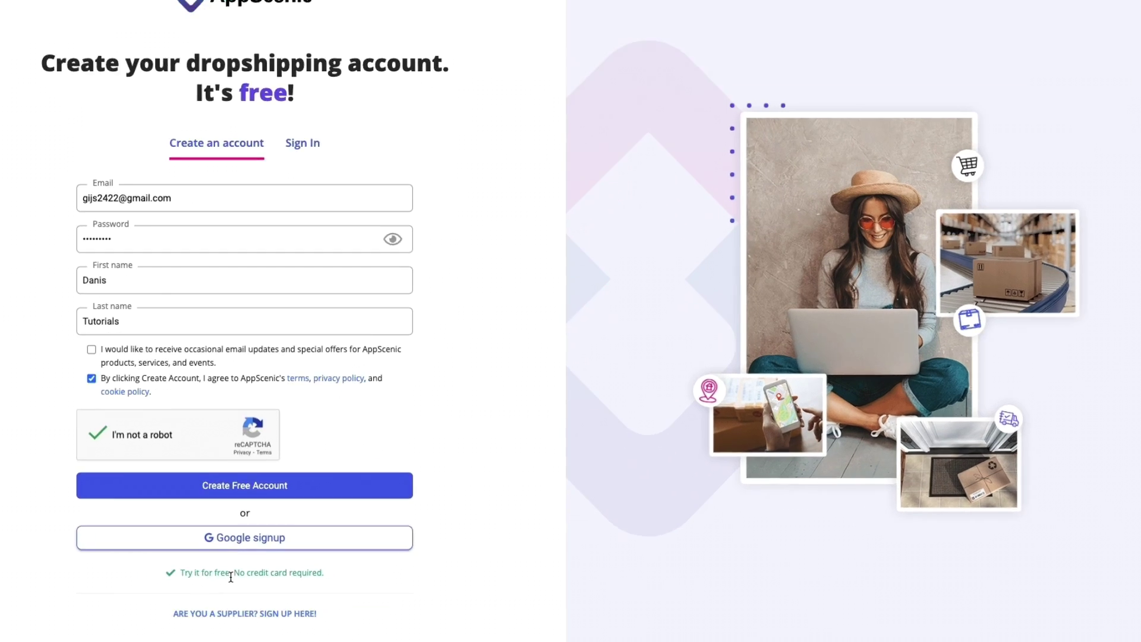
left_click_drag(234, 574, 341, 586)
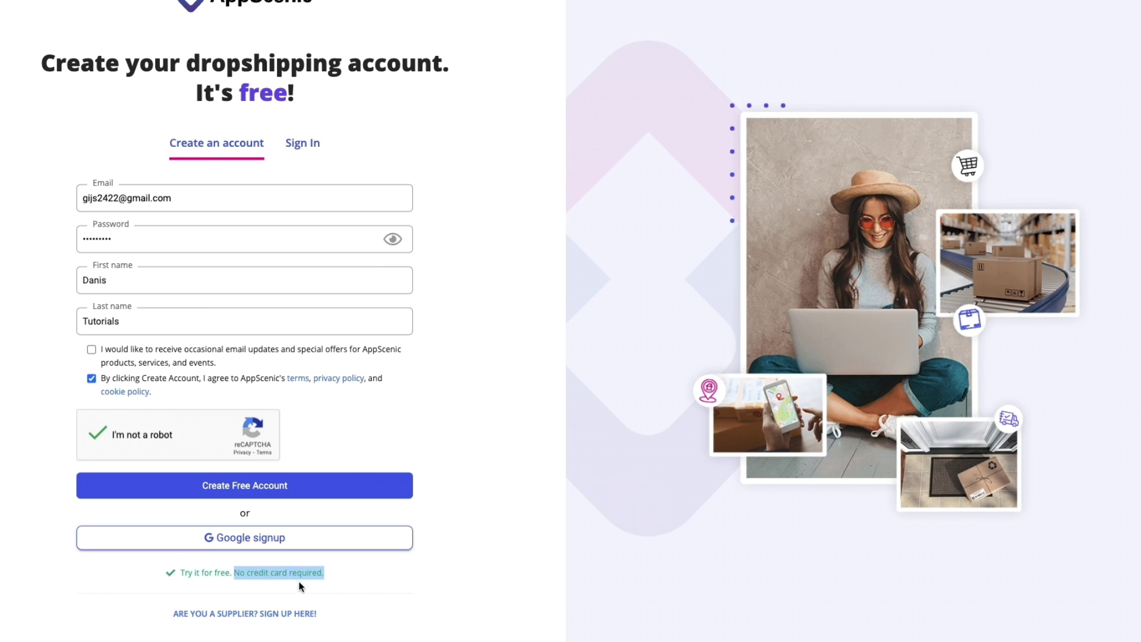
left_click_drag(193, 576, 226, 576)
left_click(95, 568)
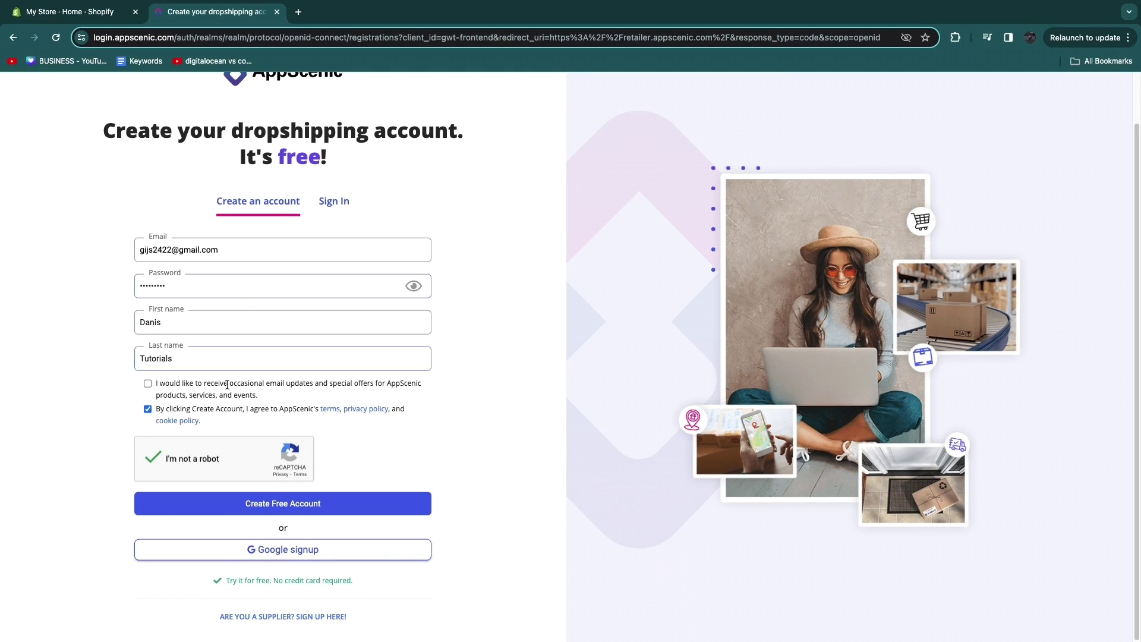
left_click(277, 504)
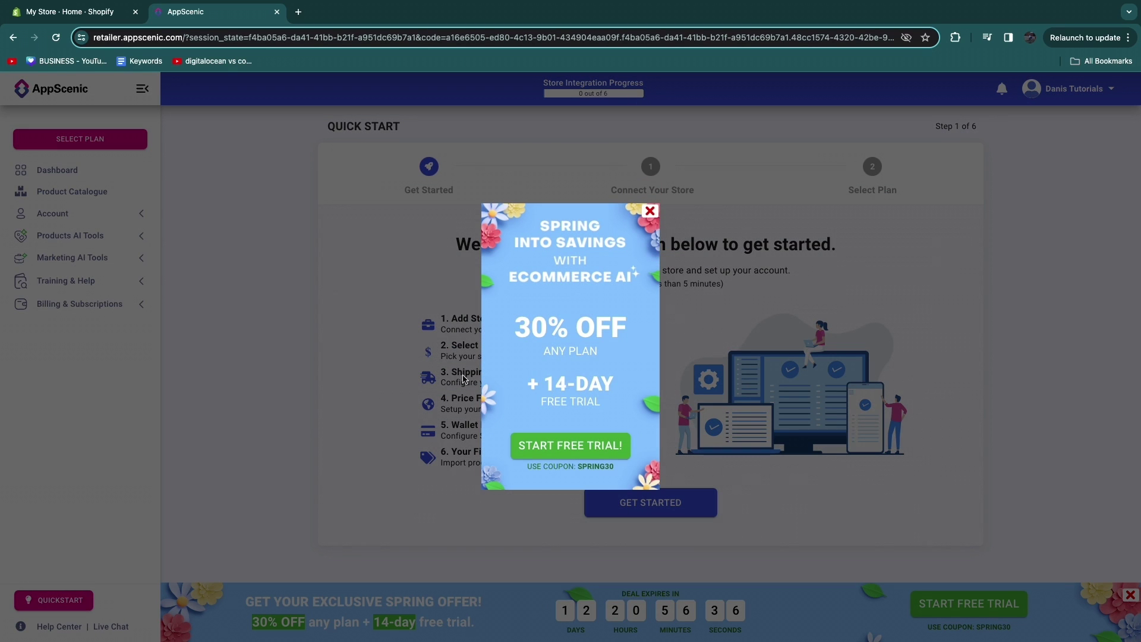
Dismiss the spring discount offer, review the six Quick Start steps, and begin setup
left_click(649, 211)
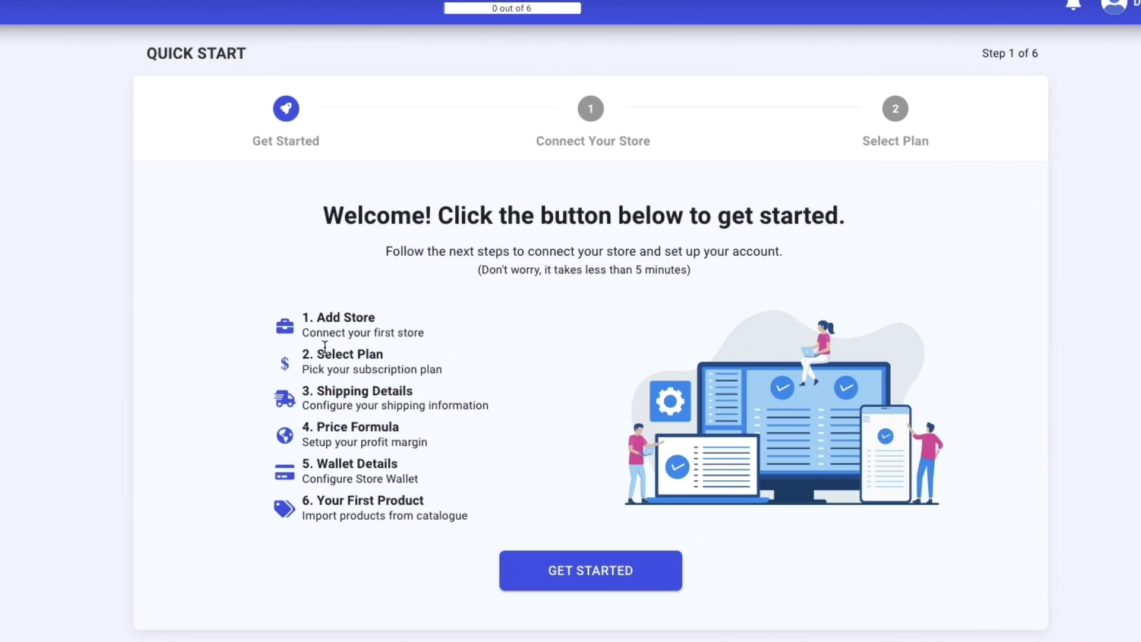
left_click_drag(298, 321, 400, 323)
left_click_drag(300, 354, 387, 369)
left_click_drag(303, 390, 434, 428)
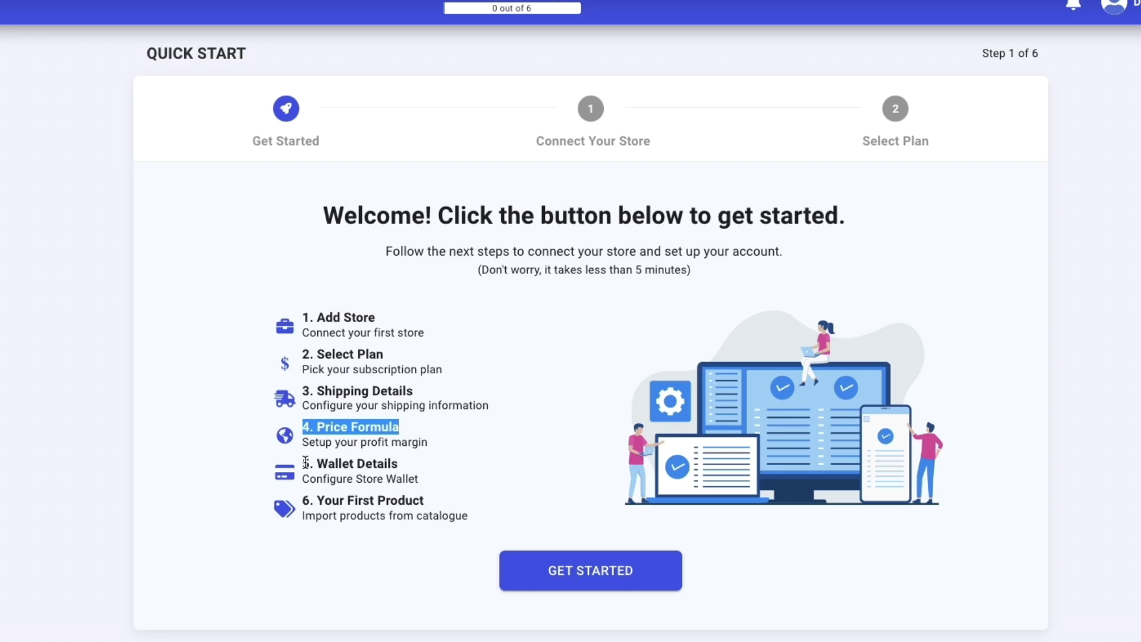
left_click_drag(303, 463, 411, 466)
left_click(304, 503)
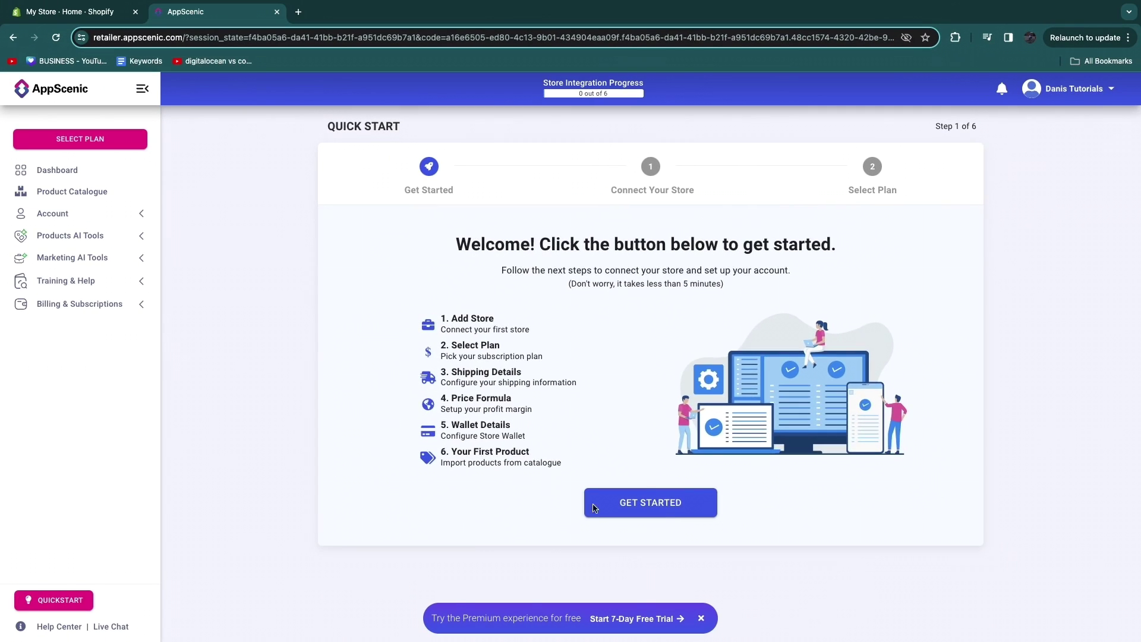
left_click(552, 586)
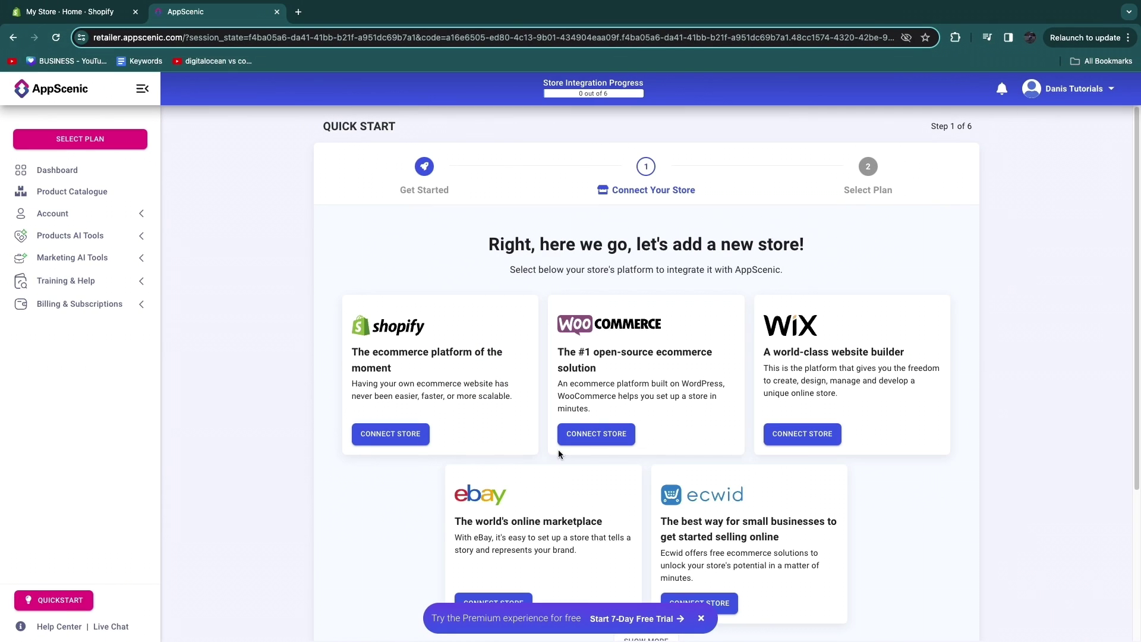
scroll(626, 292, "down", 2)
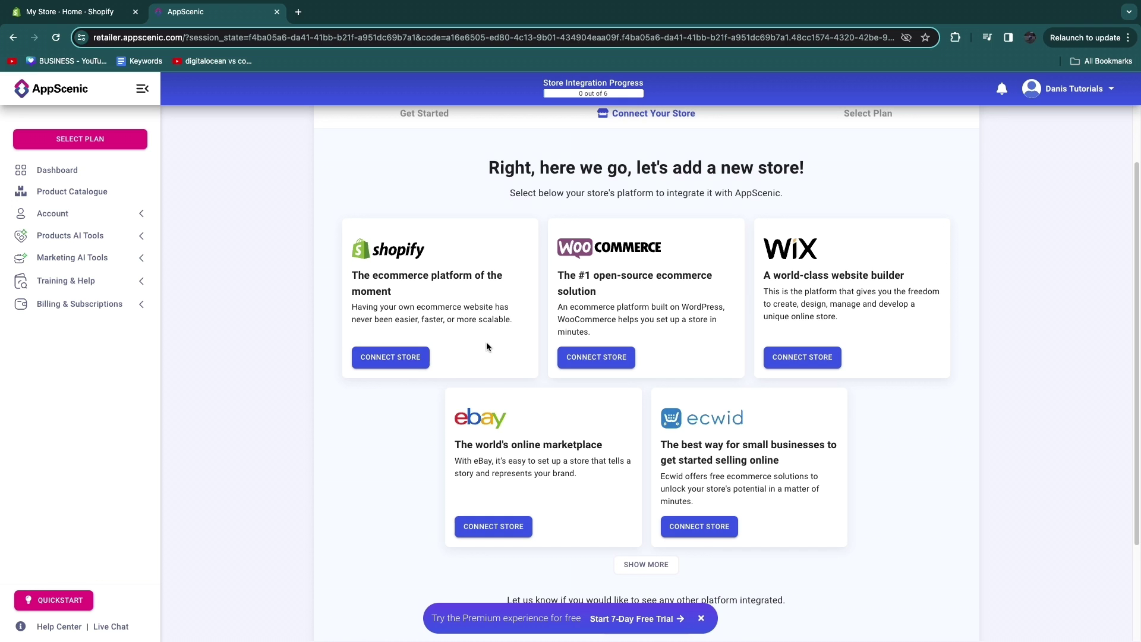
Connect the Shopify store by installing and authorizing AppScenic from the Shopify App Store
left_click(392, 359)
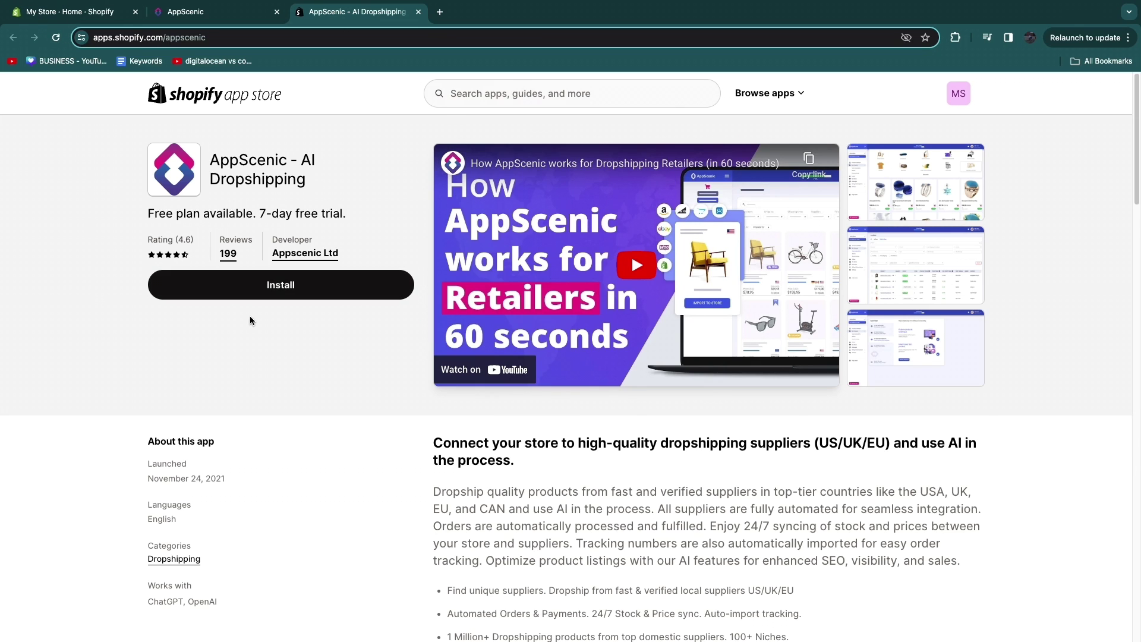
left_click(294, 287)
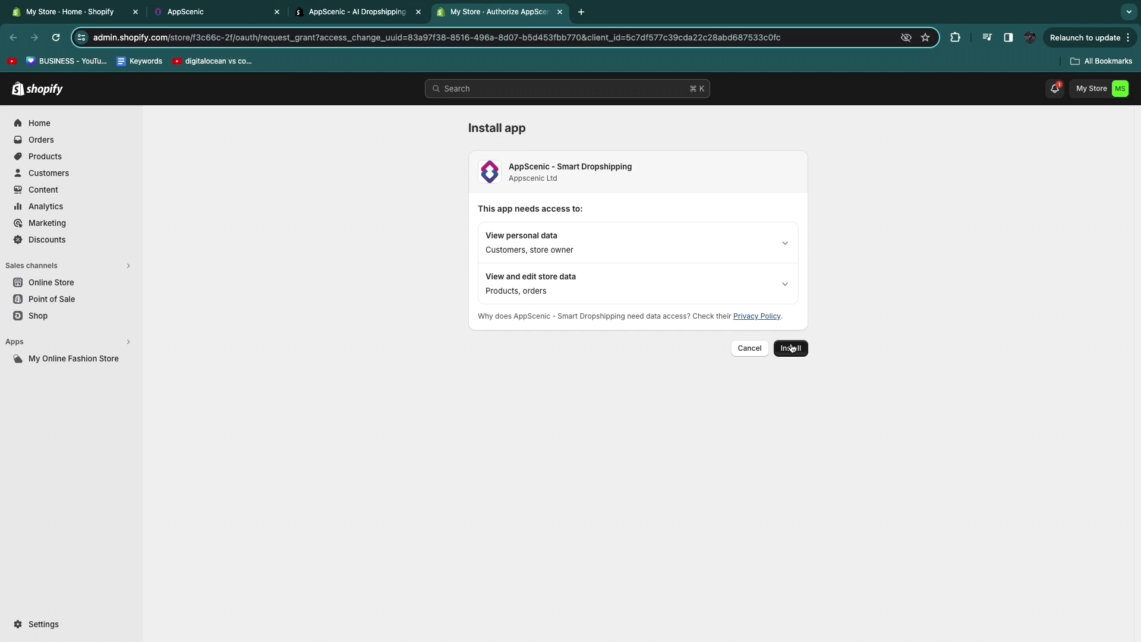
left_click(791, 348)
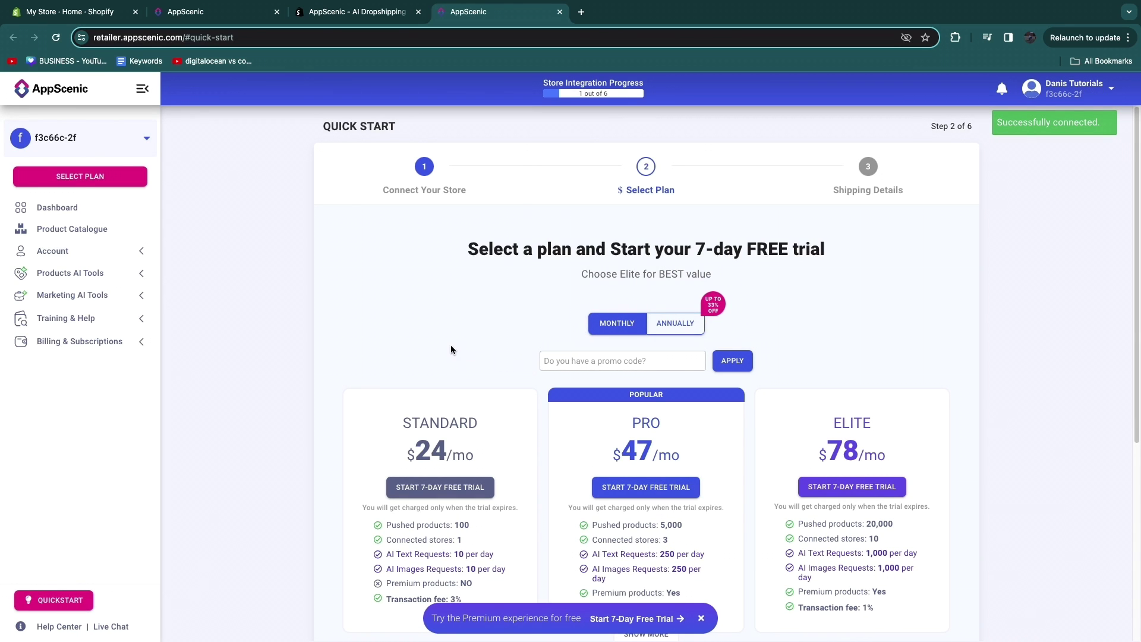
scroll(442, 345, "down", 3)
scroll(428, 357, "up", 3)
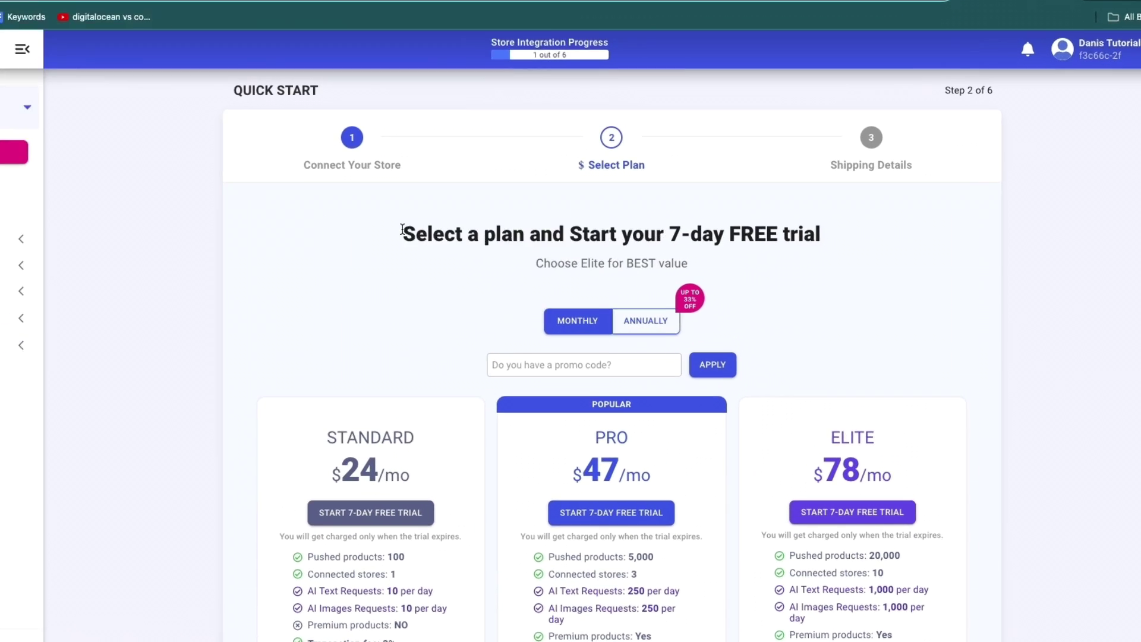
left_click_drag(469, 250, 711, 257)
left_click_drag(658, 232, 740, 287)
left_click(295, 267)
scroll(327, 316, "down", 5)
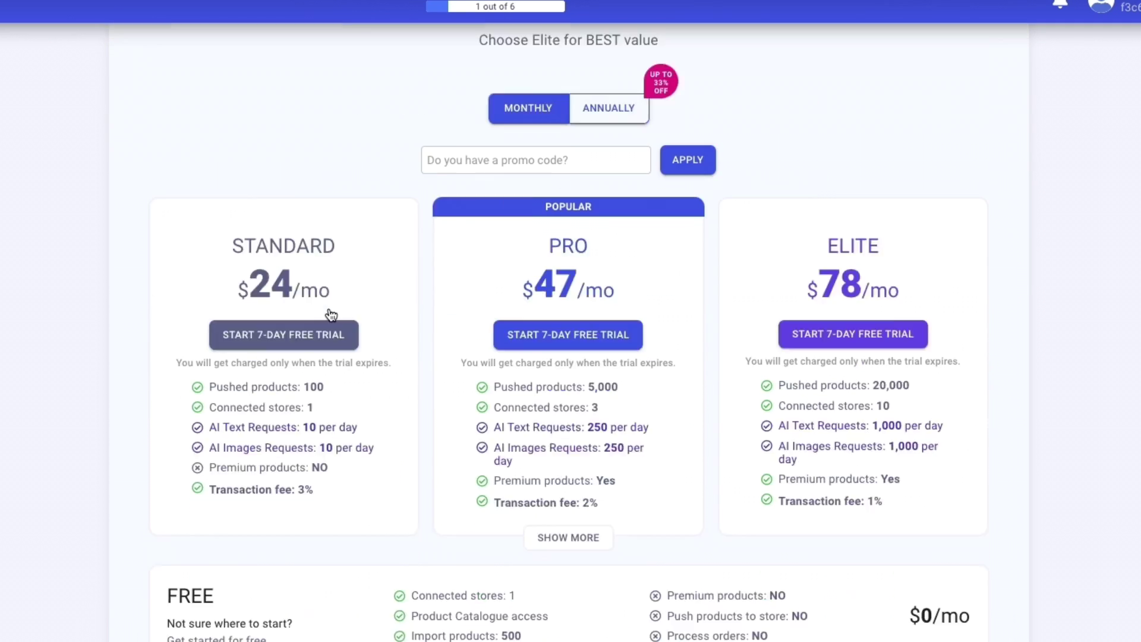
scroll(473, 282, "up", 2)
left_click_drag(234, 290, 345, 287)
left_click_drag(821, 272, 882, 330)
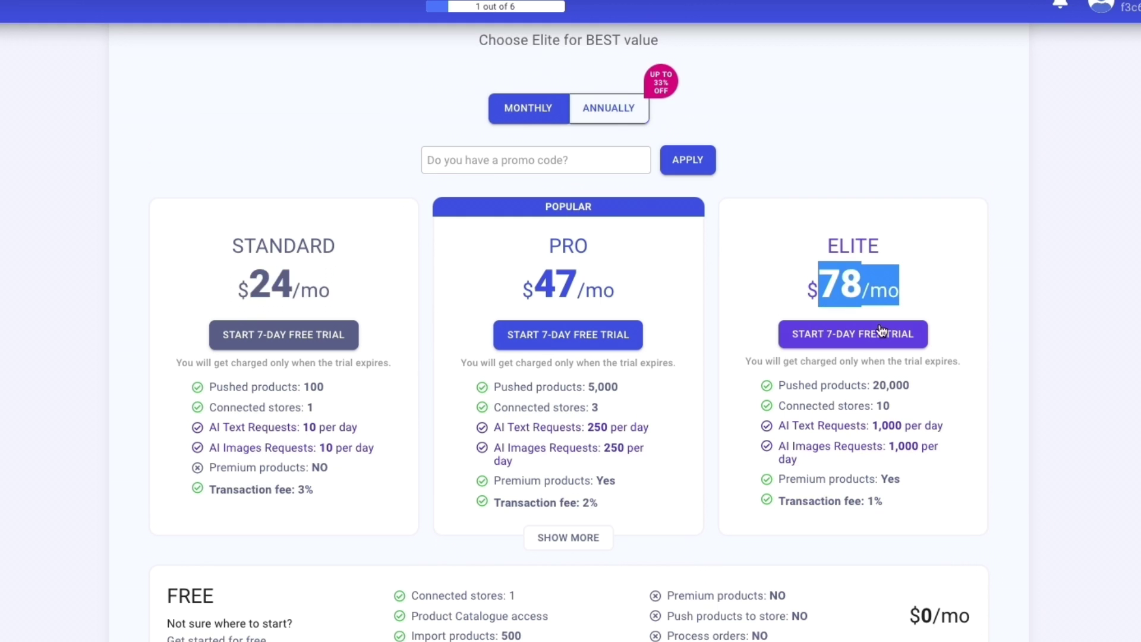
left_click(608, 111)
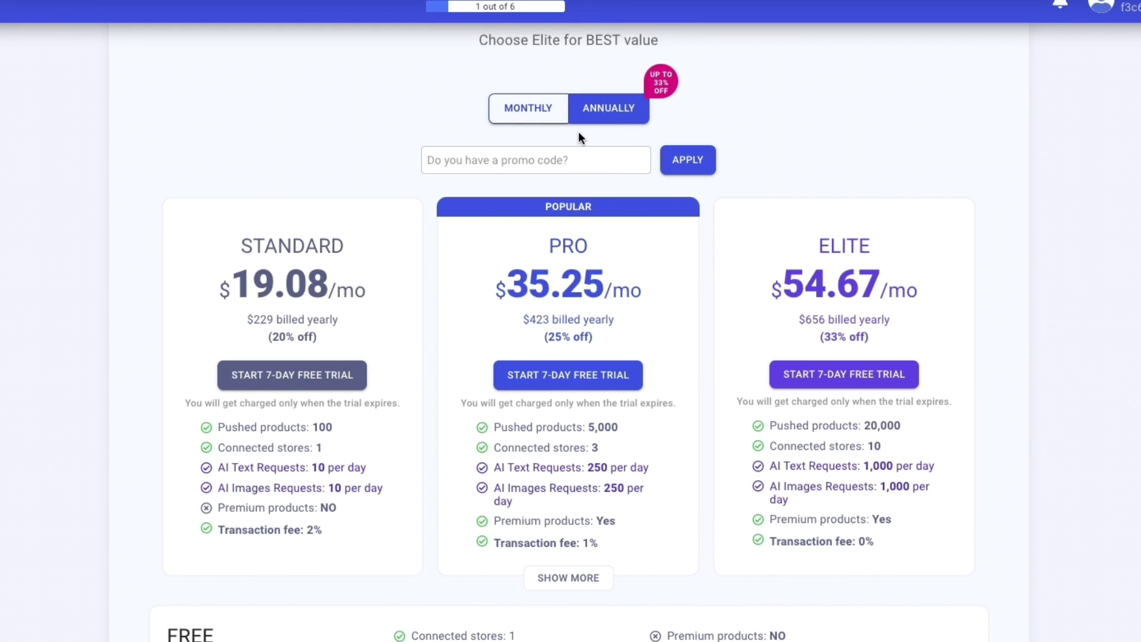
left_click(533, 107)
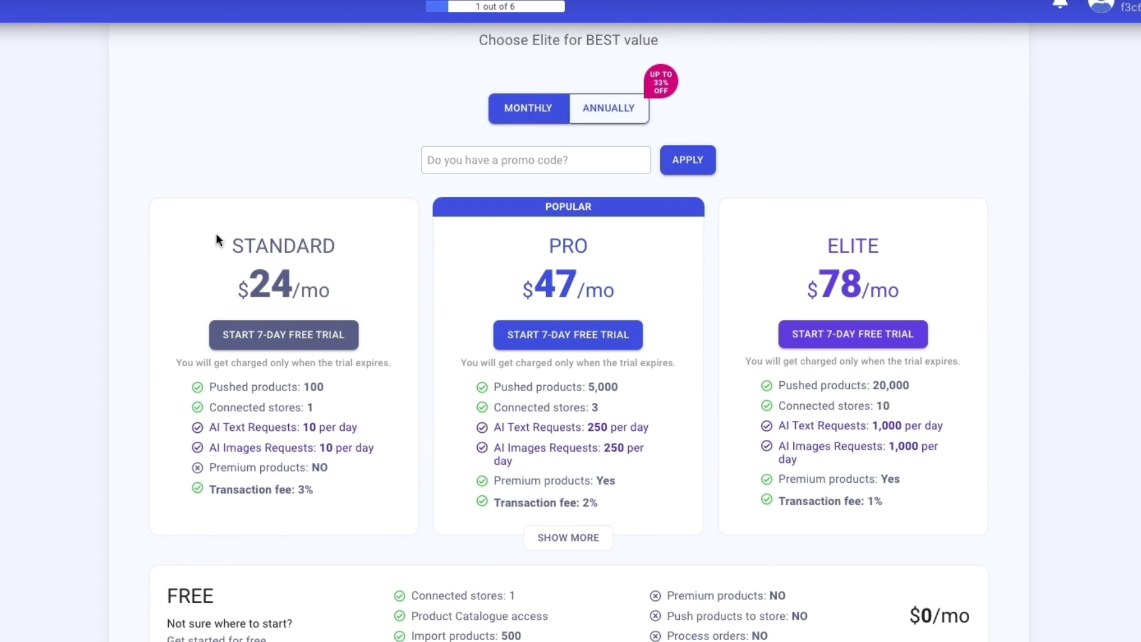
left_click_drag(223, 245, 357, 287)
left_click(373, 288)
scroll(304, 357, "down", 4)
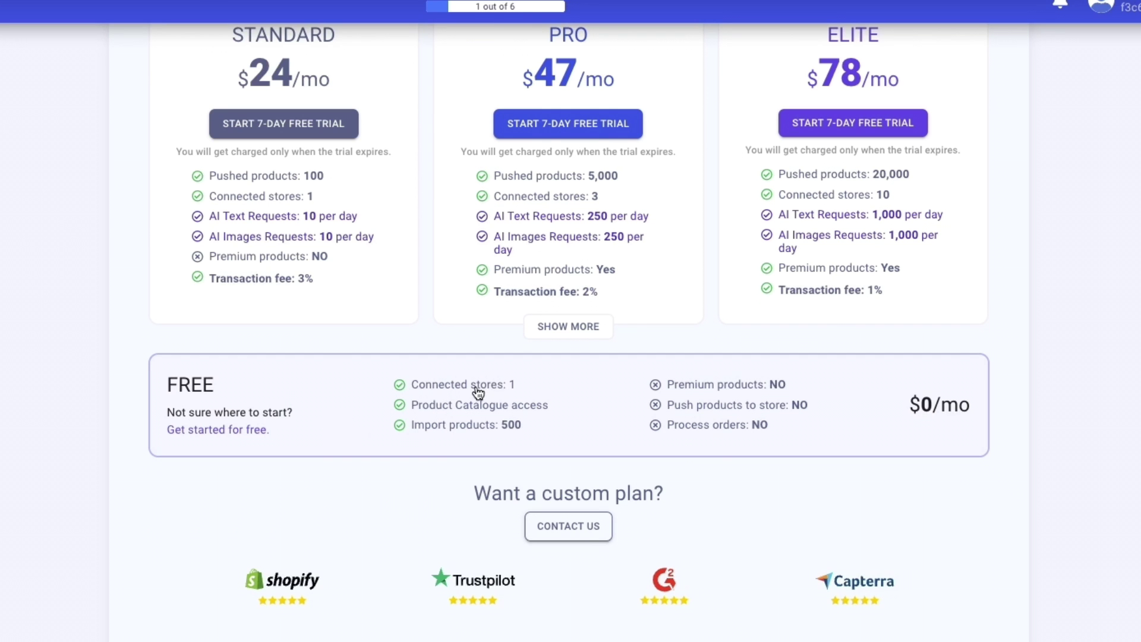
double_click(511, 425)
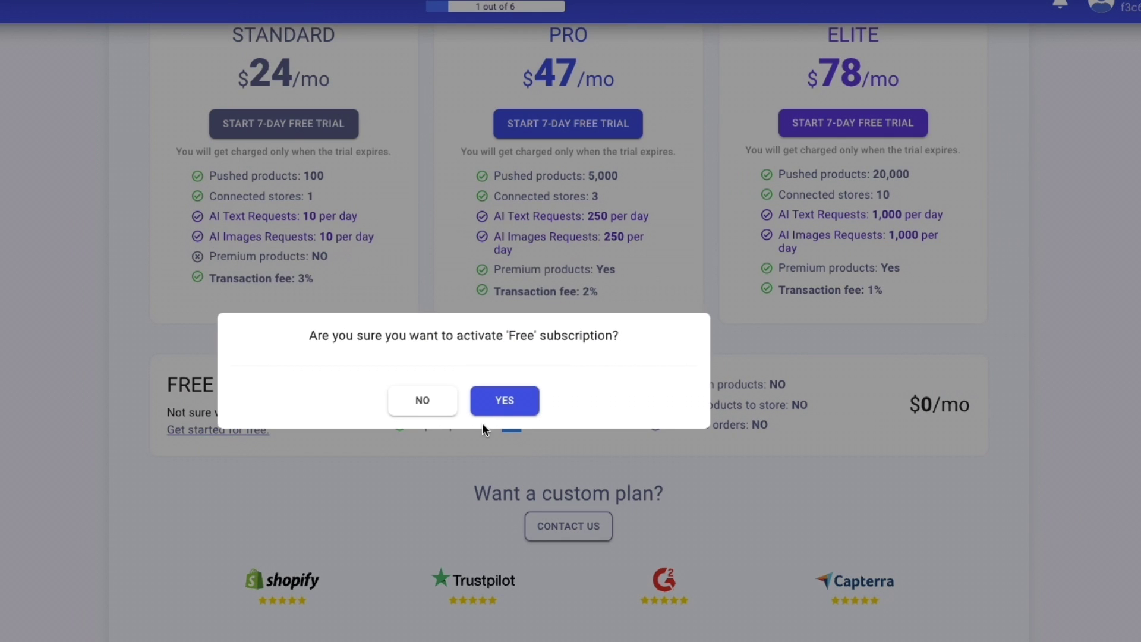
left_click(421, 402)
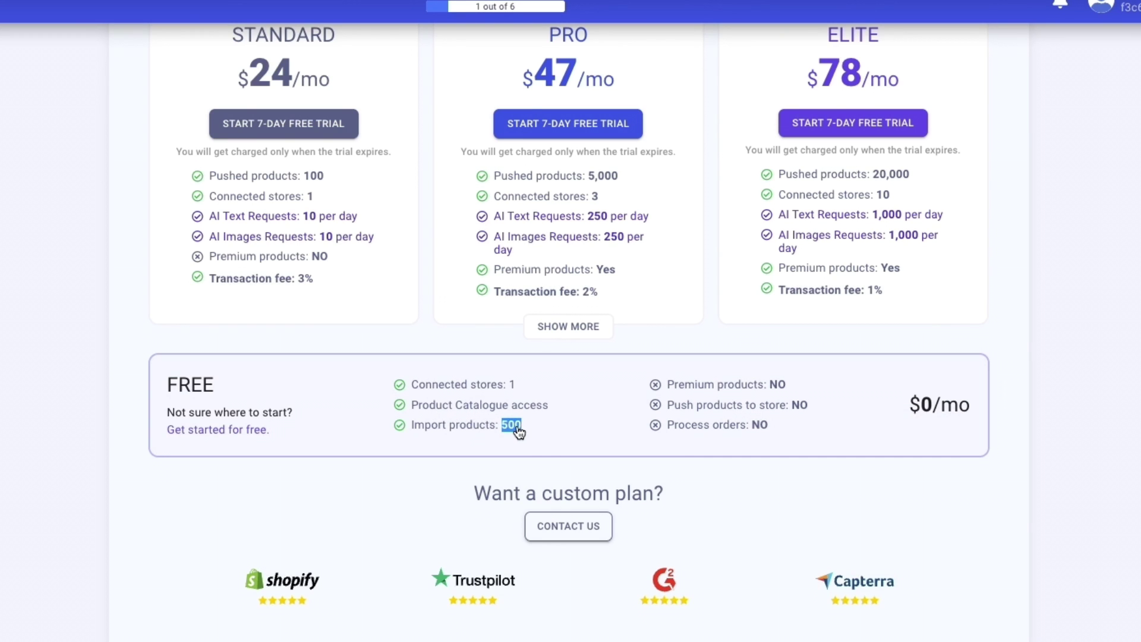
left_click(185, 430)
scroll(669, 392, "up", 2)
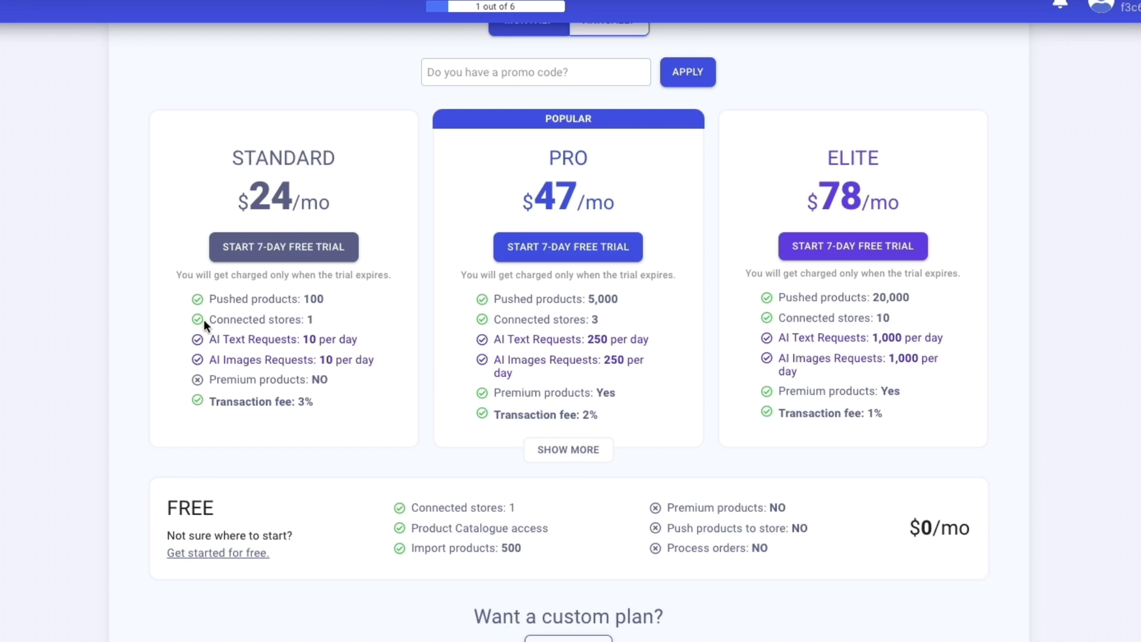
Compare Standard plan features (AI text requests, AI images, 3% fee) against Pro's premium products
left_click_drag(210, 339, 297, 340)
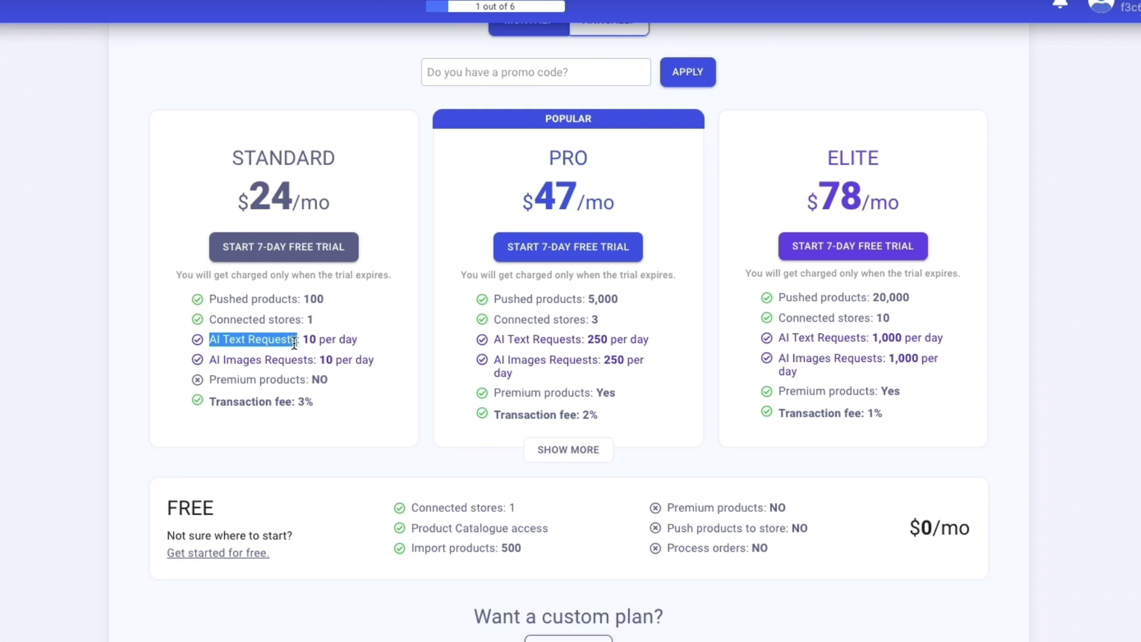
left_click_drag(209, 363, 290, 373)
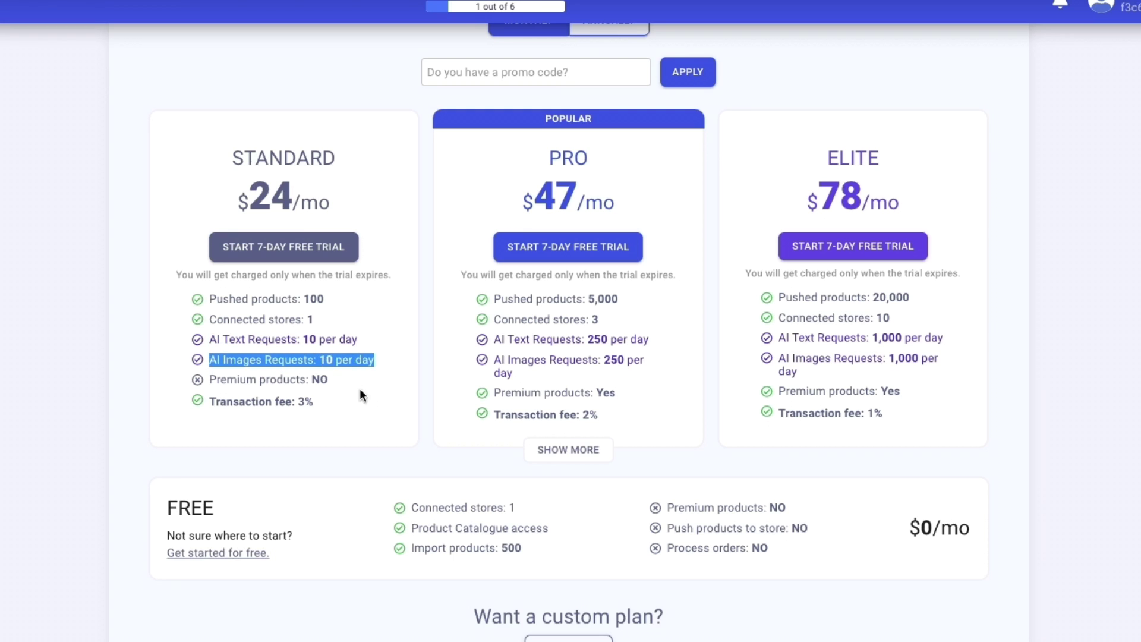
left_click_drag(208, 402, 326, 404)
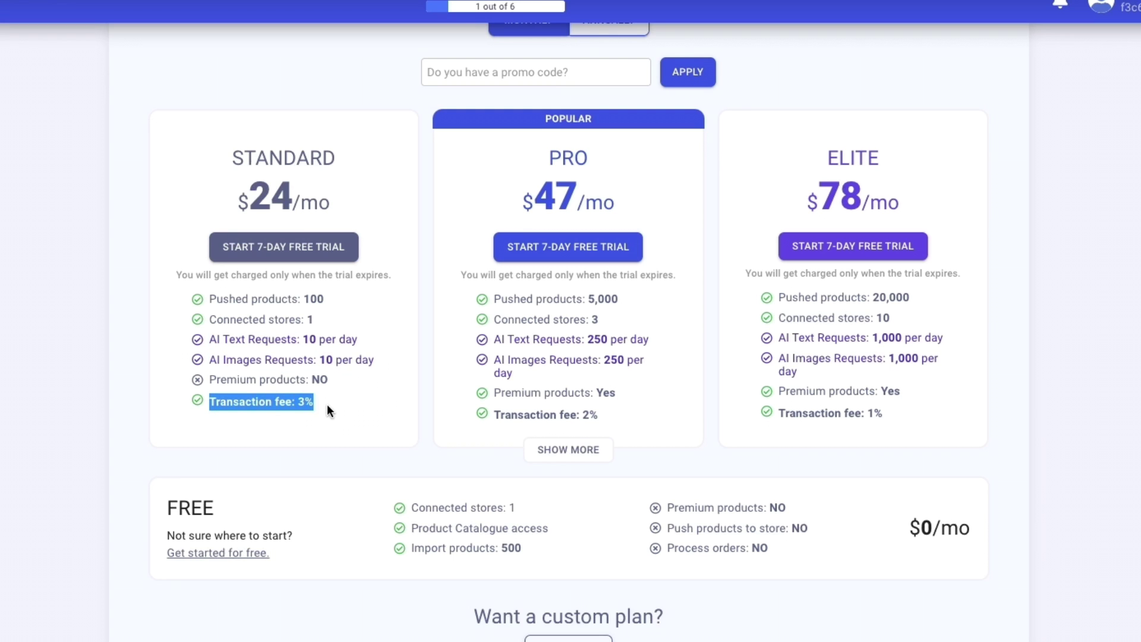
left_click(326, 405)
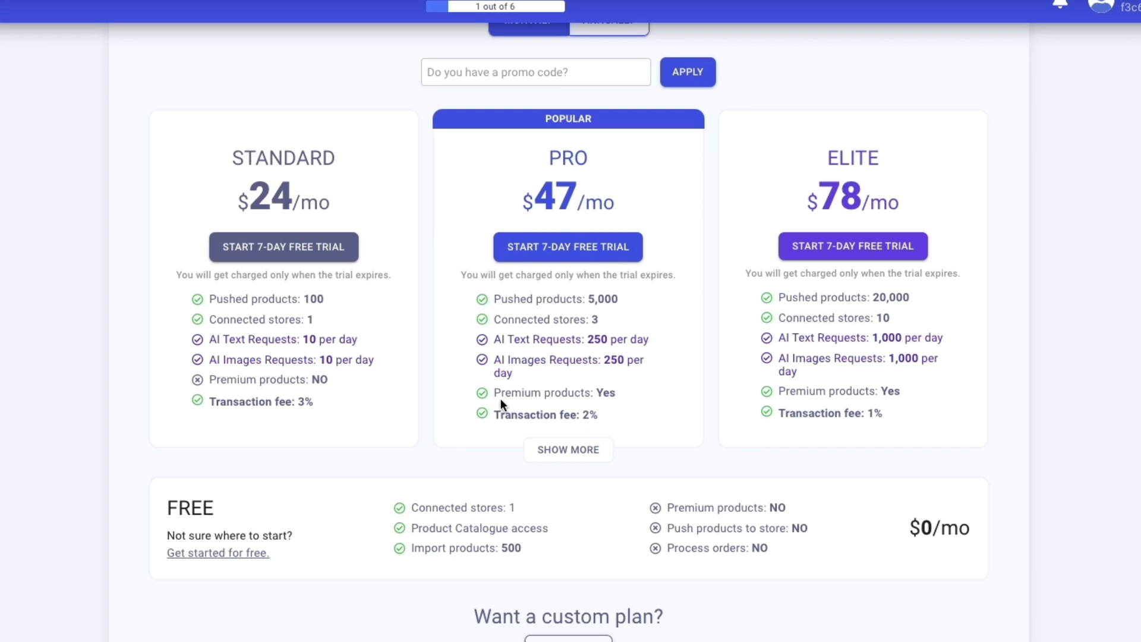
left_click_drag(495, 395, 613, 397)
left_click(624, 415)
Expand the full plan feature list and start the Pro plan's 7-day free trial
left_click_drag(216, 153, 360, 212)
left_click(394, 226)
left_click(581, 454)
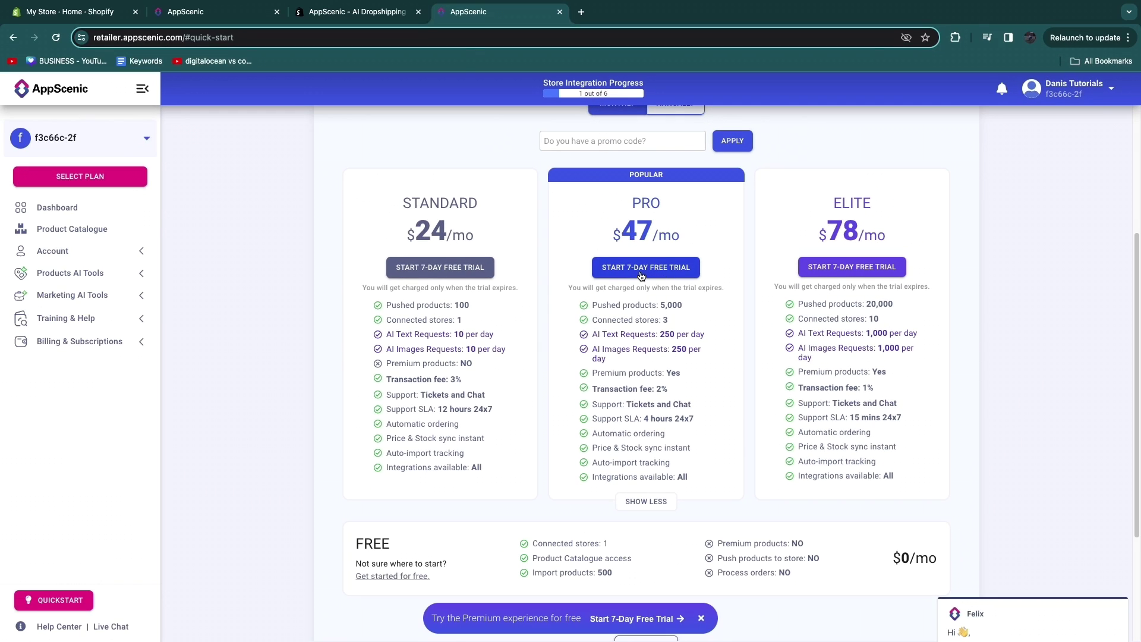
left_click(641, 271)
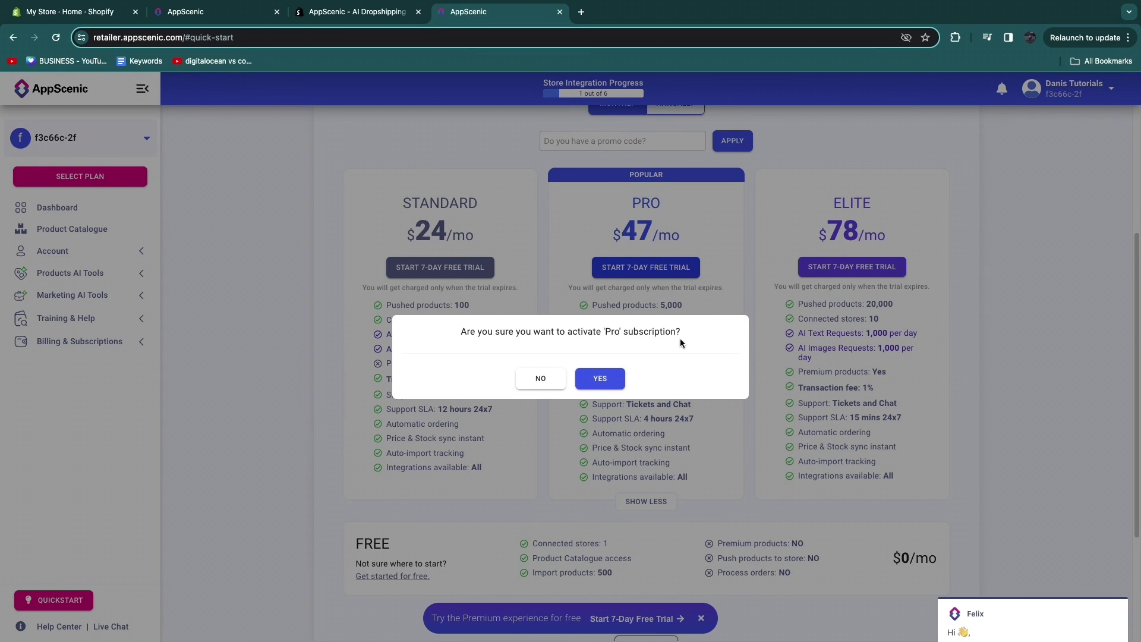
Confirm the Pro subscription and approve the $47.00 per 30 days Pro Monthly charge
left_click(612, 386)
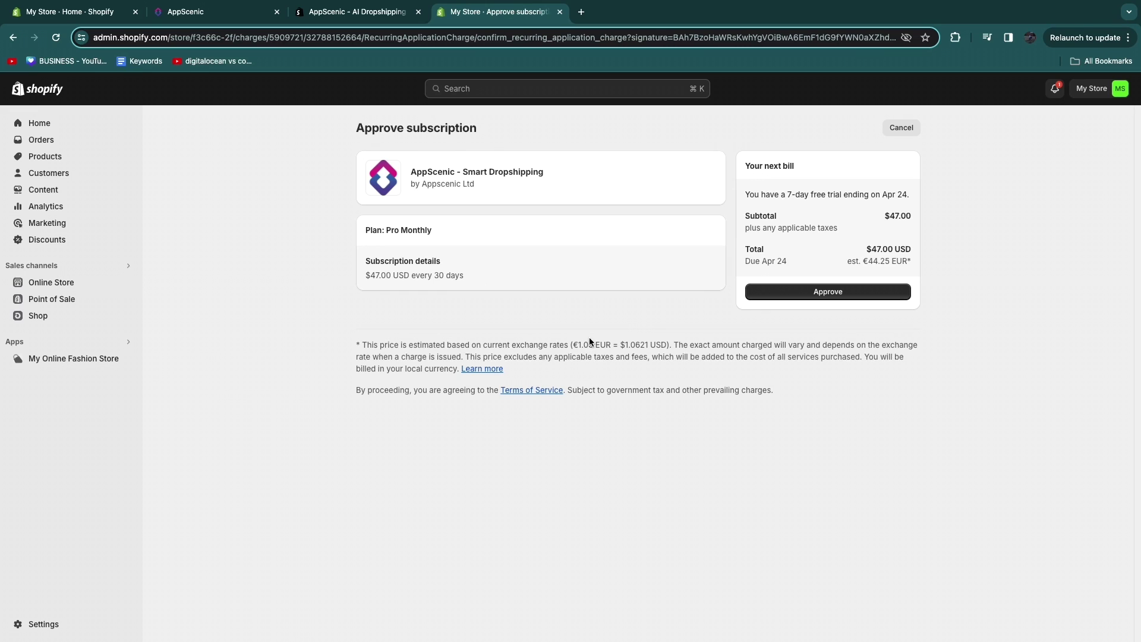
left_click(797, 294)
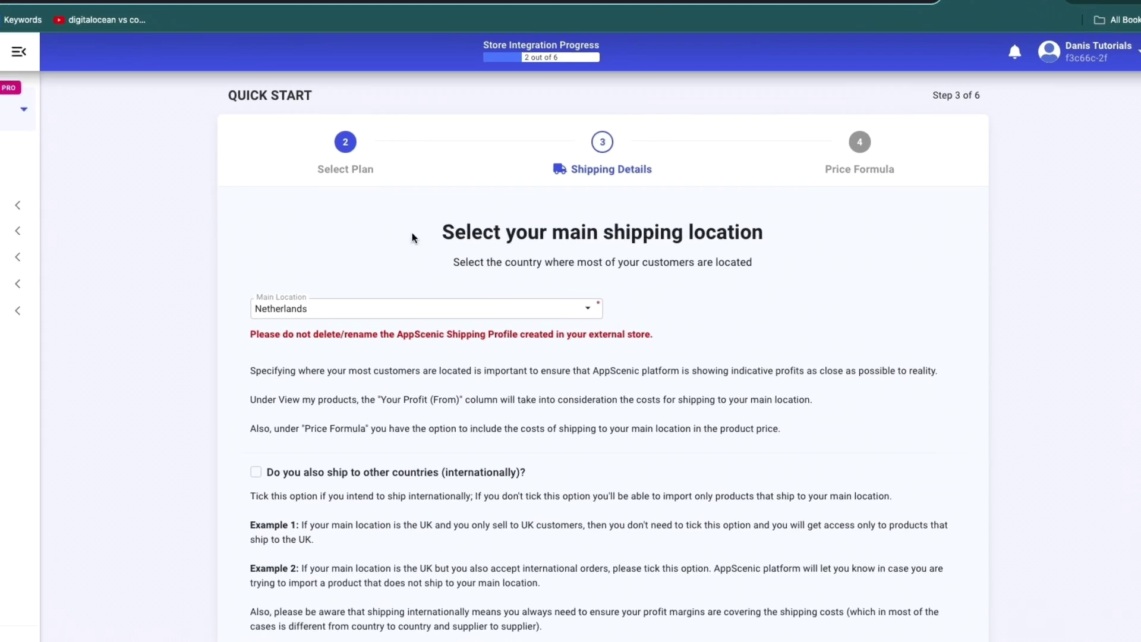
Change the main shipping location from Netherlands to United States in the country list
left_click_drag(414, 238, 825, 242)
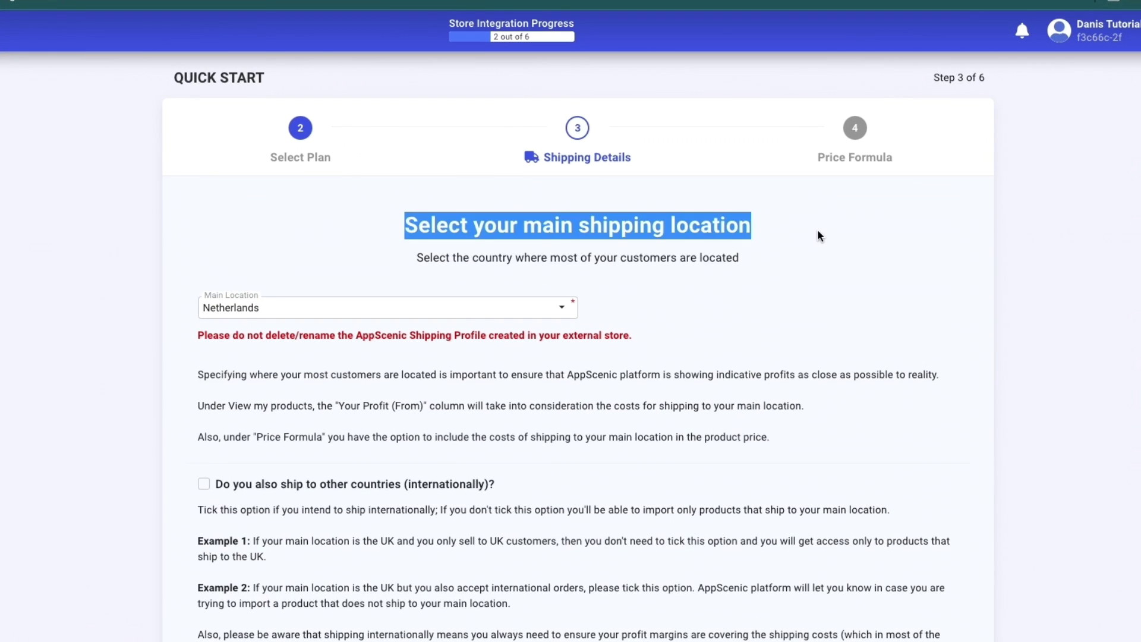
left_click(432, 235)
scroll(431, 235, "down", 1)
left_click(311, 274)
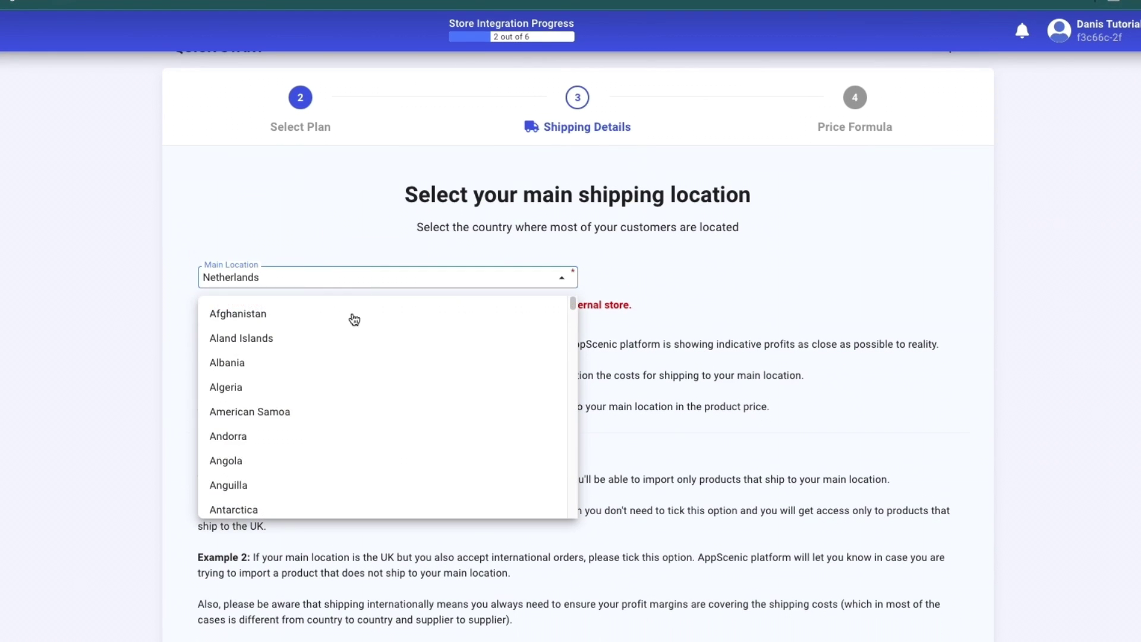
scroll(354, 320, "down", 20)
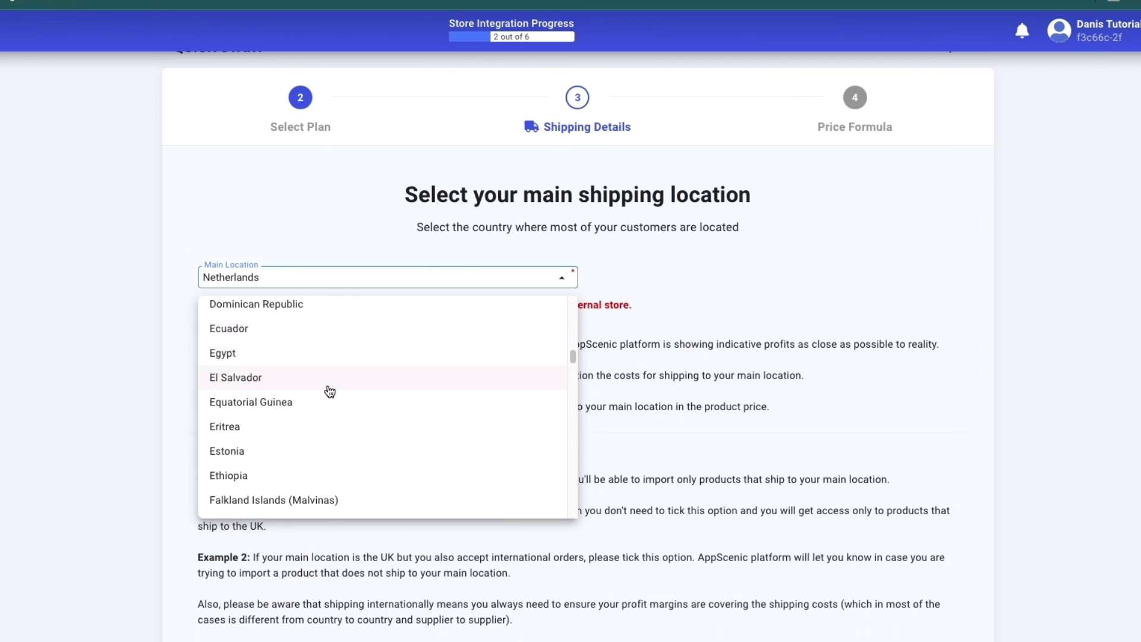
scroll(330, 391, "down", 20)
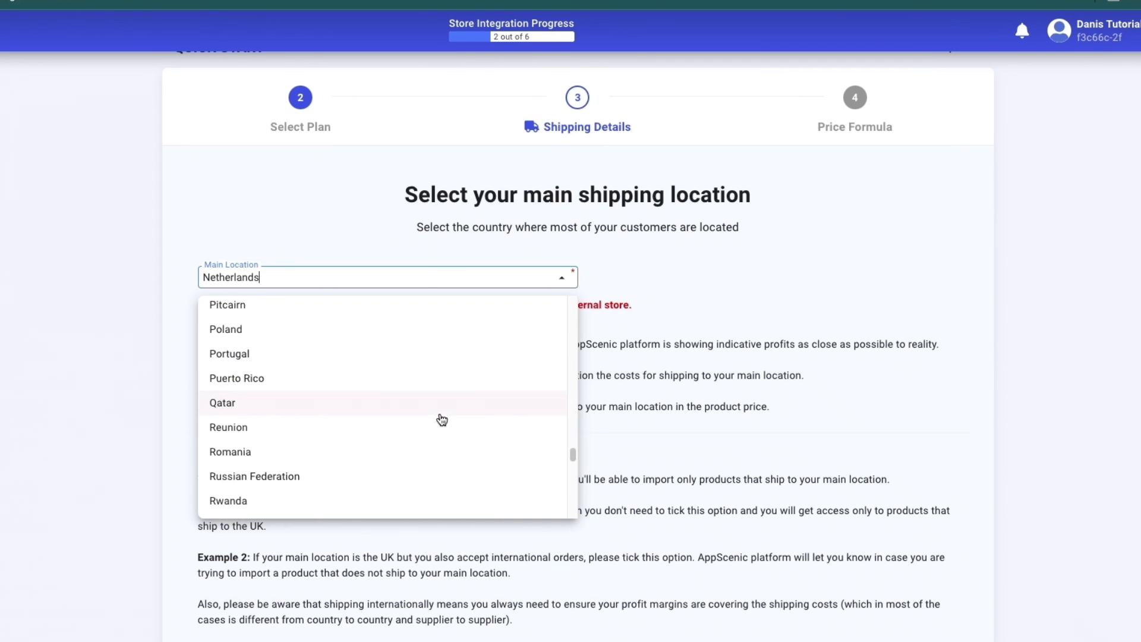
scroll(442, 419, "down", 20)
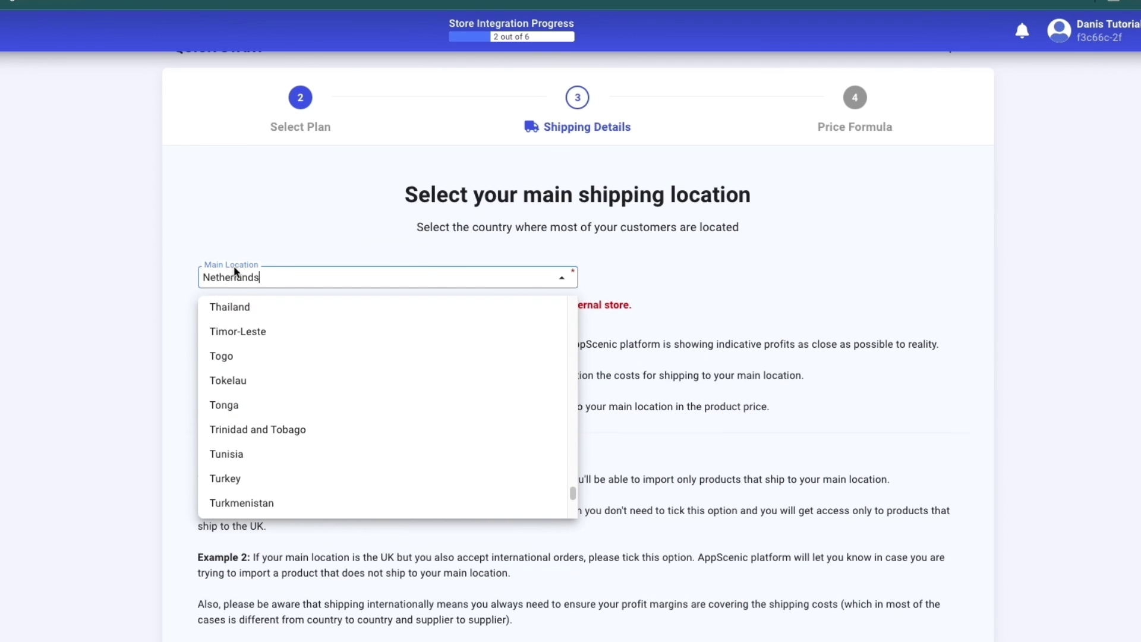
scroll(313, 369, "down", 8)
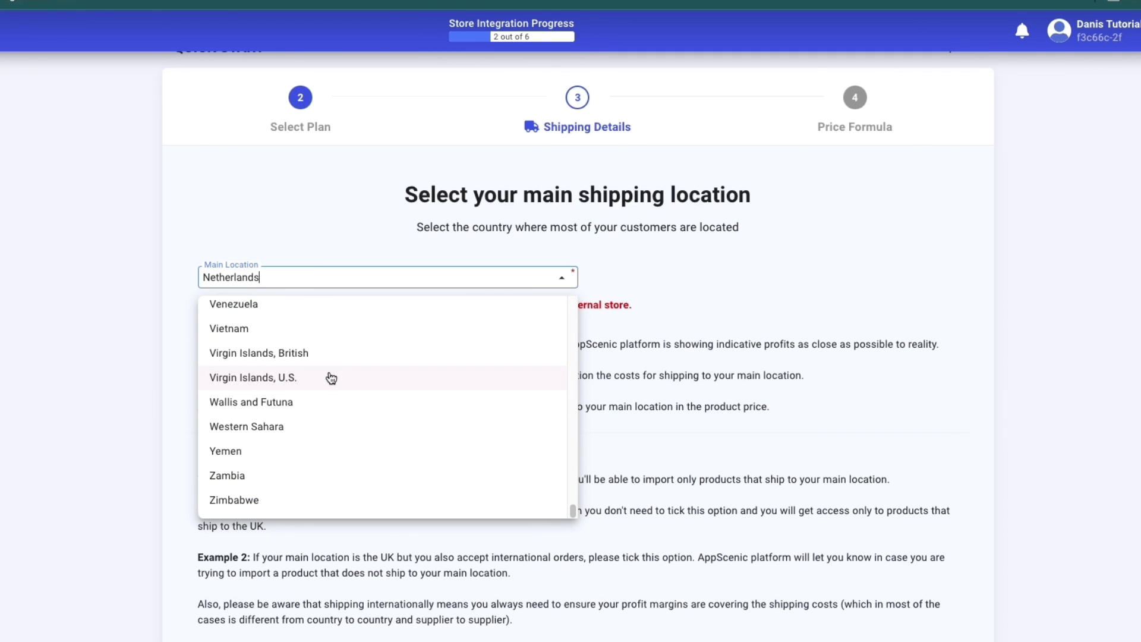
scroll(331, 378, "up", 3)
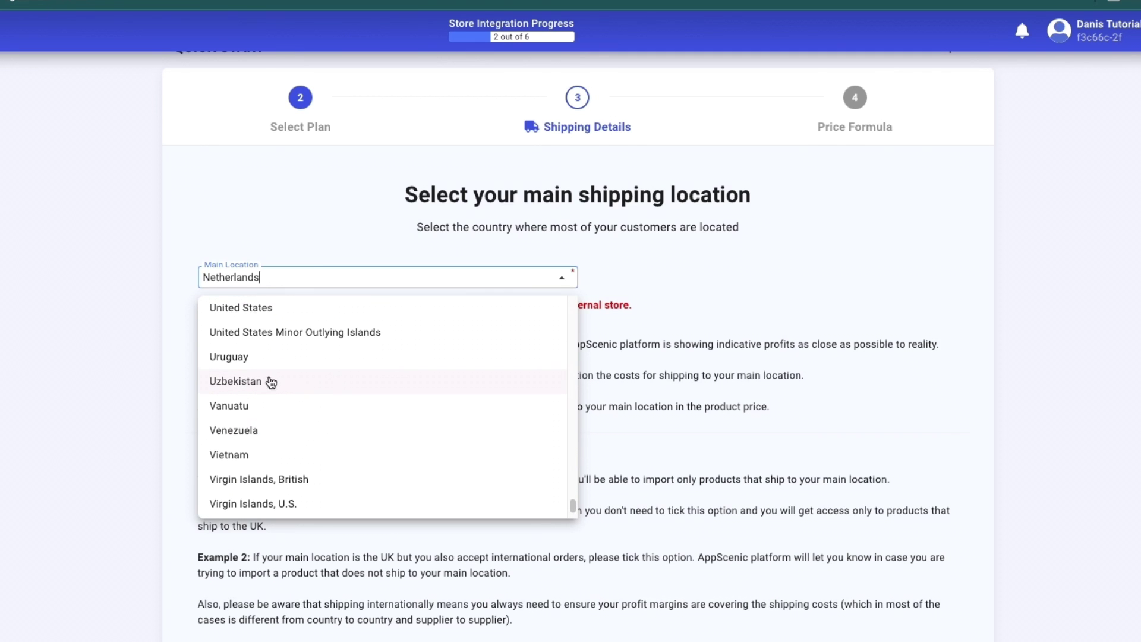
left_click(271, 328)
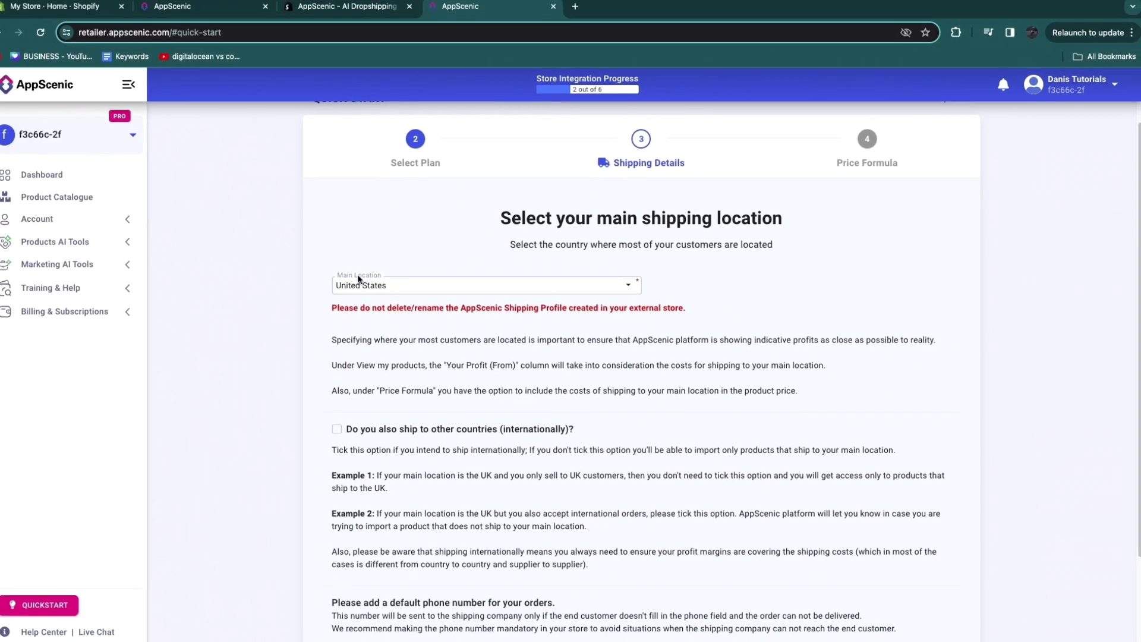
Scroll to the international shipping option and review the note on importing only main-location products
scroll(359, 322, "down", 1)
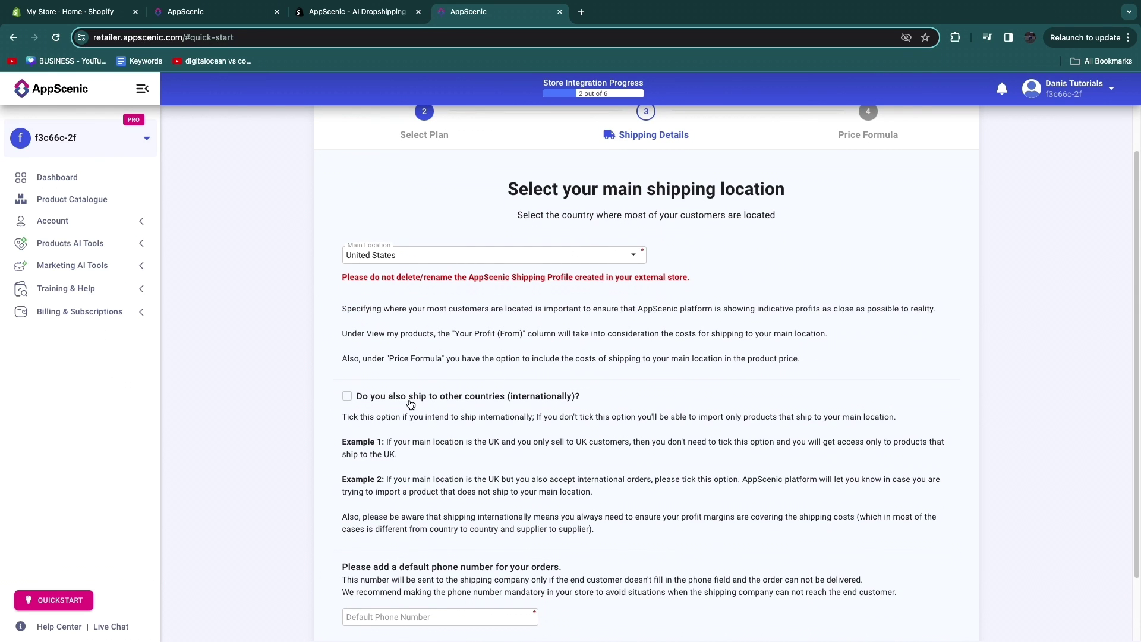
scroll(537, 406, "down", 2)
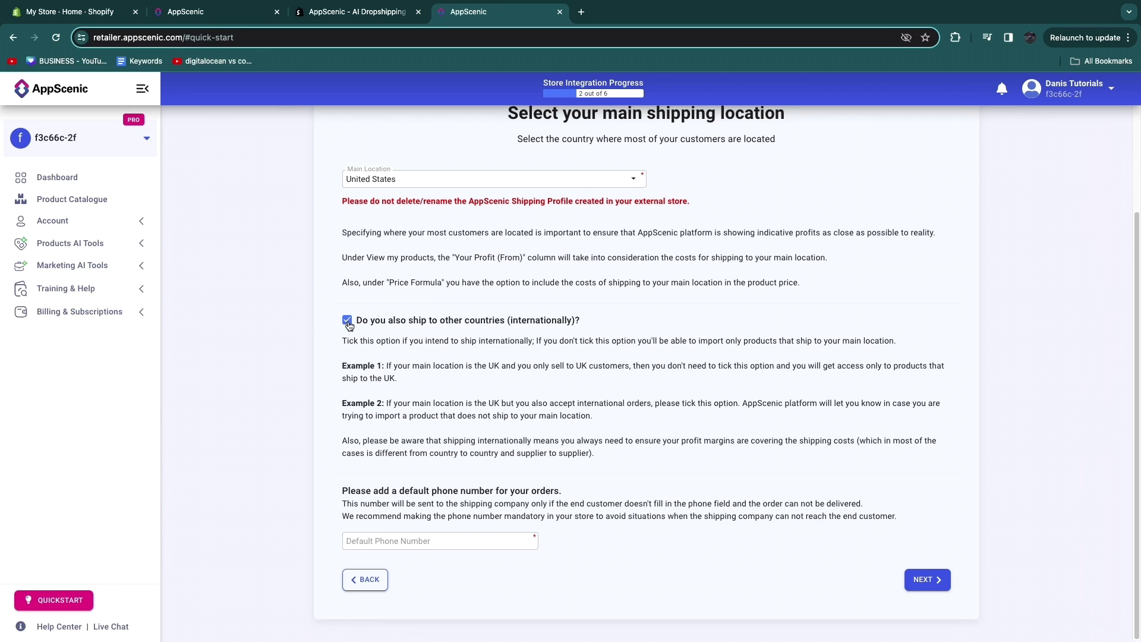
left_click_drag(535, 343, 898, 344)
left_click(828, 314)
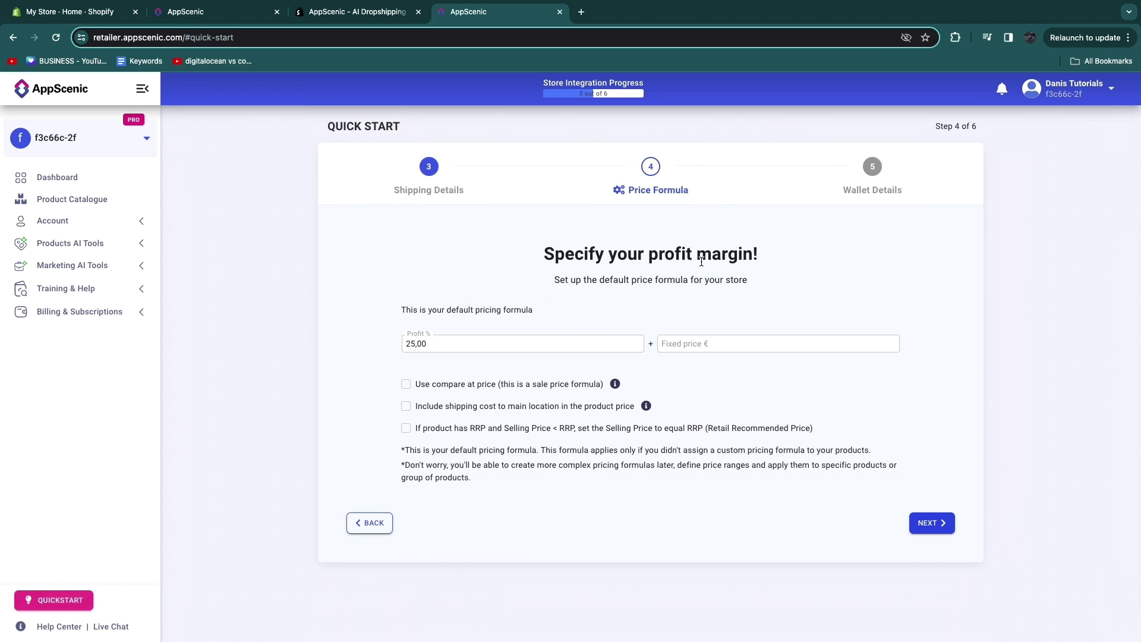
Set the price formula to 30% profit plus a 2,00 fixed price
left_click_drag(398, 311, 547, 314)
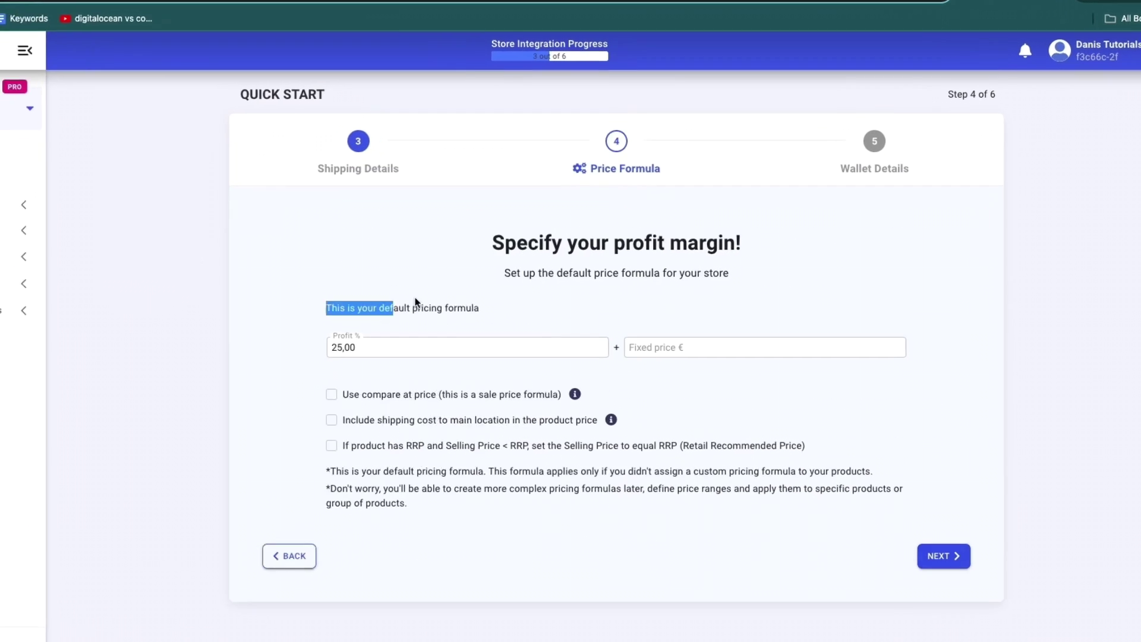
left_click(452, 313)
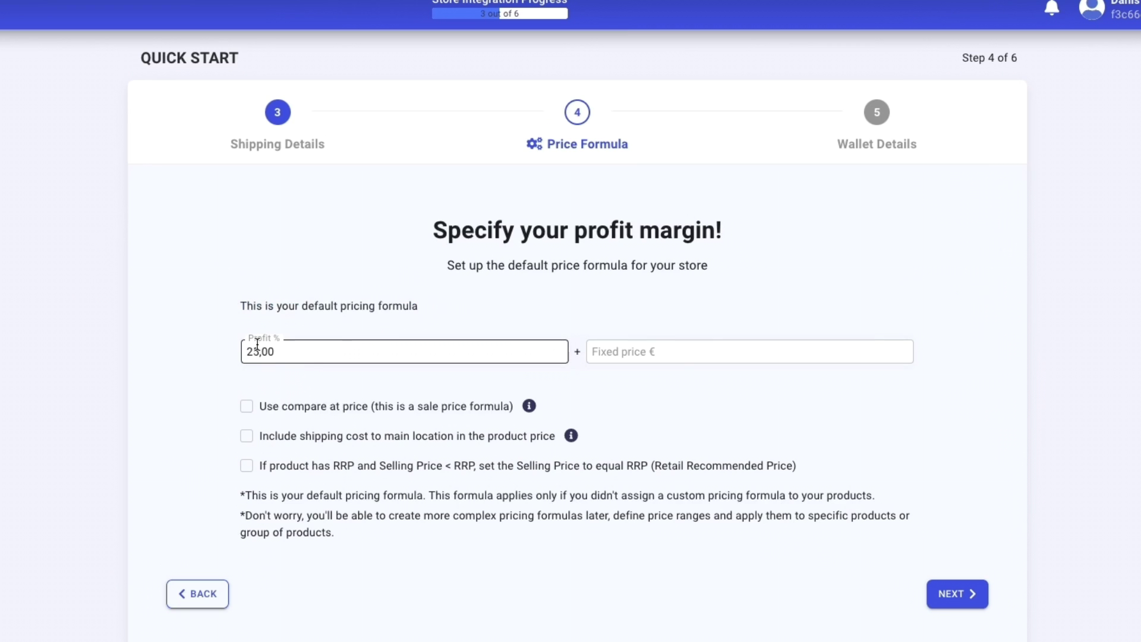
left_click(284, 350)
left_click_drag(260, 351, 249, 351)
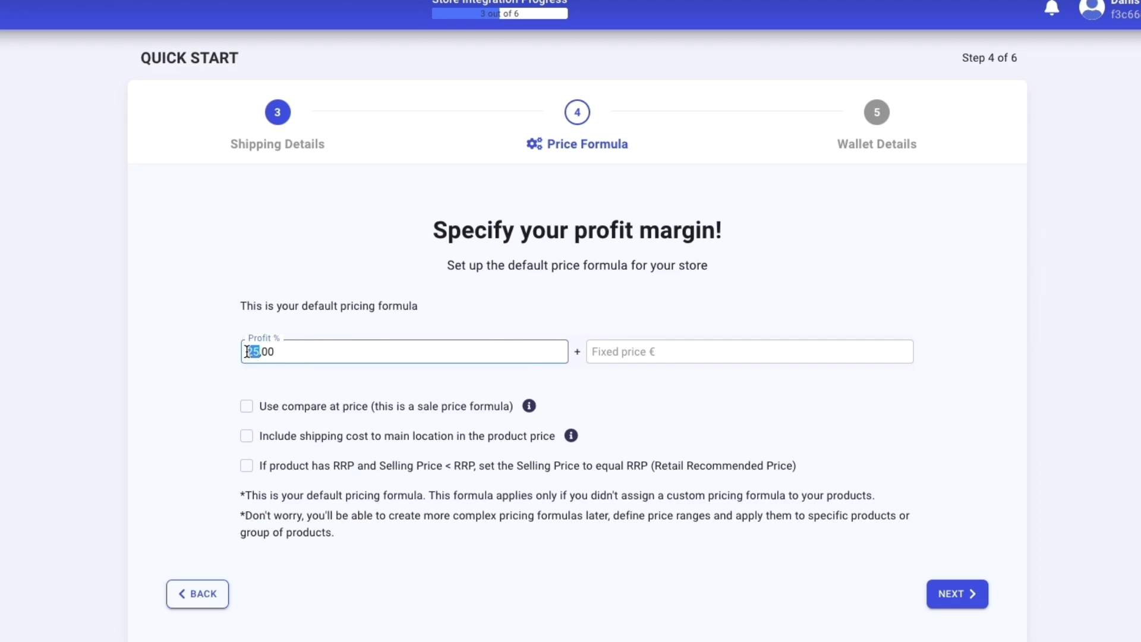
type("30")
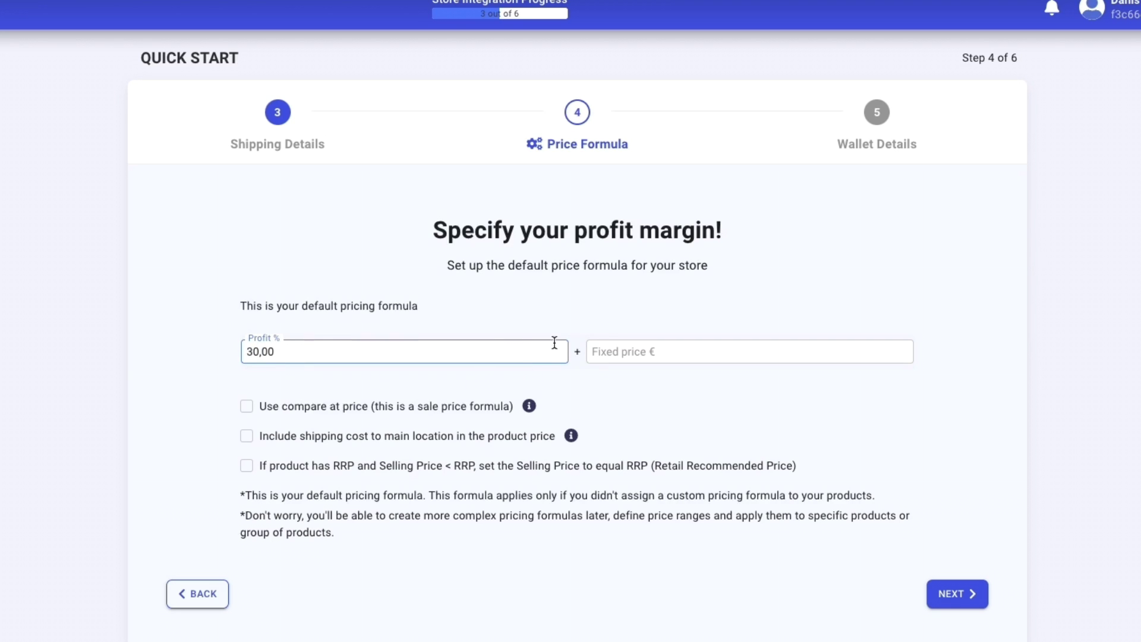
left_click(648, 351)
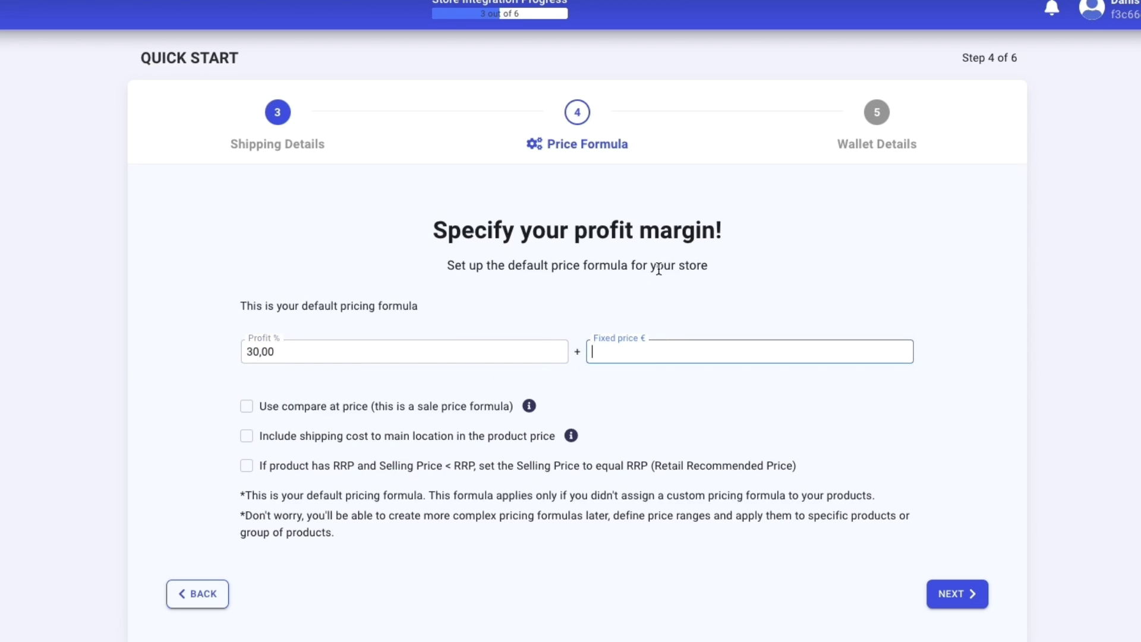
left_click(693, 234)
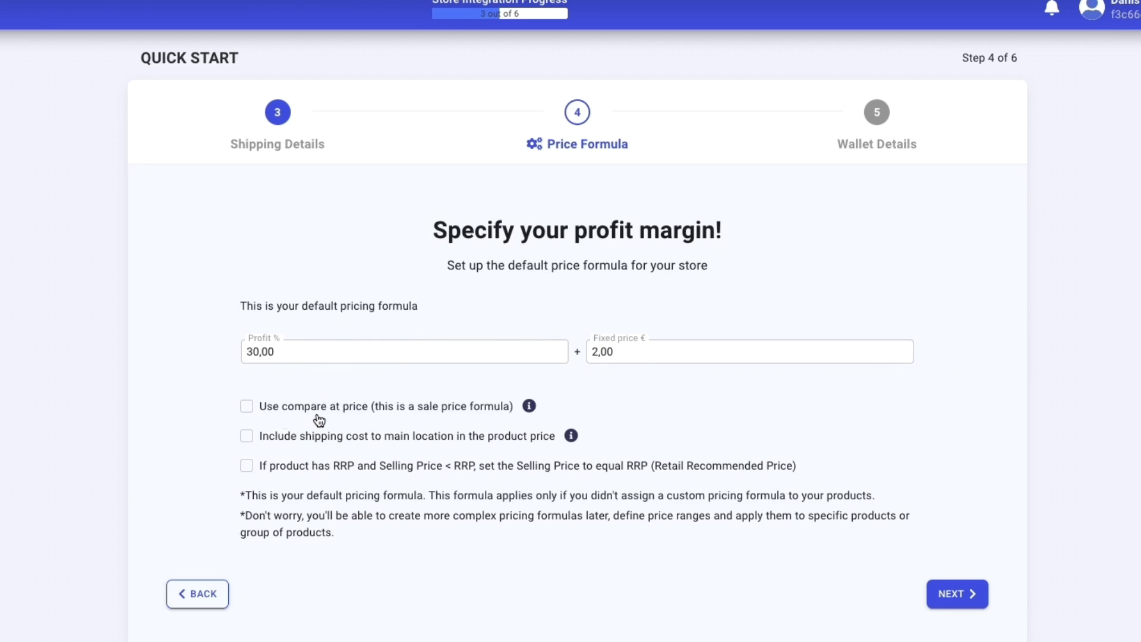
Enable compare-at sale pricing with a 100% markup, include shipping cost, and proceed to Wallet Details
left_click(247, 408)
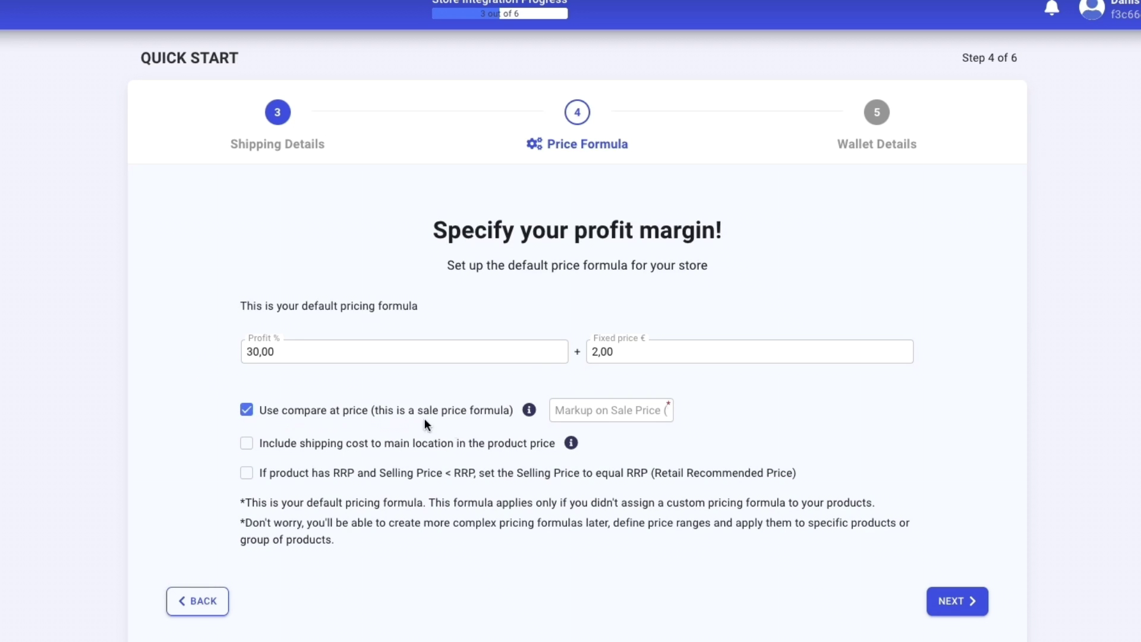
left_click(601, 411)
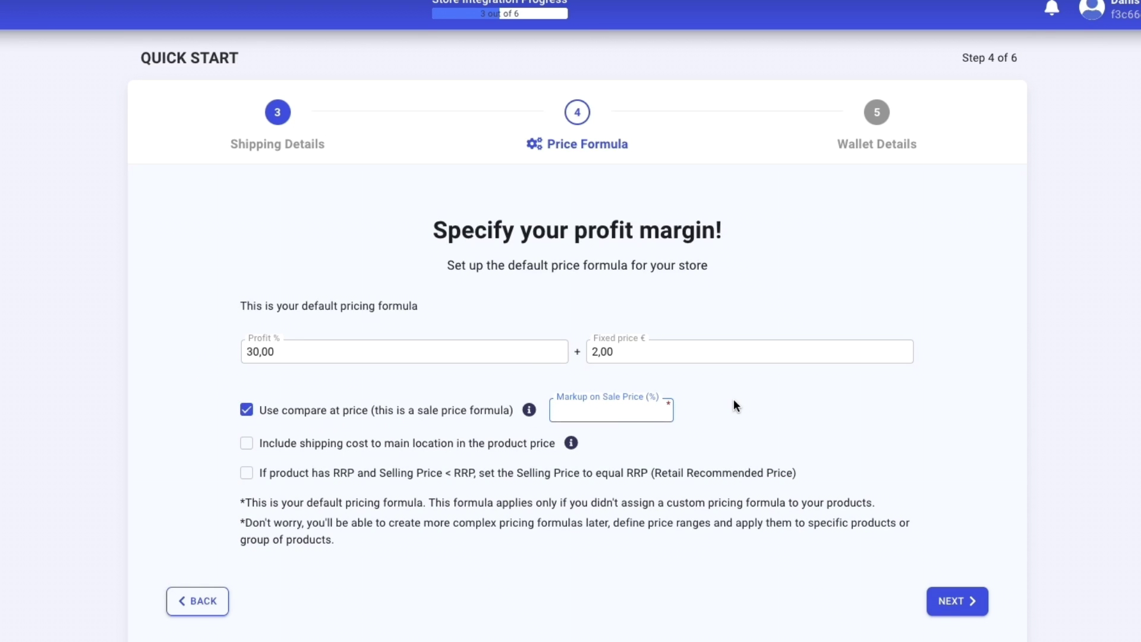
type("100")
left_click(475, 298)
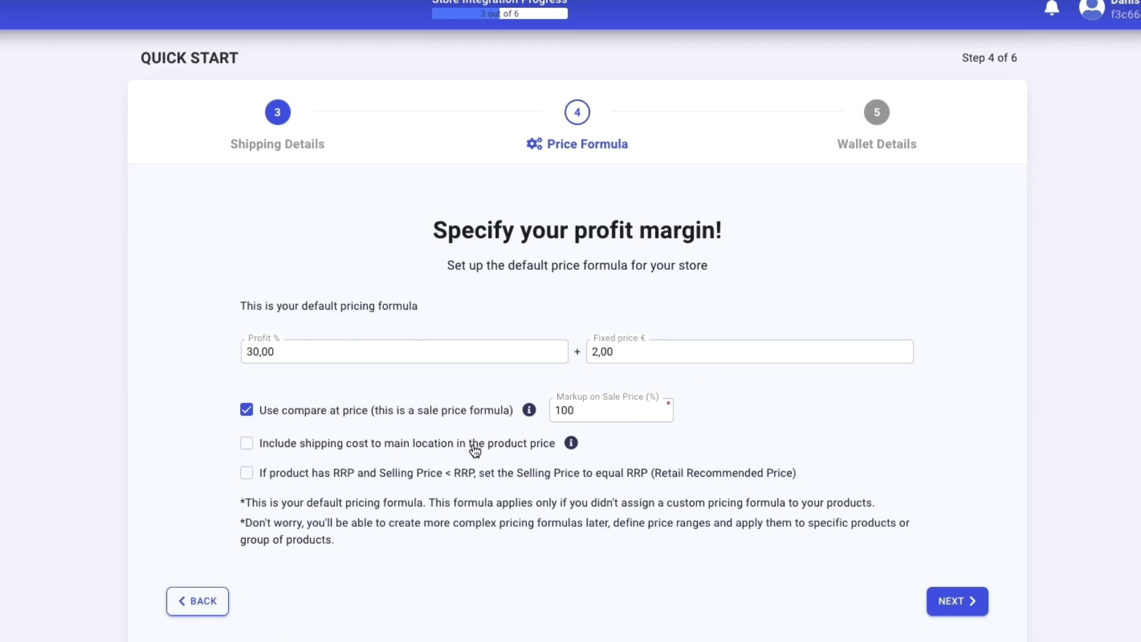
left_click(255, 447)
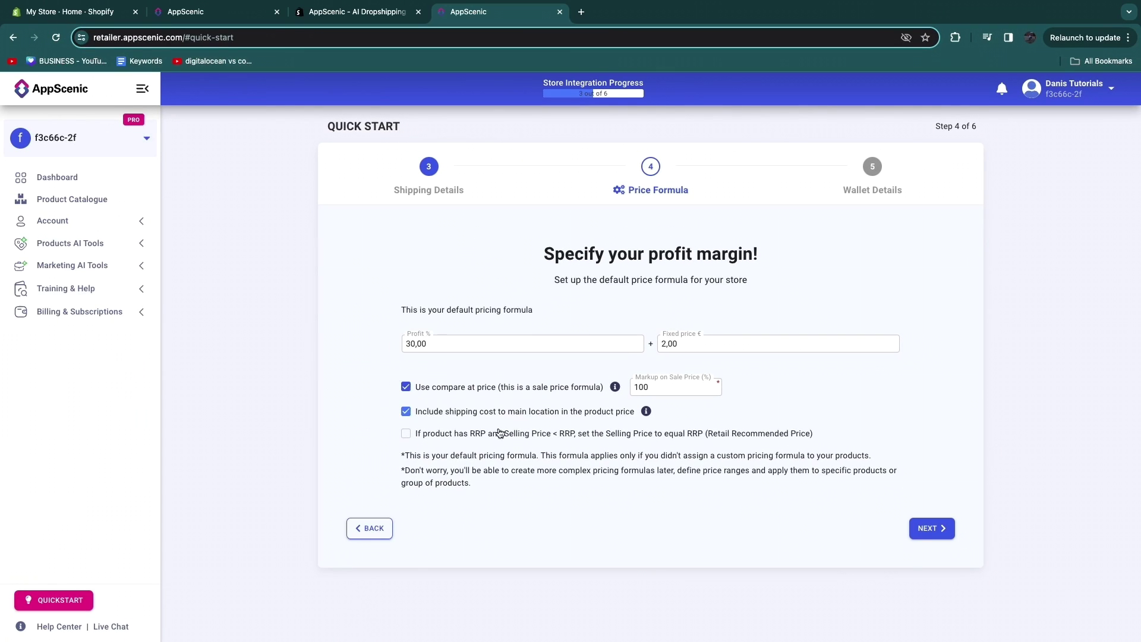
left_click(925, 531)
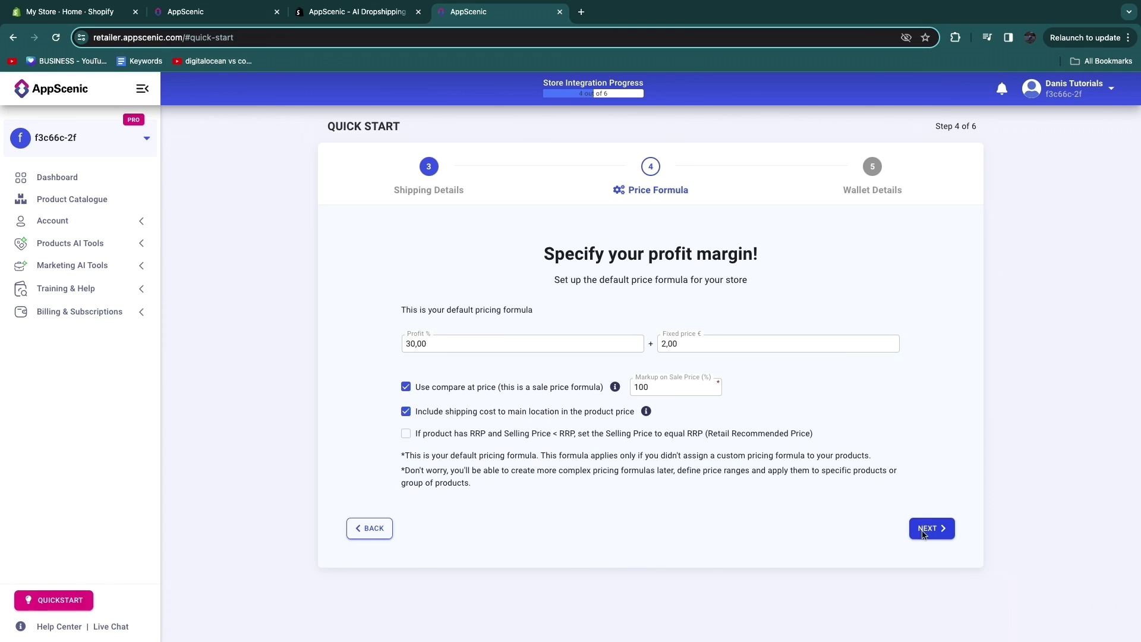
triple_click(517, 246)
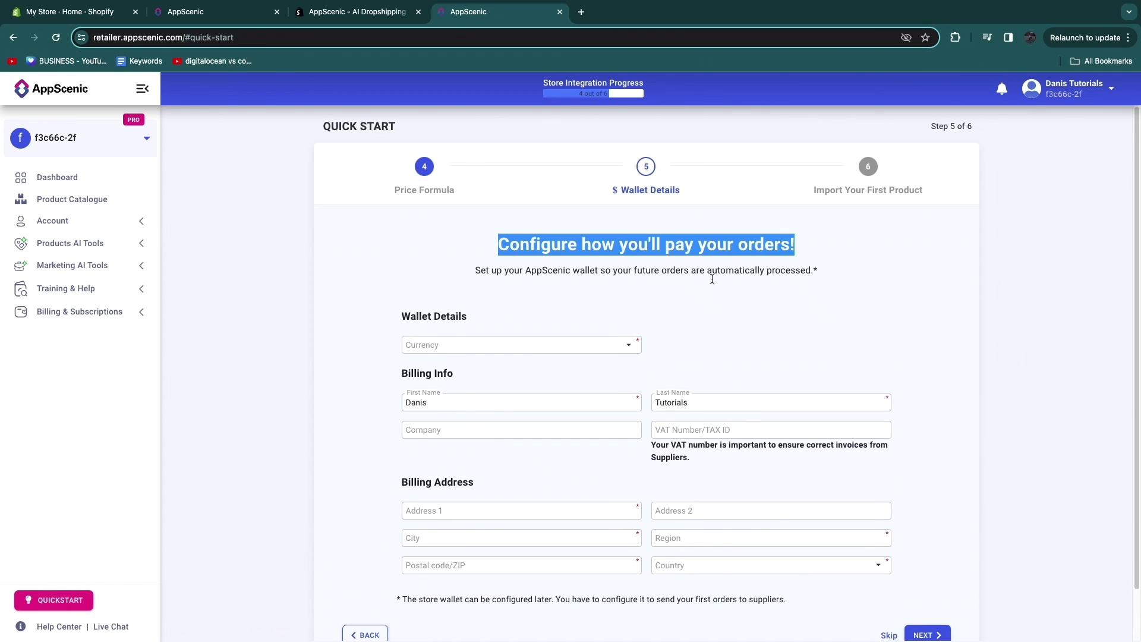
Choose EUR as the wallet currency, review the VAT note, and continue to Step 6
left_click(789, 337)
scroll(778, 339, "down", 1)
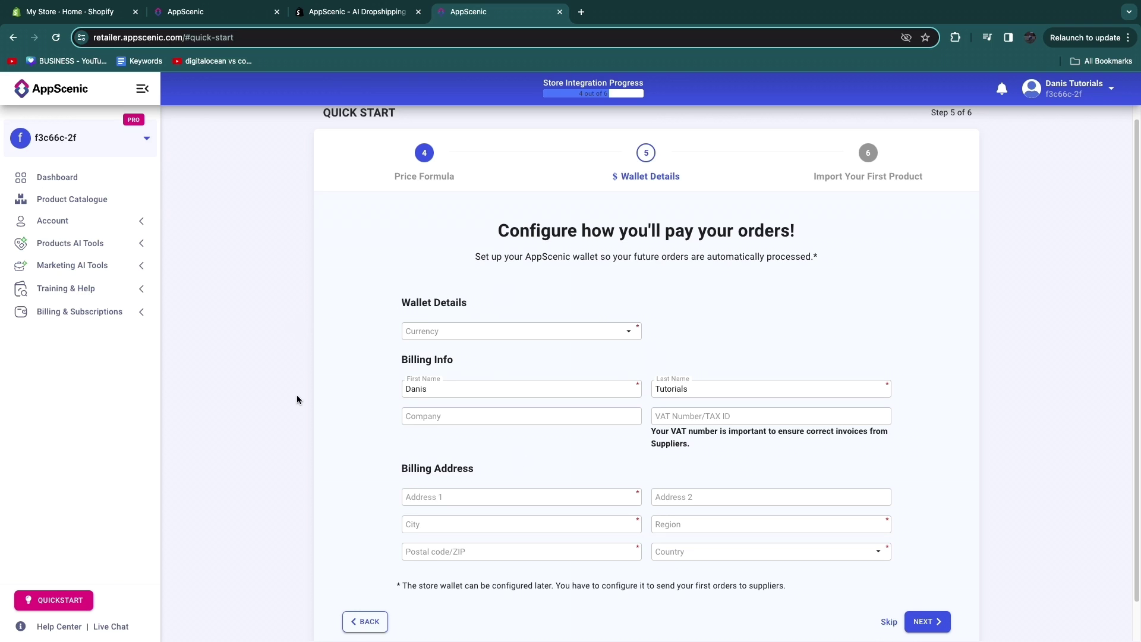
scroll(296, 400, "down", 1)
left_click(478, 307)
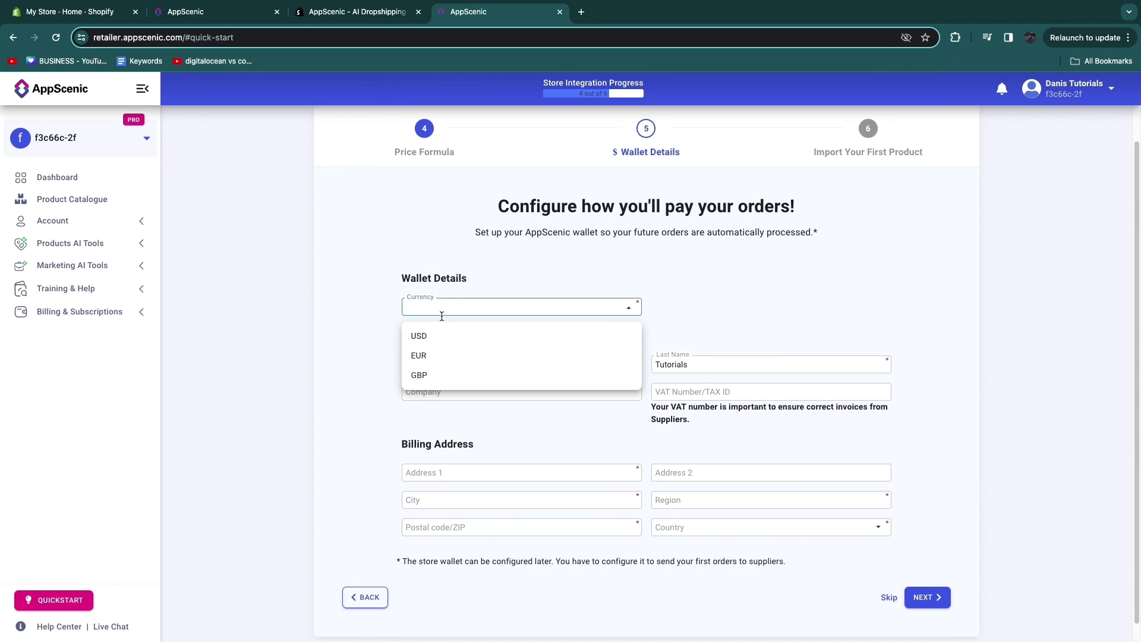
scroll(440, 348, "down", 1)
left_click(439, 337)
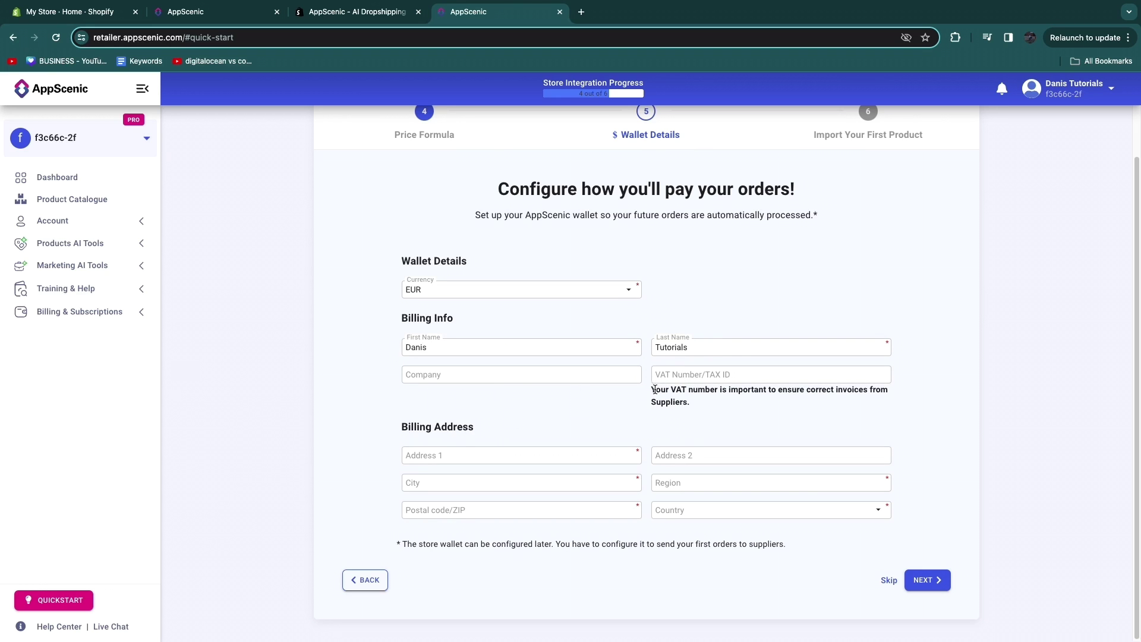
left_click_drag(654, 390, 831, 388)
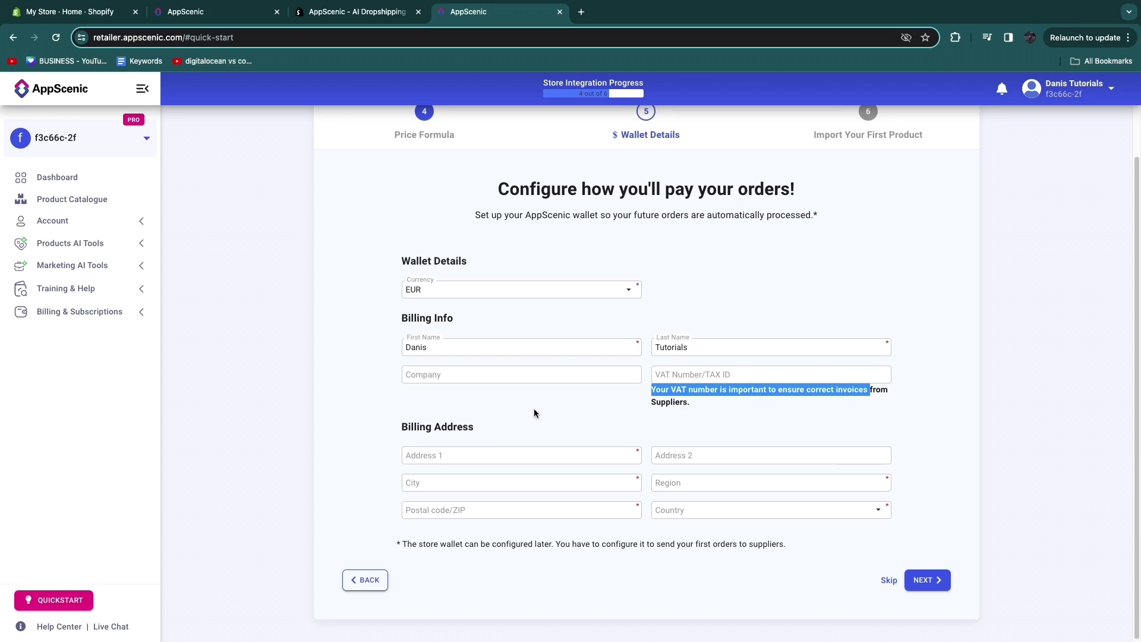
left_click(471, 414)
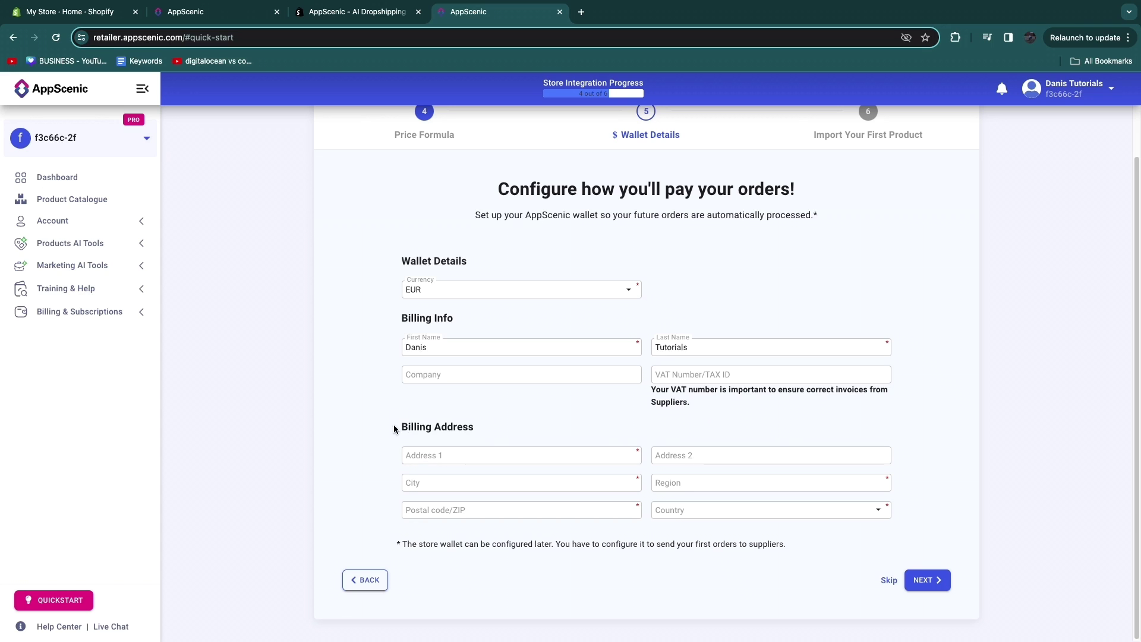
left_click_drag(393, 426, 545, 428)
left_click(571, 448)
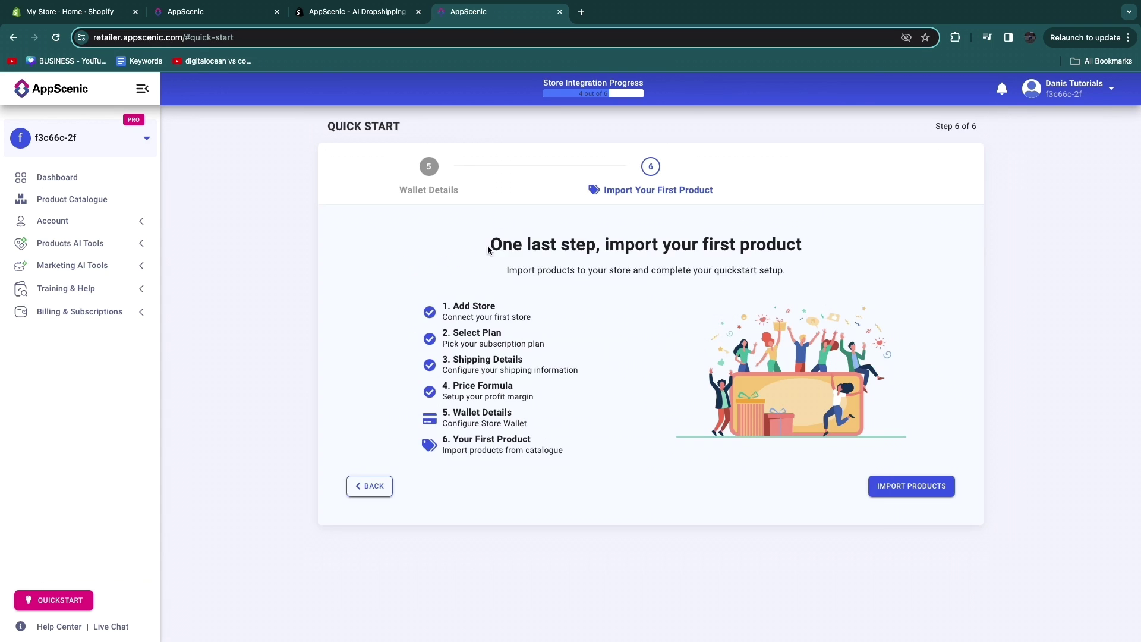
Leave the final Quick Start step for the AppScenic Products catalogue via Import Products
left_click_drag(493, 246, 863, 248)
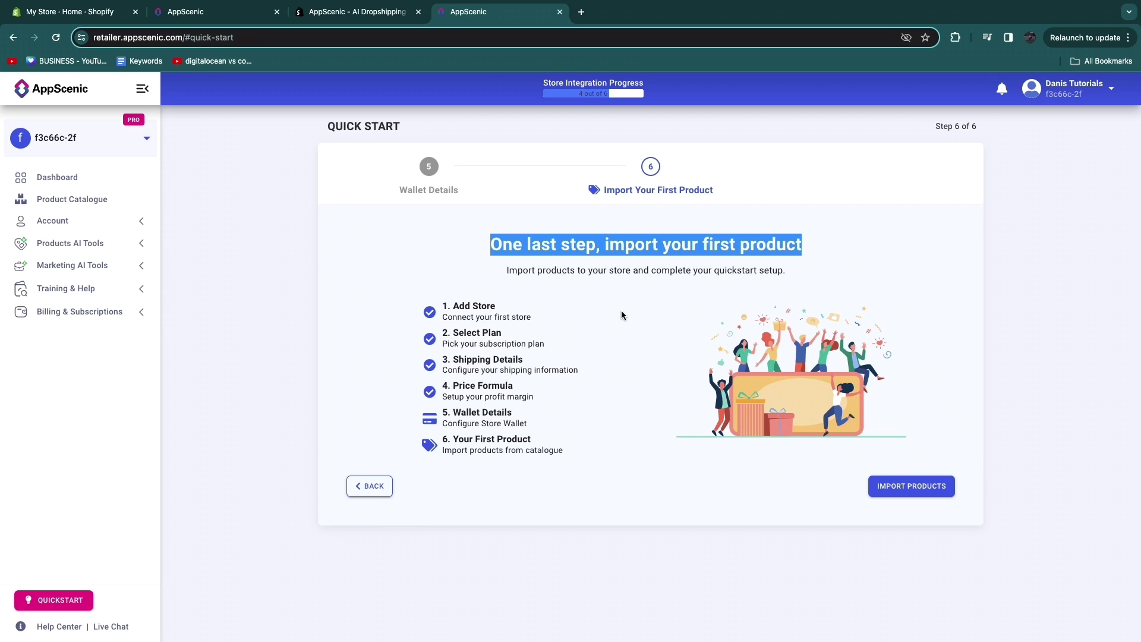
left_click(922, 486)
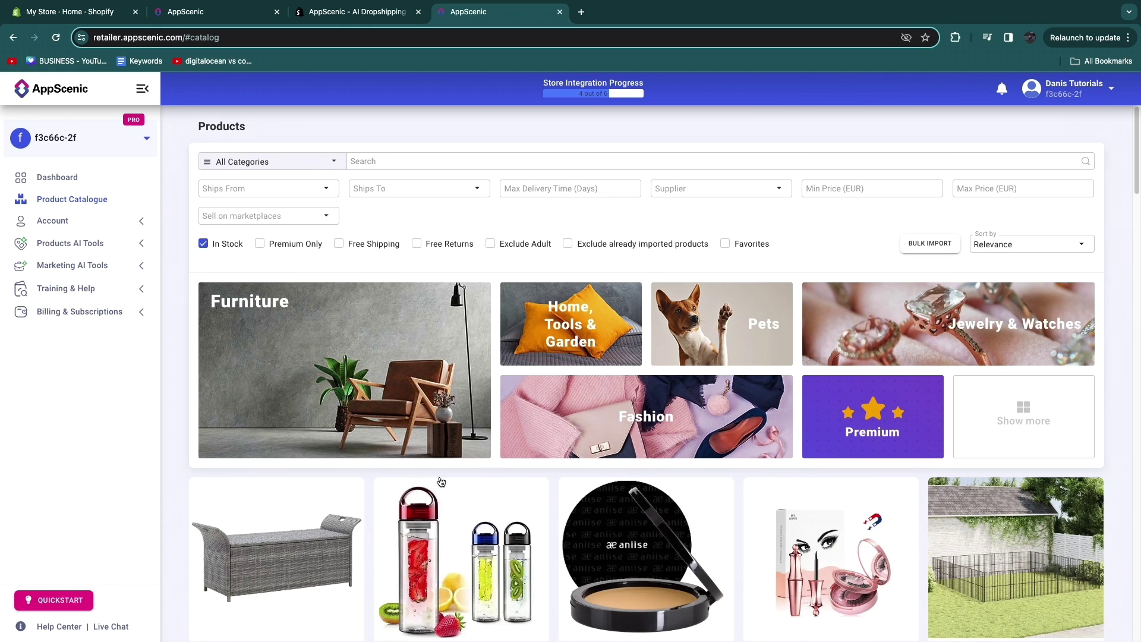
scroll(440, 479, "down", 5)
scroll(415, 475, "down", 6)
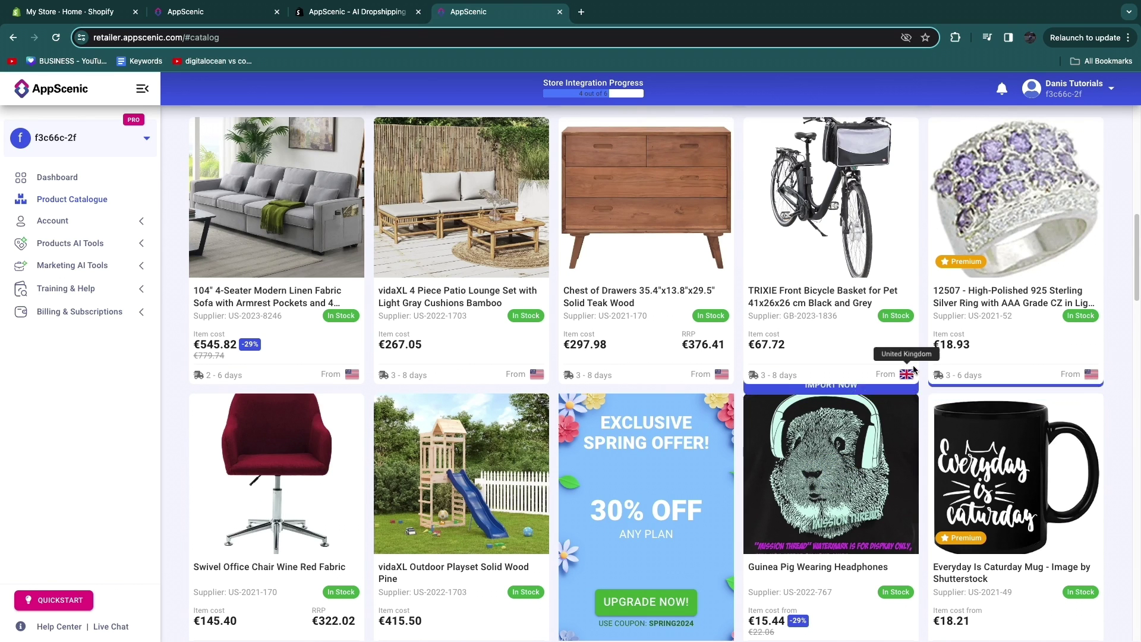
scroll(866, 395, "down", 5)
scroll(866, 396, "up", 2)
scroll(441, 245, "up", 10)
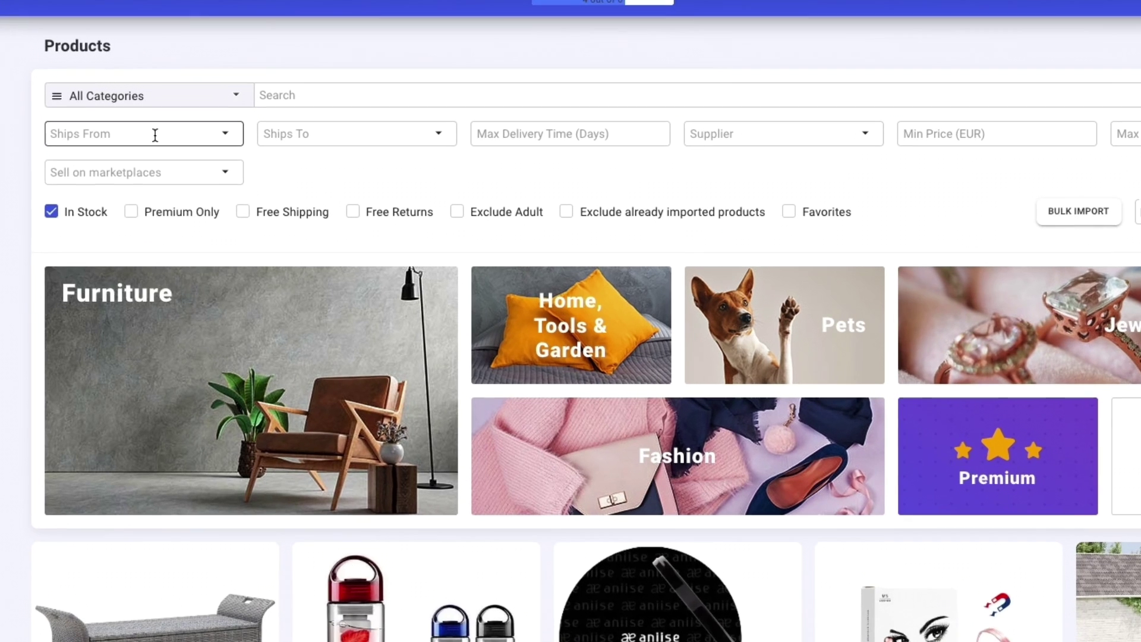
Filter the catalogue to Premium Only products shipping from the United States
left_click(277, 187)
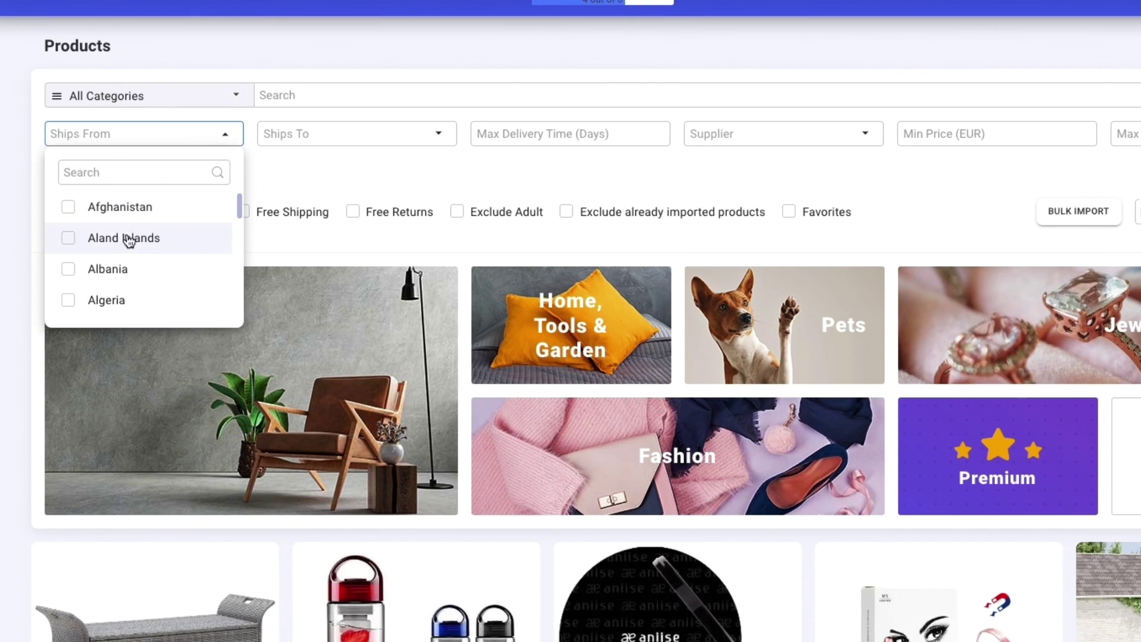
left_click(113, 162)
type("un")
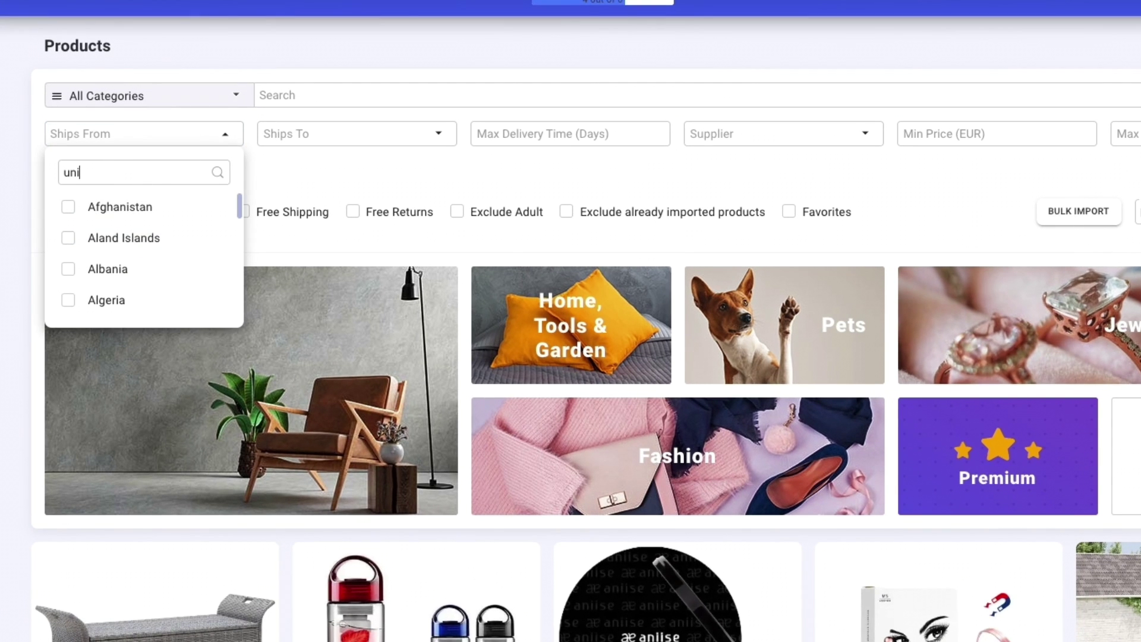
type("i")
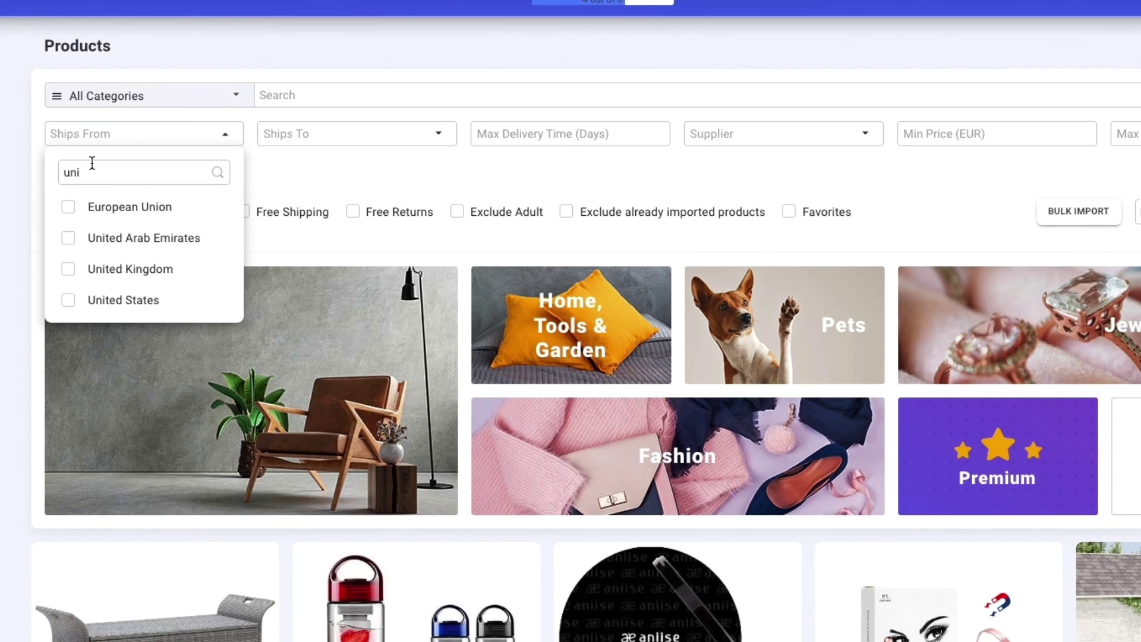
left_click(125, 300)
left_click(132, 214)
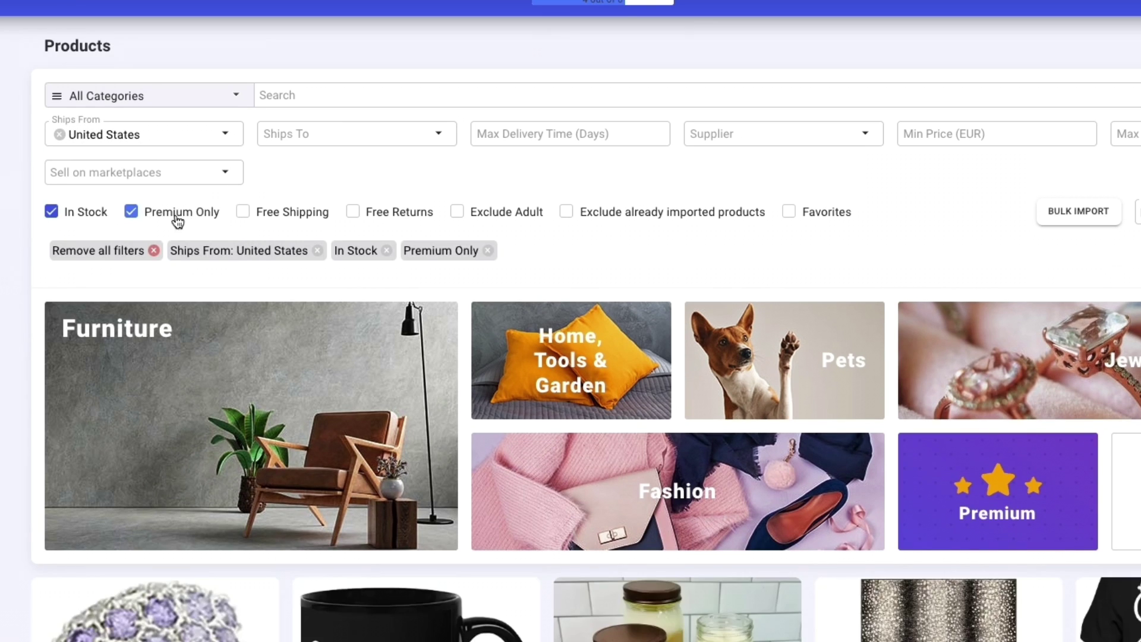
Browse the filtered results and note the Lorell credenza's item cost
scroll(176, 245, "down", 2)
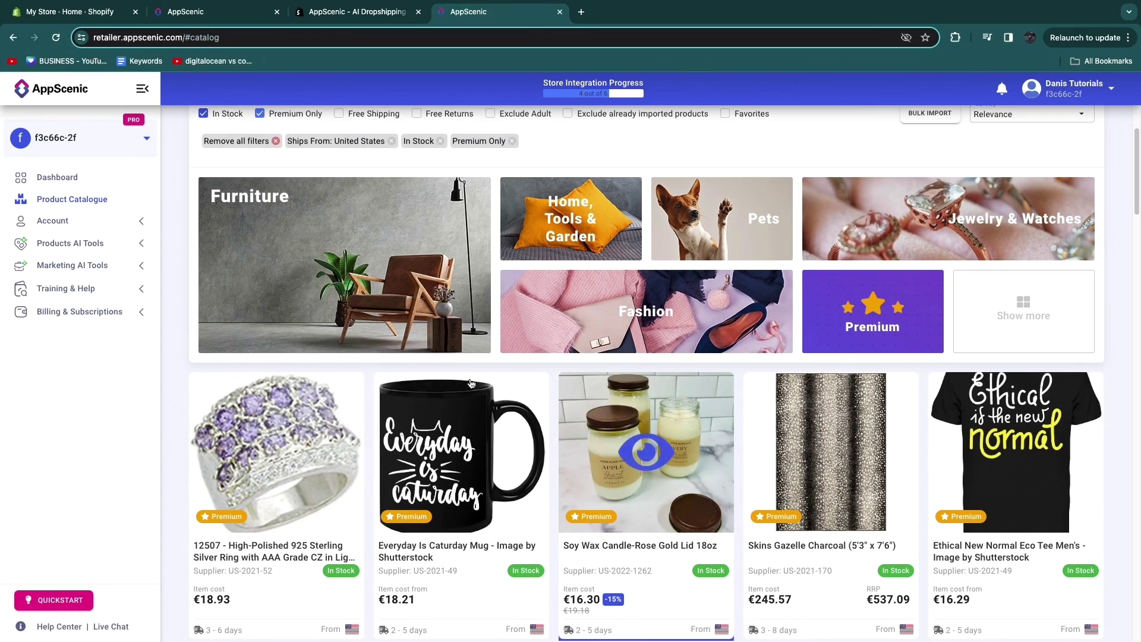
scroll(442, 390, "down", 1)
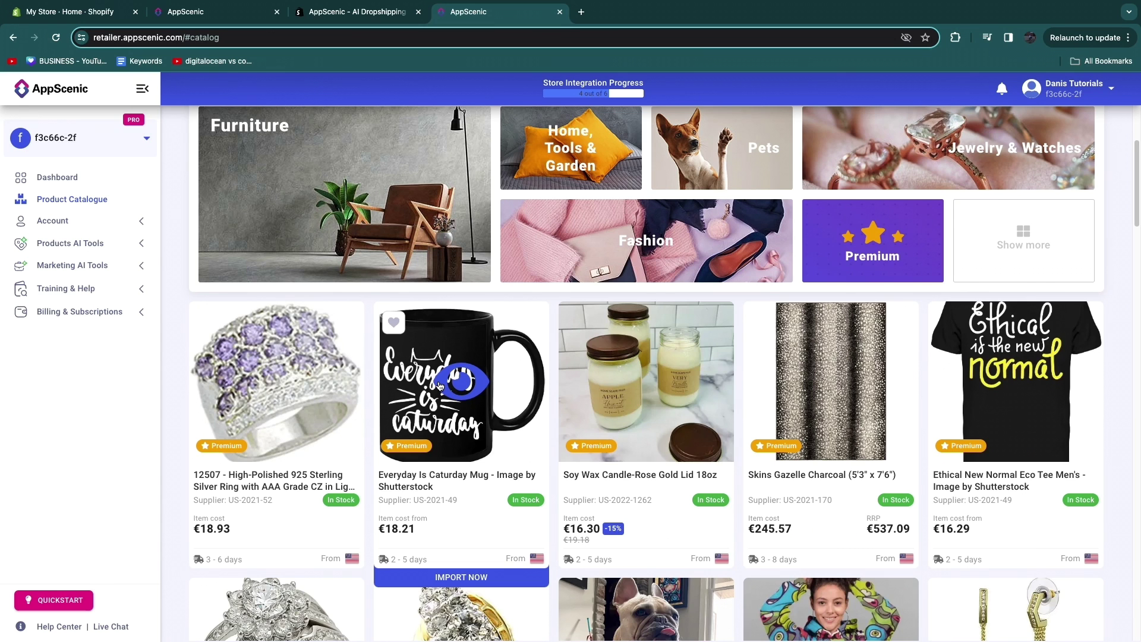
scroll(440, 386, "down", 15)
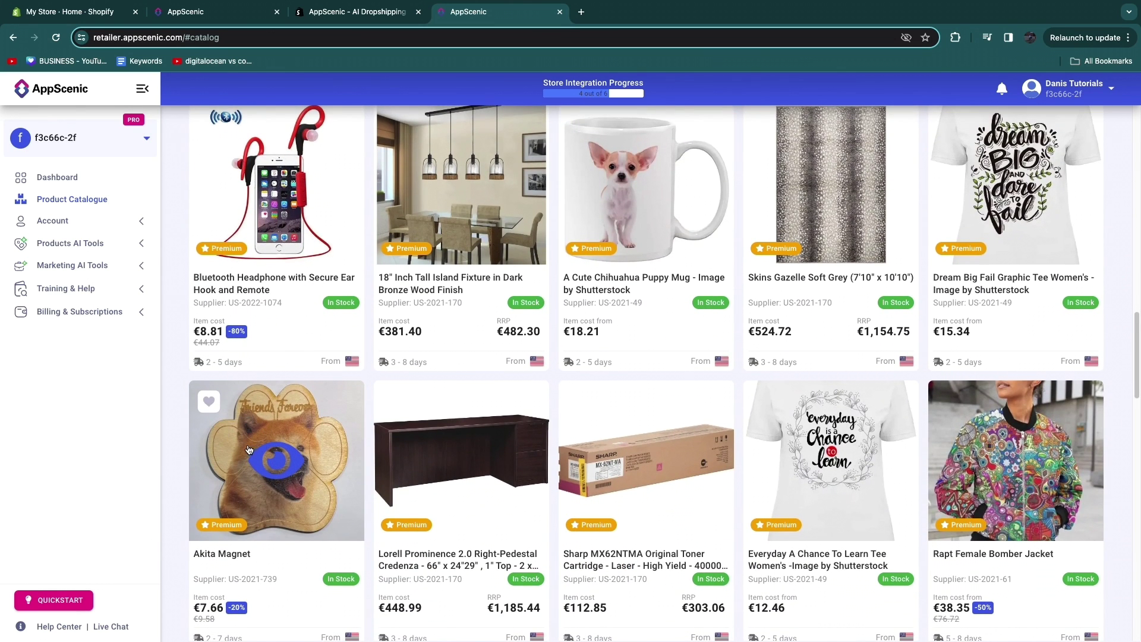
scroll(262, 451, "down", 3)
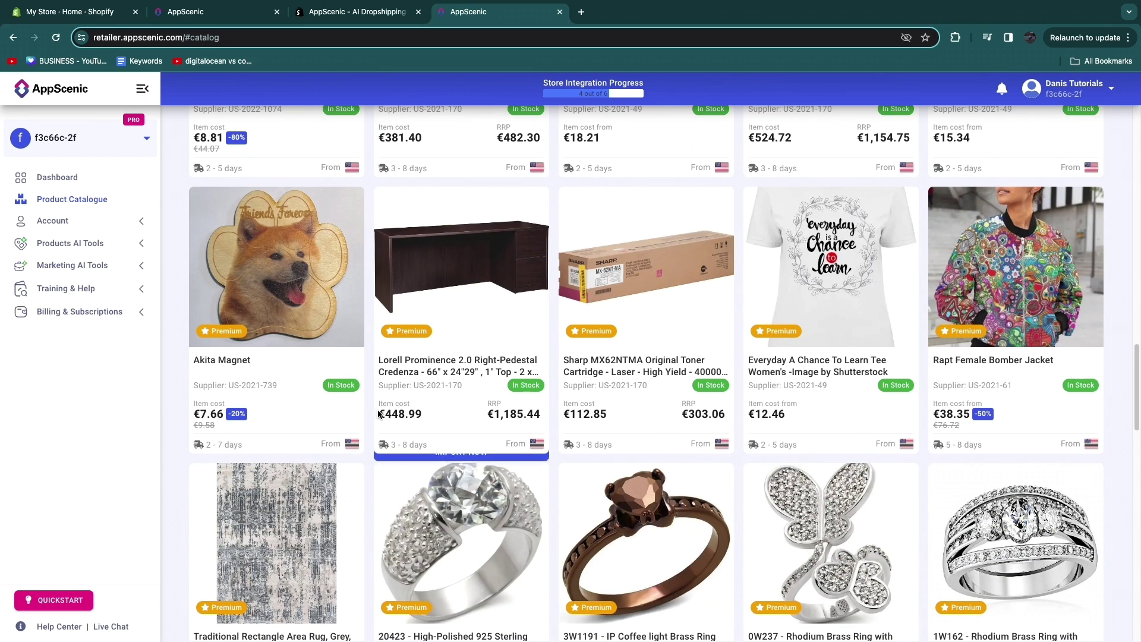
left_click_drag(385, 411, 420, 413)
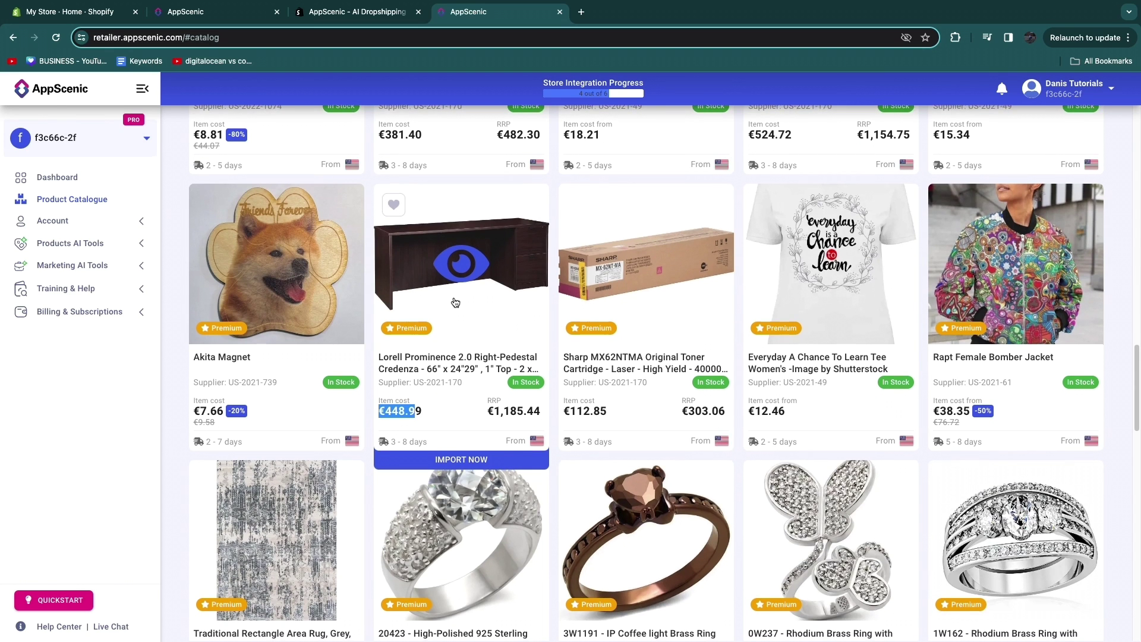
scroll(450, 302, "down", 2)
scroll(450, 302, "down", 5)
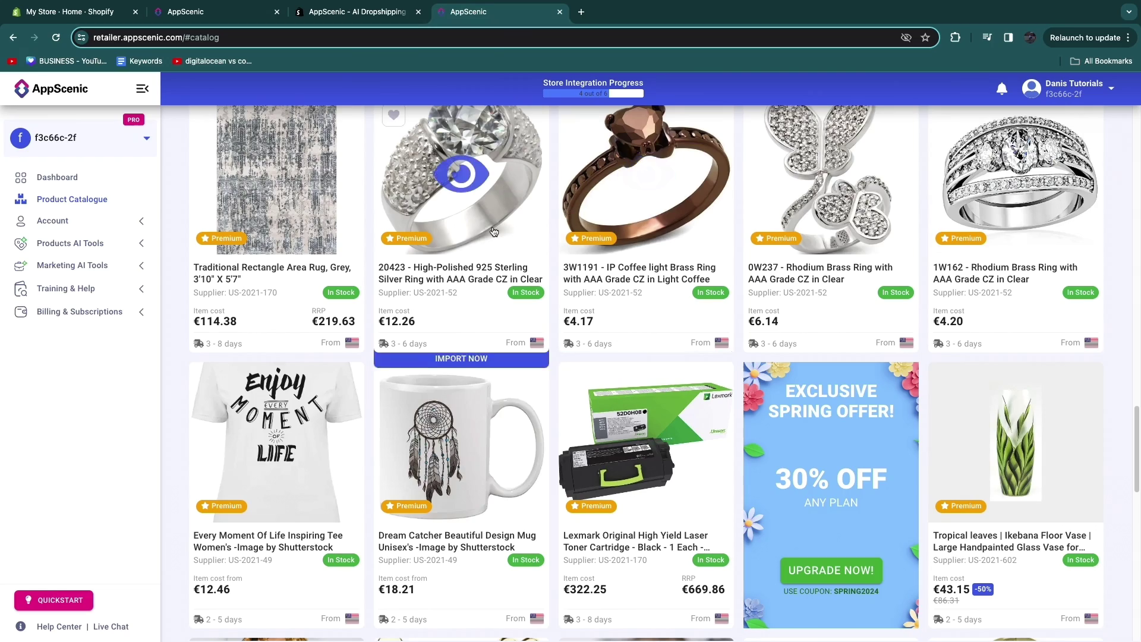
scroll(376, 313, "up", 10)
scroll(373, 270, "up", 7)
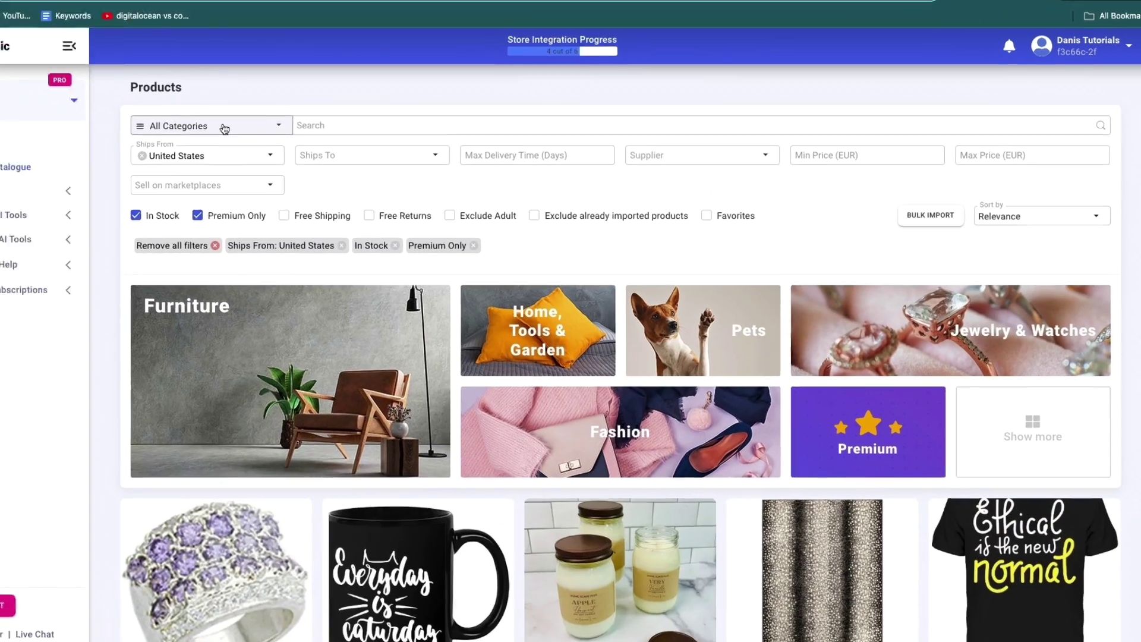
Narrow the catalogue to Home, Tools & Garden > Patio, Lawn & Garden, and untick Premium Only
left_click(287, 161)
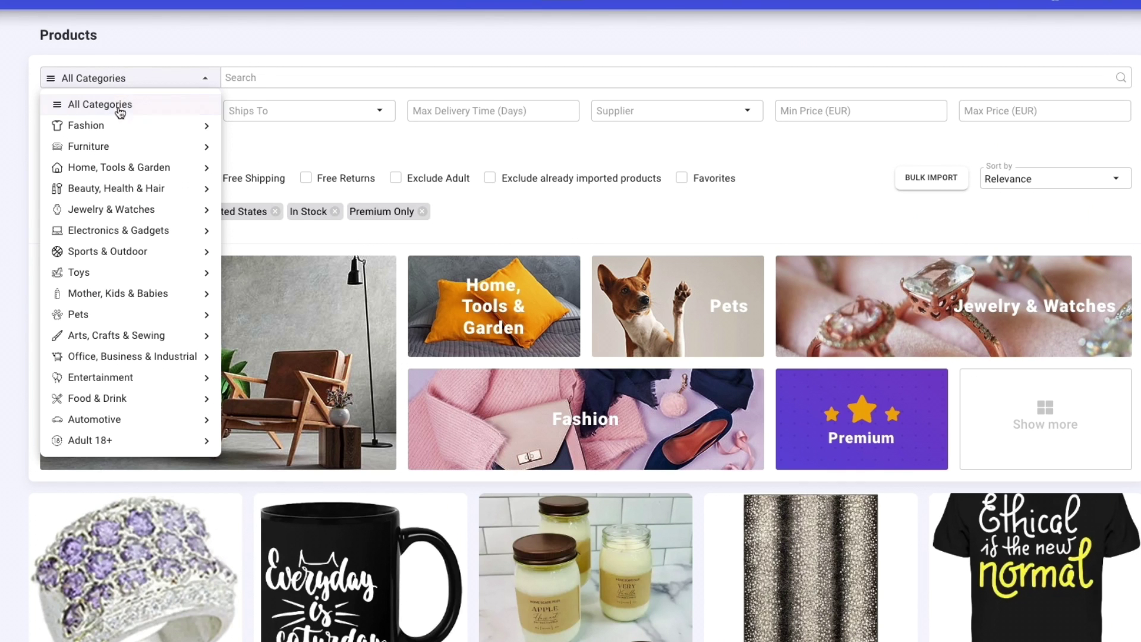
mouse_move(119, 172)
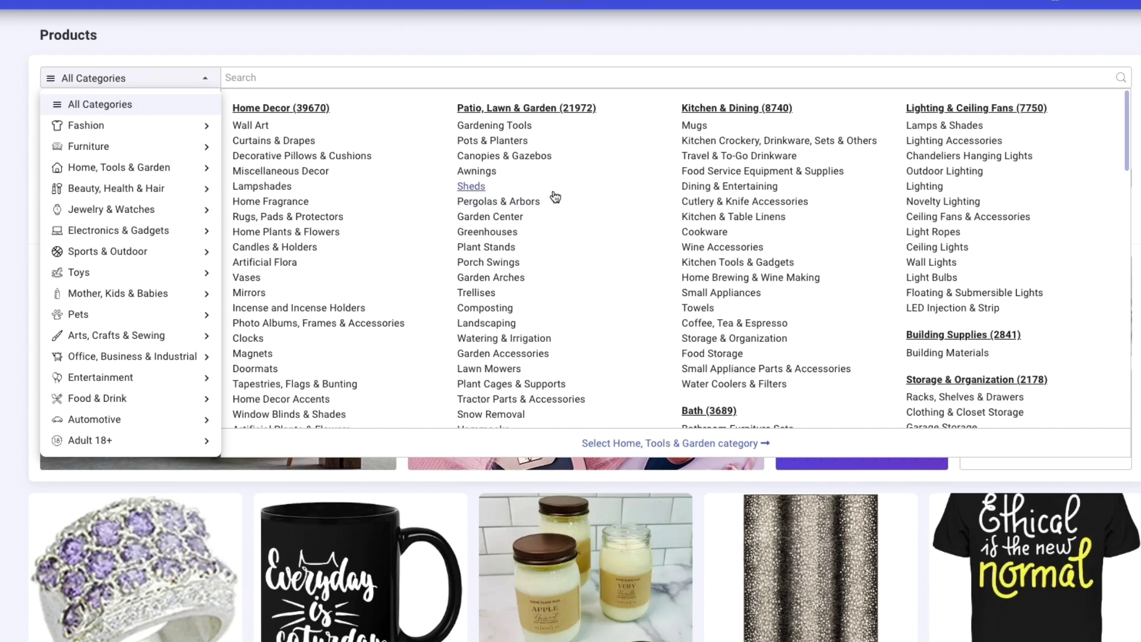
left_click(547, 109)
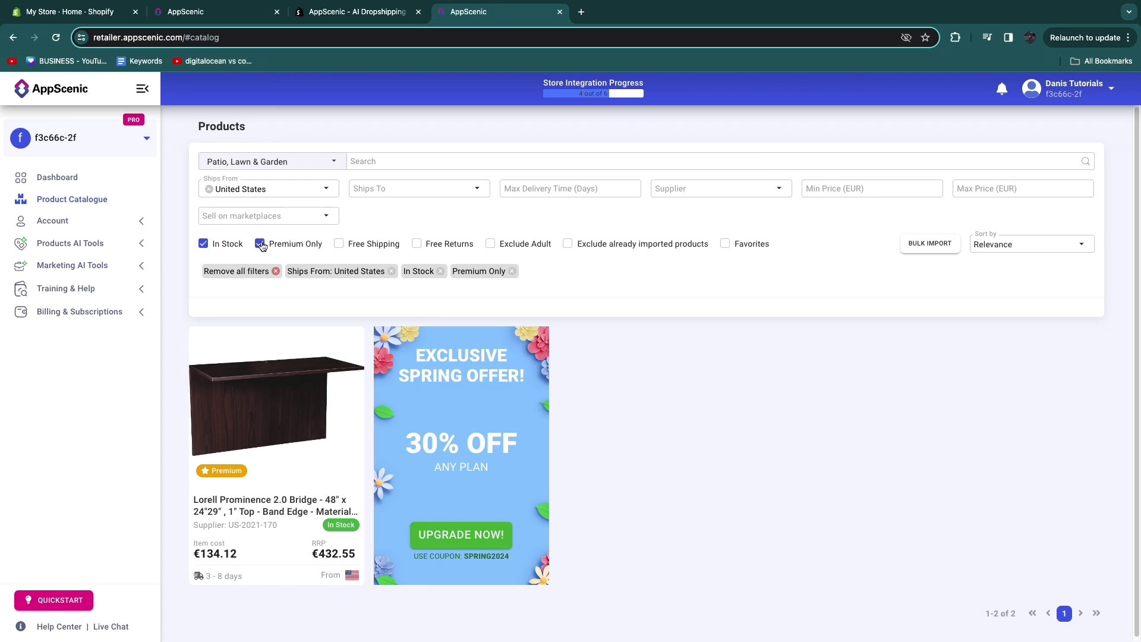
left_click(260, 243)
scroll(562, 426, "down", 2)
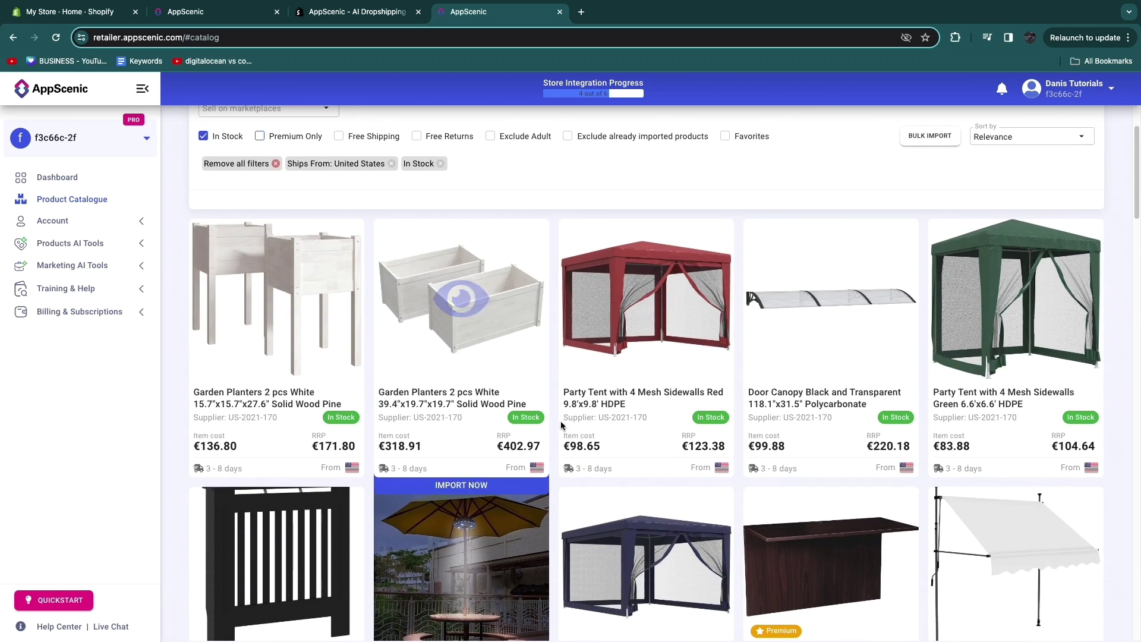
left_click(1010, 138)
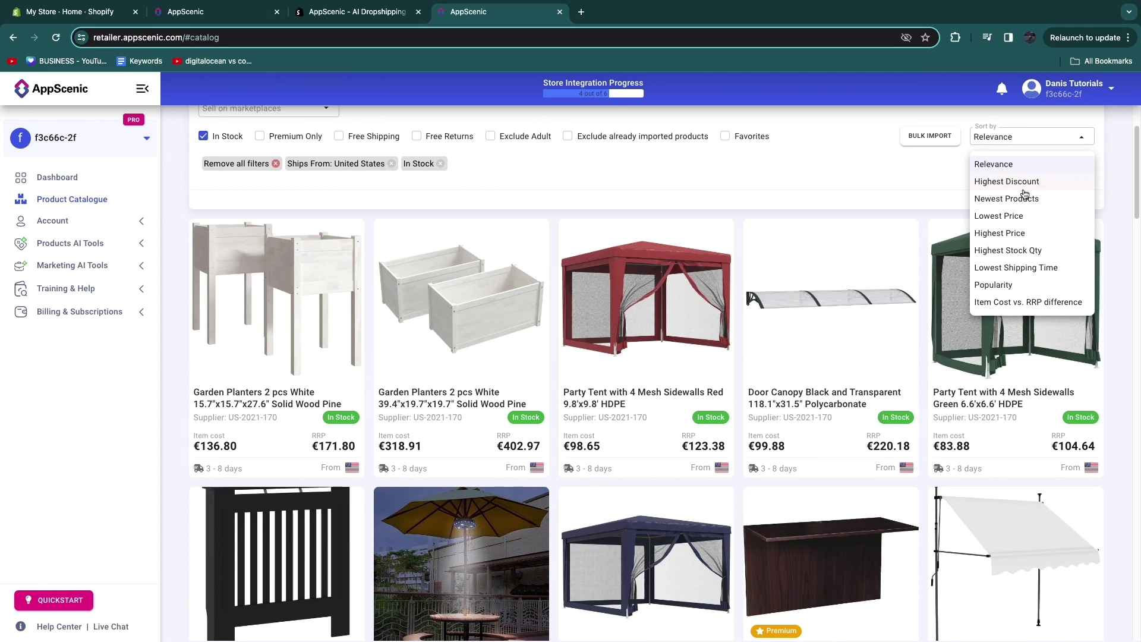
Sort the catalogue by Popularity and open the VEVOR 550W pond aerator's details
left_click(1002, 286)
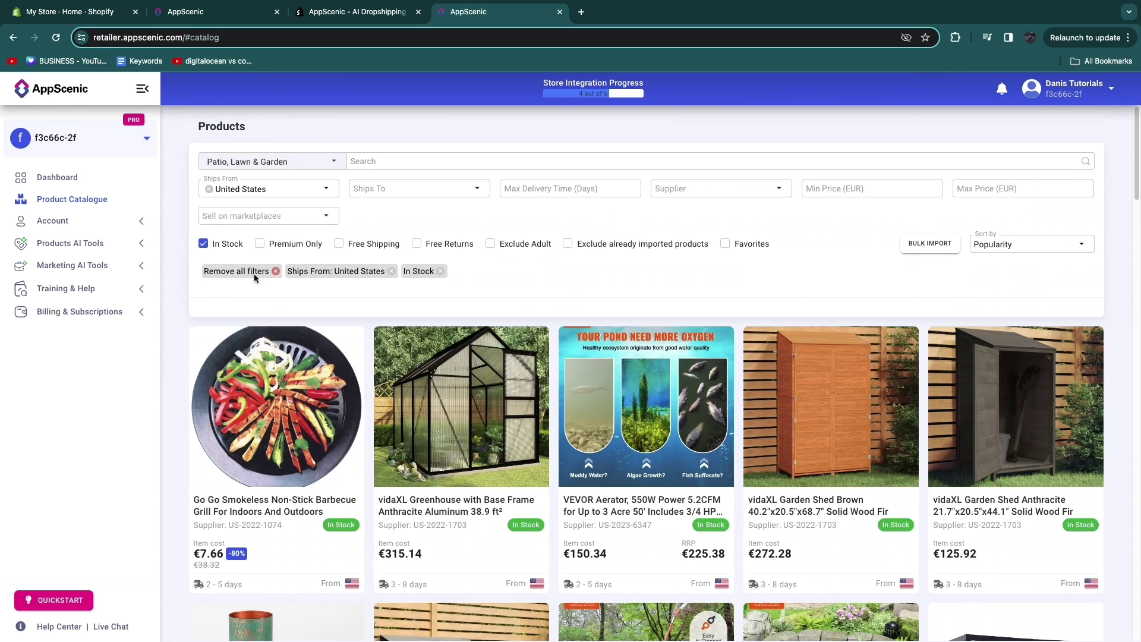
scroll(242, 302, "down", 1)
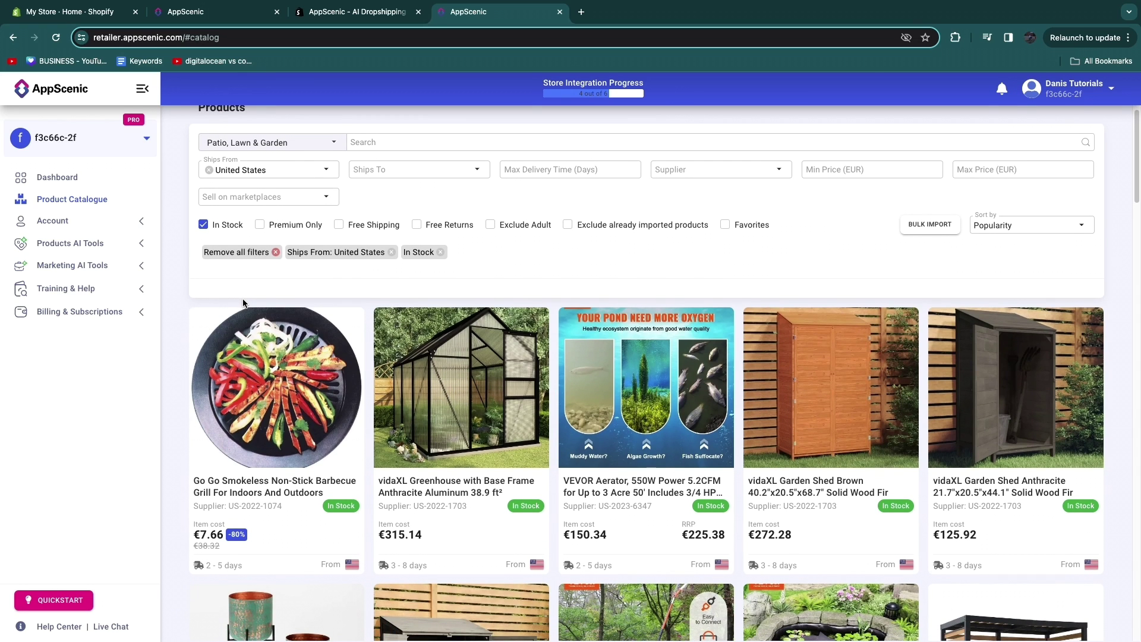
scroll(243, 303, "down", 1)
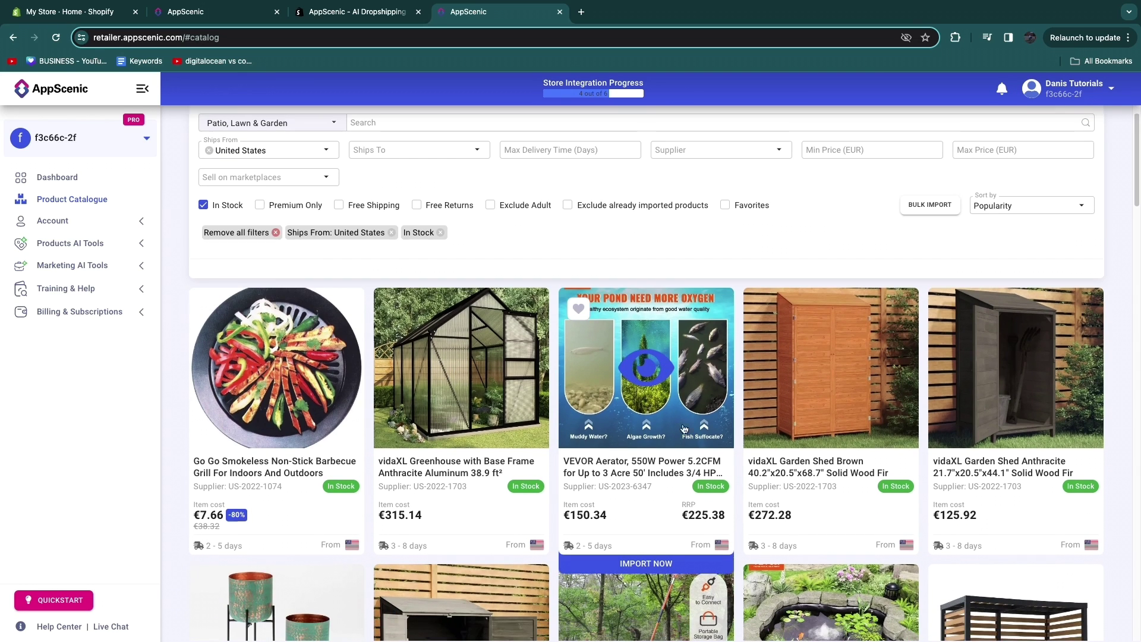
left_click(649, 414)
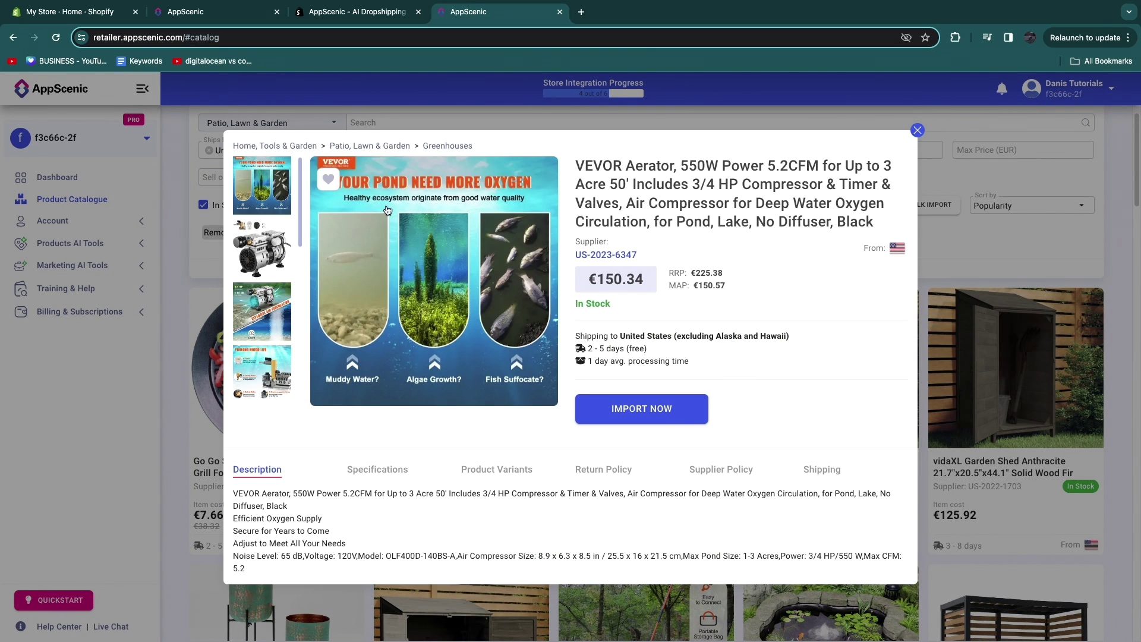
Review the VEVOR aerator's photos and shipping times, then start the import to reach push settings
left_click(271, 249)
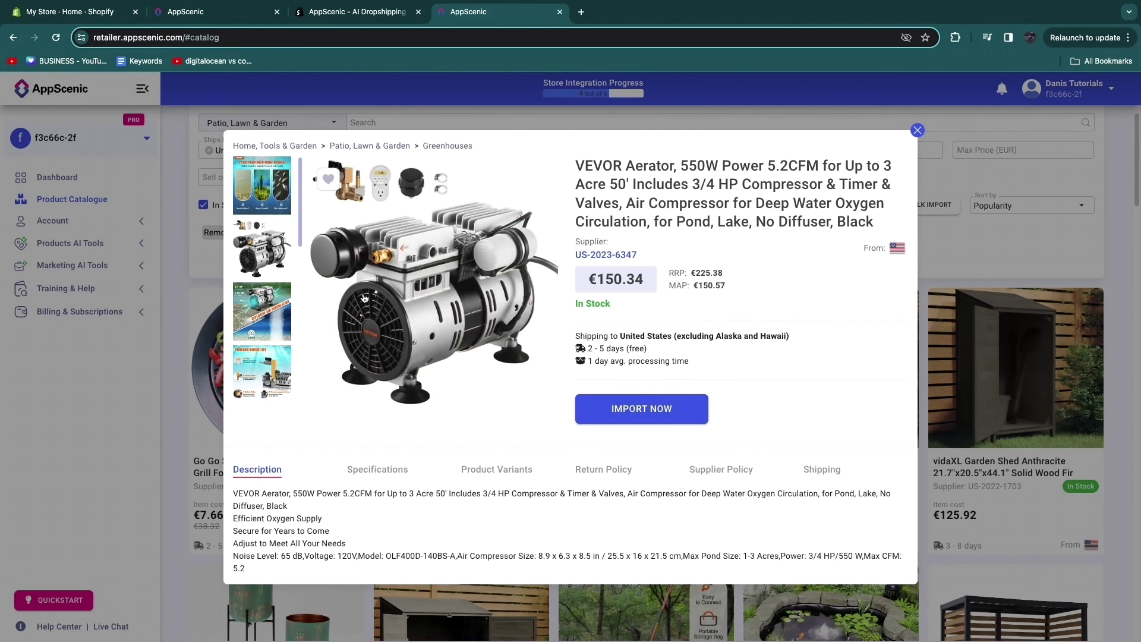
left_click(271, 212)
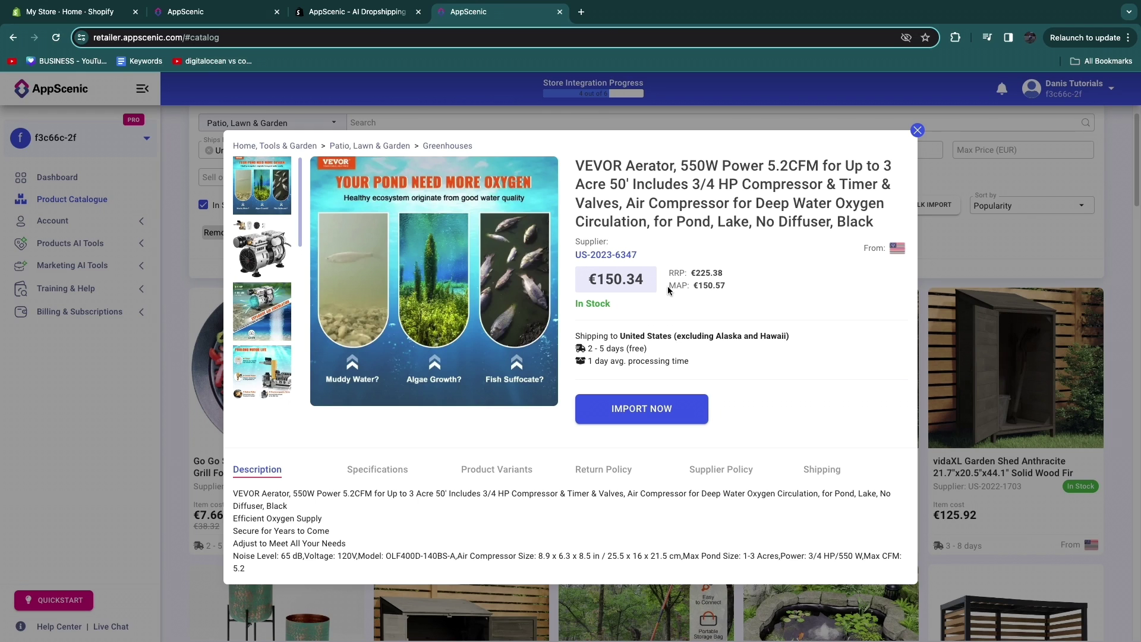
left_click(268, 387)
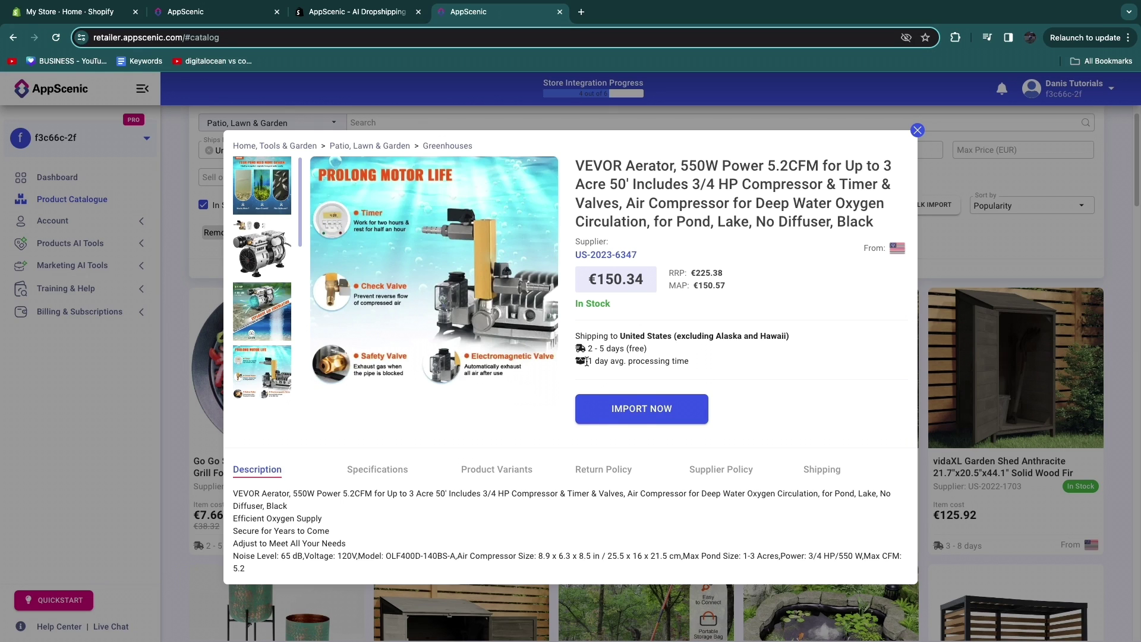
left_click_drag(586, 362, 674, 355)
left_click(738, 367)
left_click(652, 416)
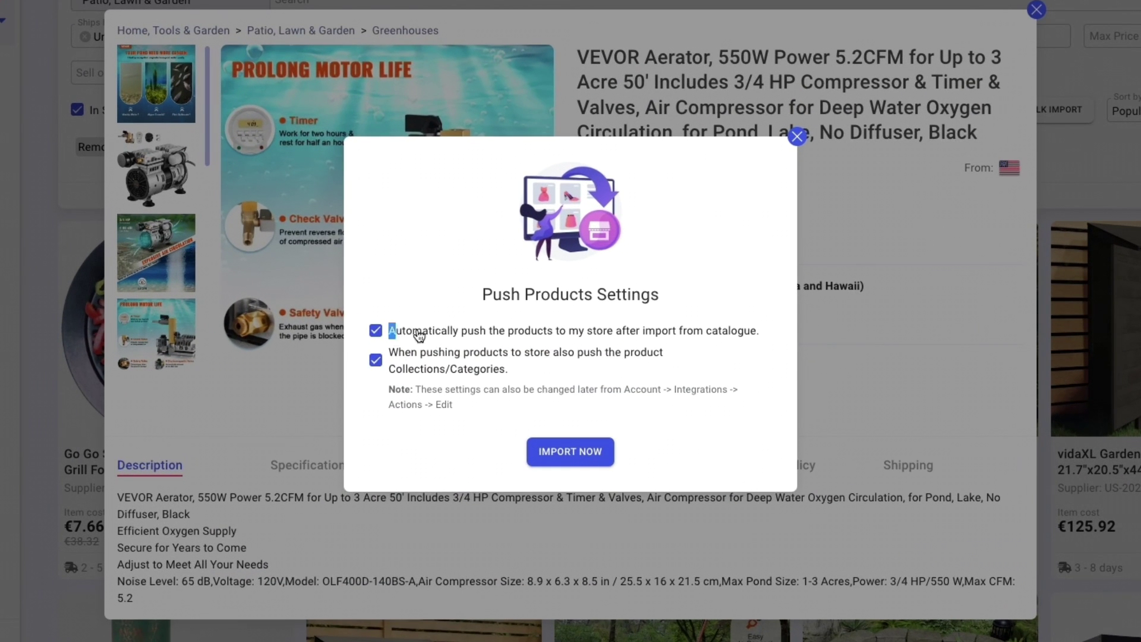
left_click_drag(419, 335, 694, 335)
Import the aerator with both automatic store push and collection push ticked
left_click(704, 352)
left_click(376, 360)
left_click_drag(390, 352, 587, 382)
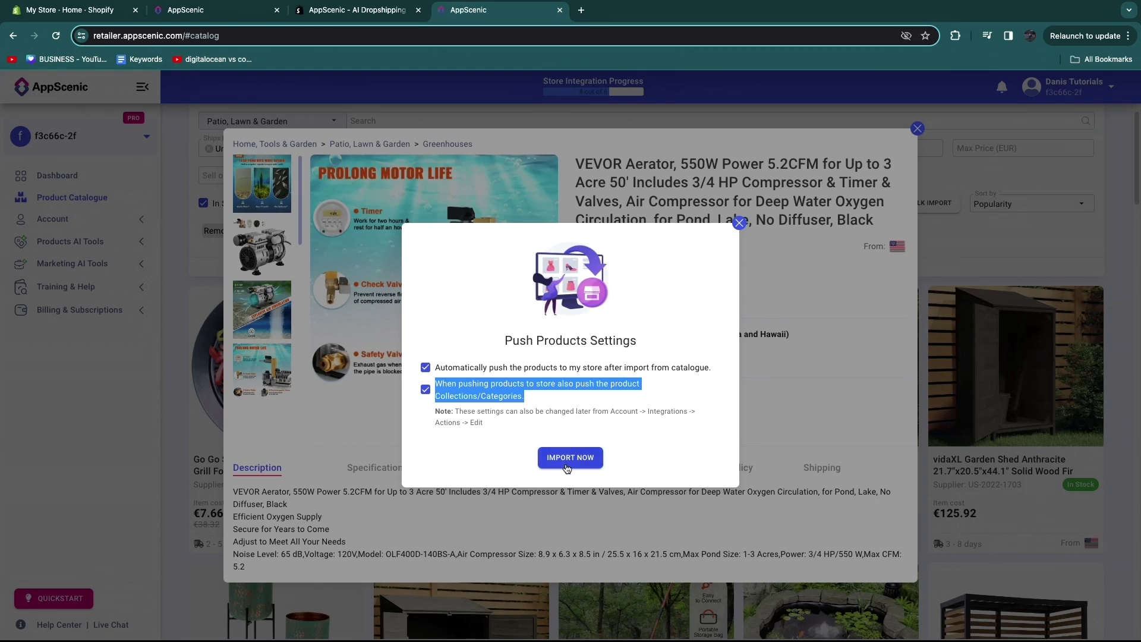
left_click(570, 451)
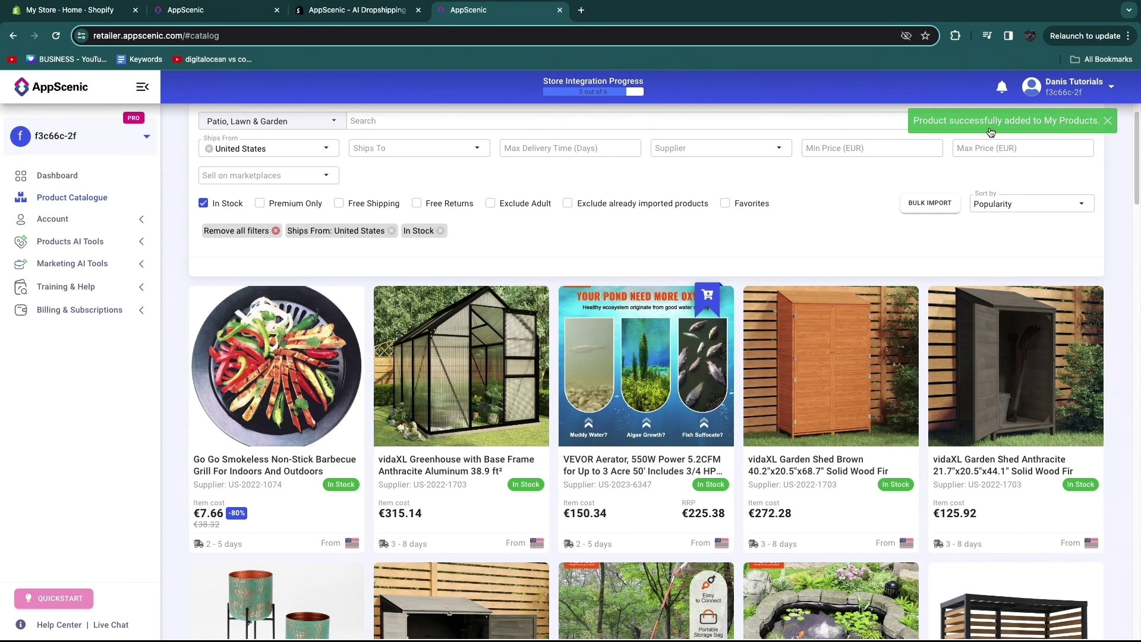
left_click_drag(915, 123, 1102, 126)
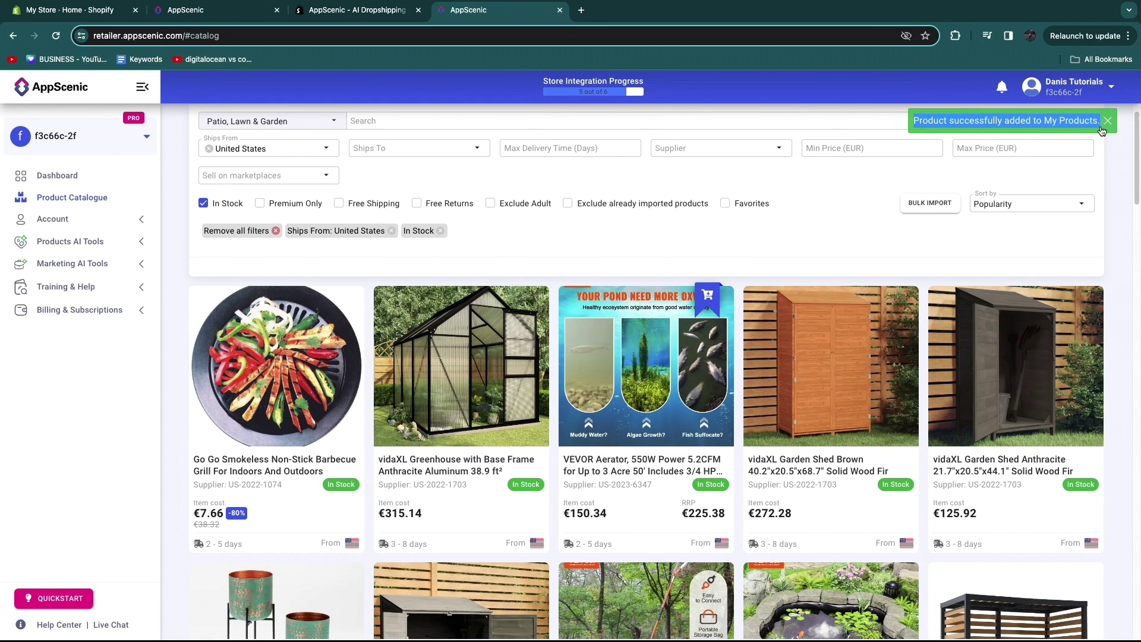
Check the Shopify Products list, then go back to the AppScenic tab
left_click(74, 10)
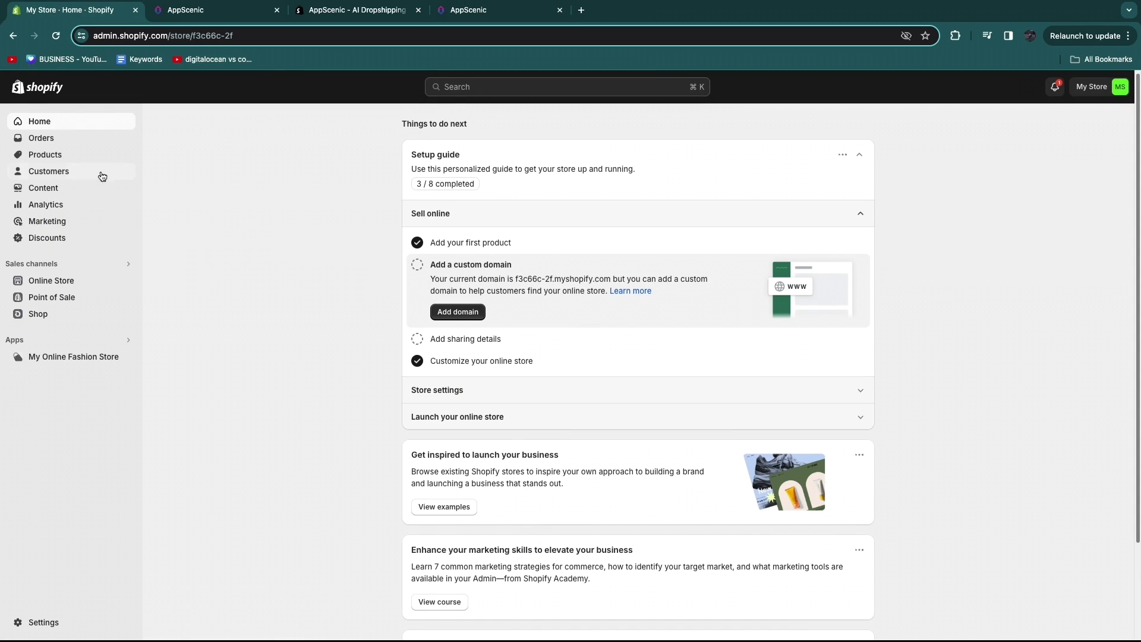
left_click(55, 157)
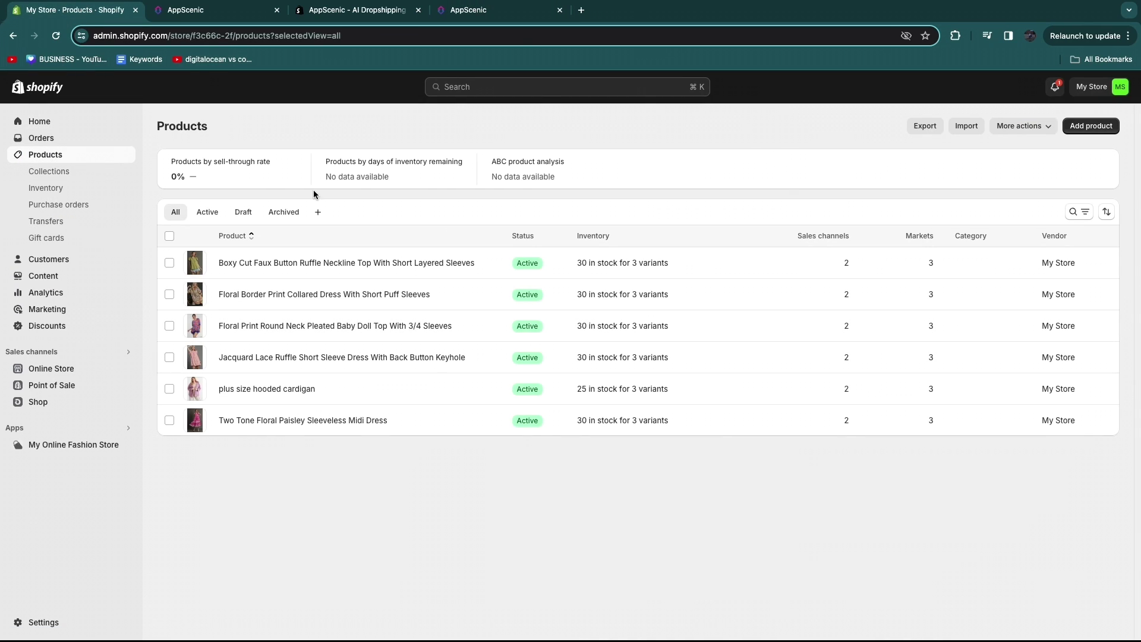
left_click(505, 11)
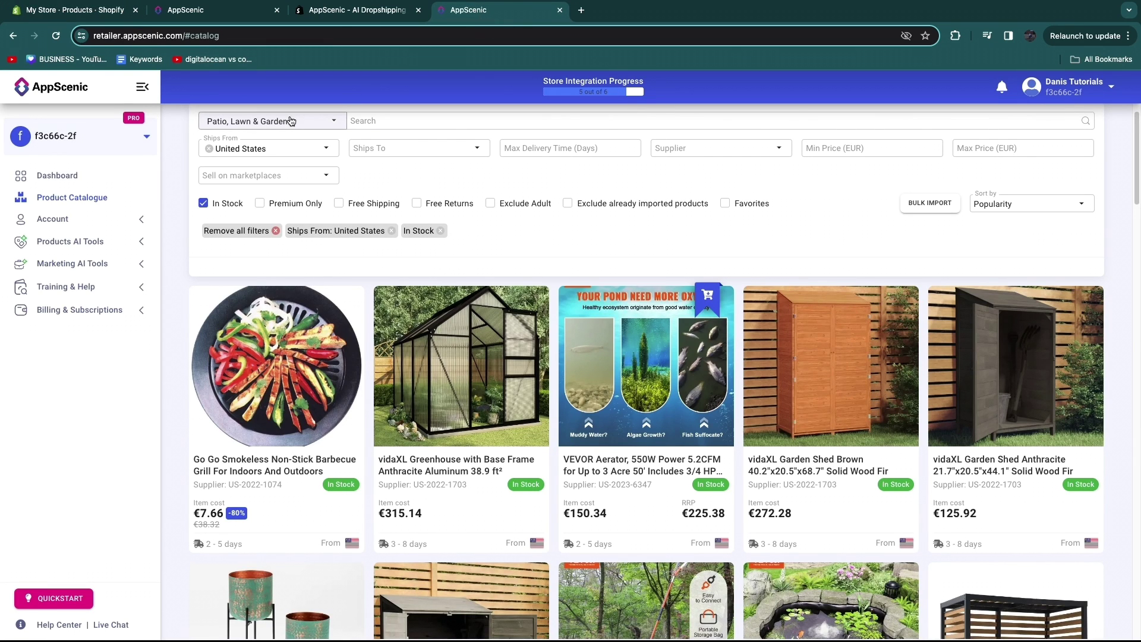
Open the VEVOR aerator from Account > My Products and look over its Edit Product page
left_click(57, 175)
left_click(71, 220)
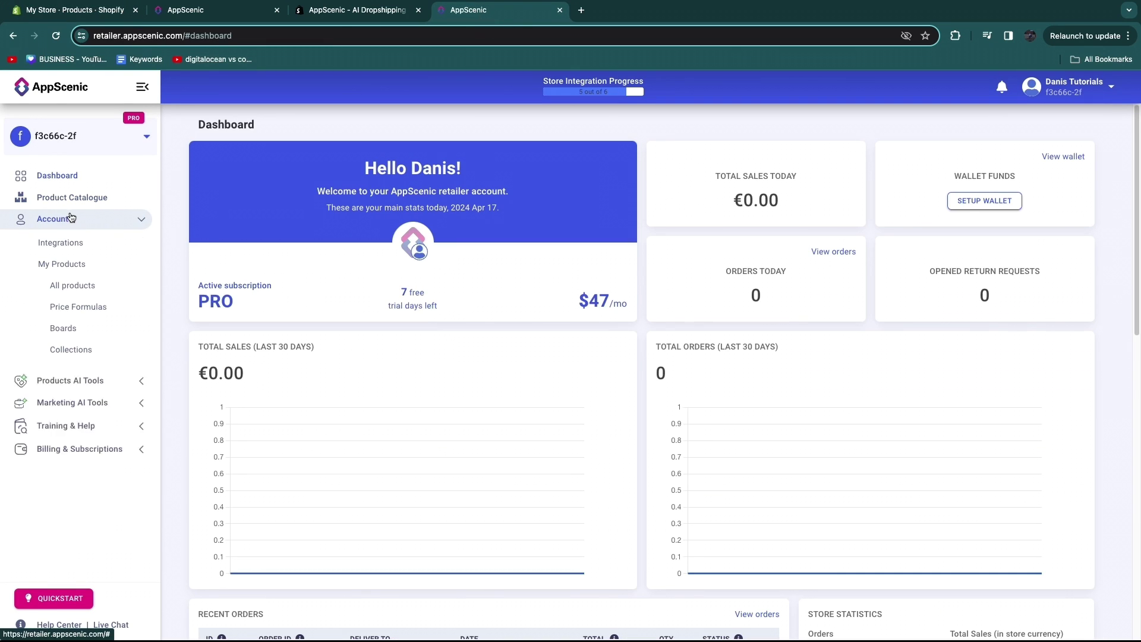
left_click(67, 264)
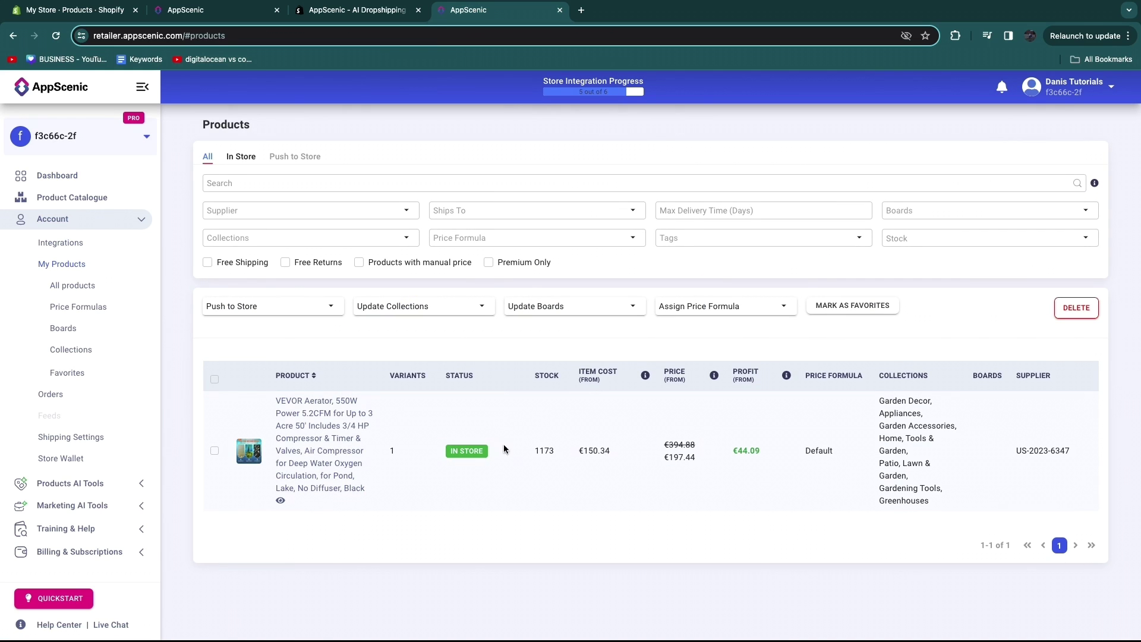
left_click(303, 405)
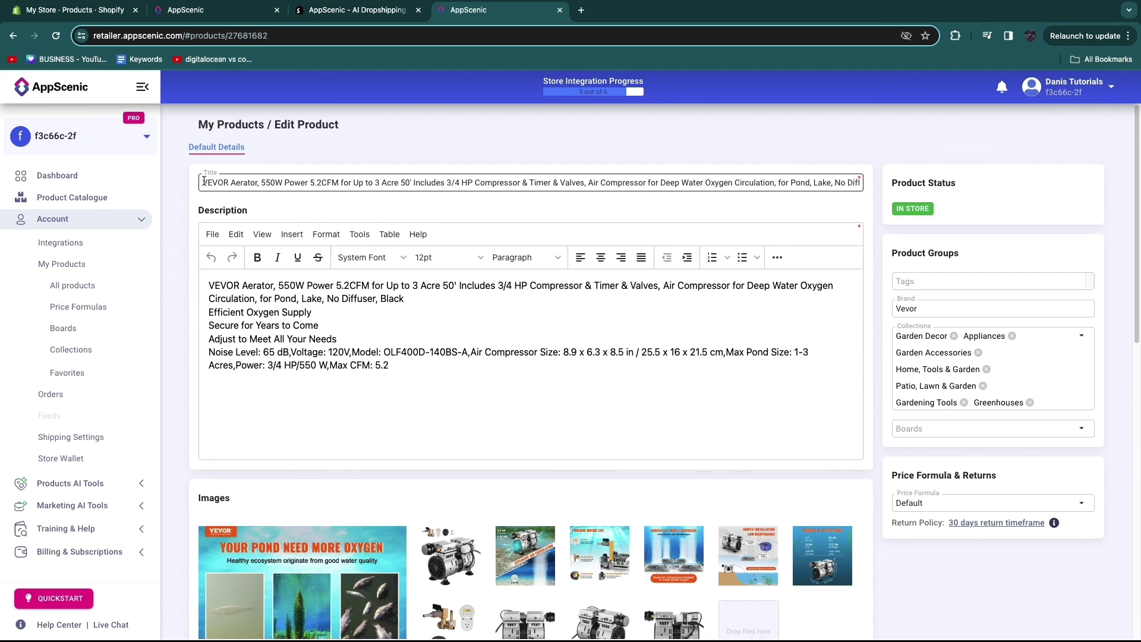
scroll(305, 384, "down", 4)
scroll(663, 287, "down", 5)
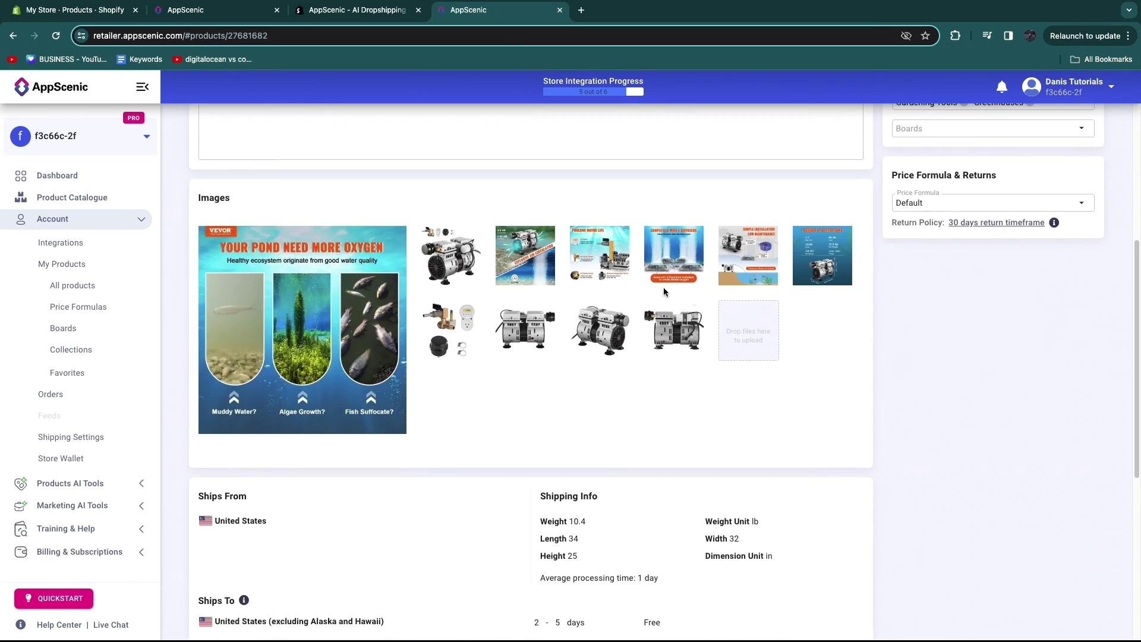
scroll(662, 238, "up", 10)
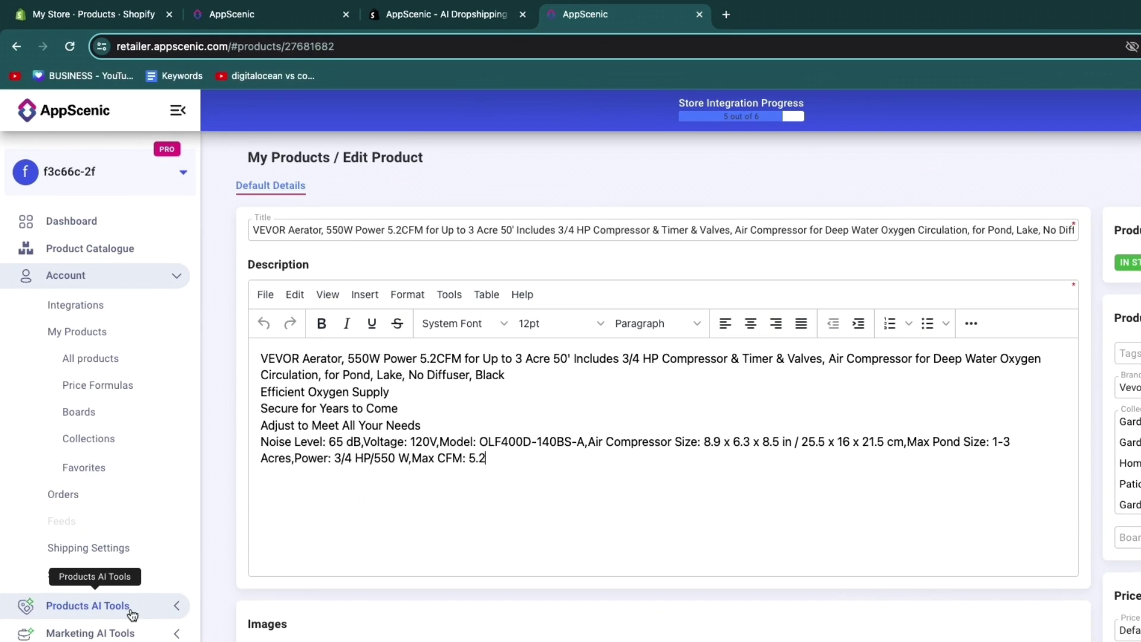
Tick the VEVOR aerator under Description & Images and run GO AI!, confirming Yes
left_click(105, 486)
left_click(91, 335)
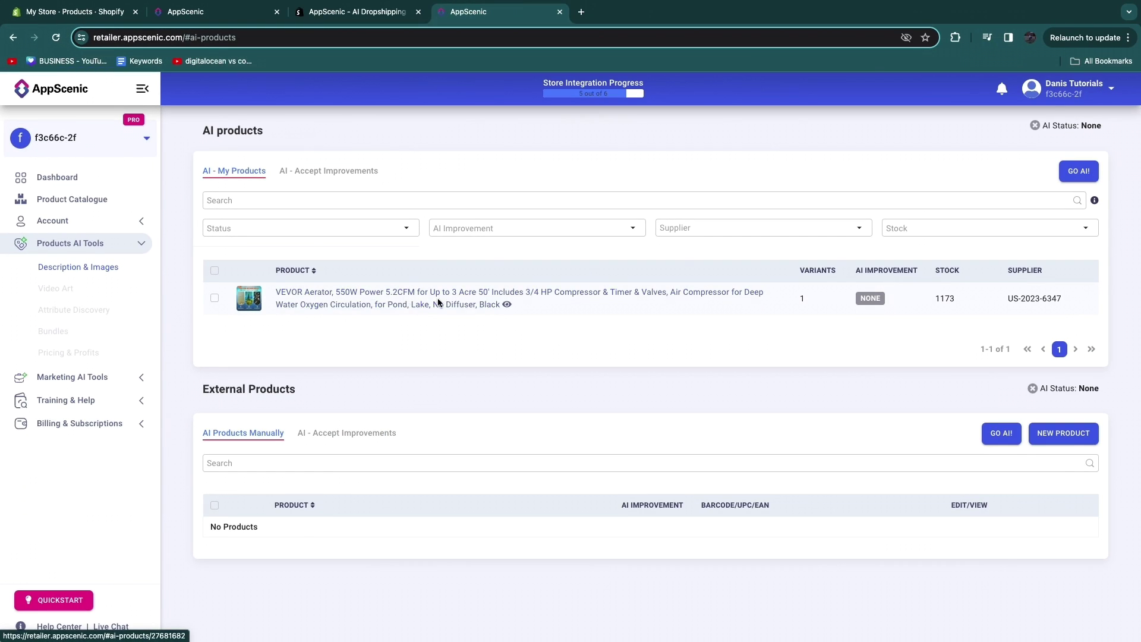
left_click(215, 298)
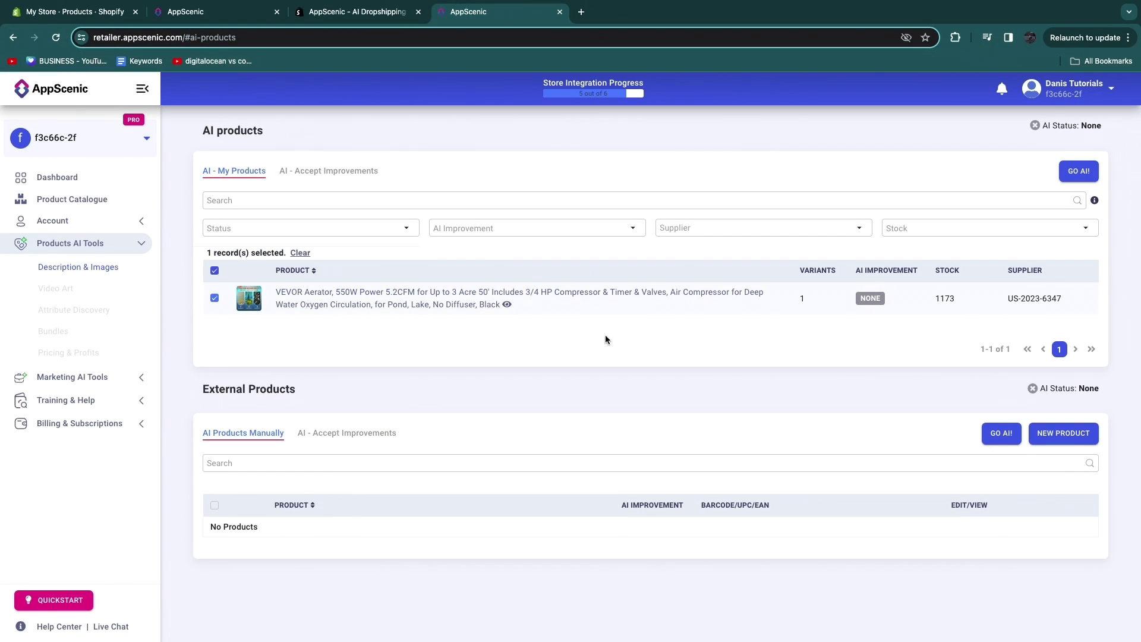
left_click(1079, 172)
left_click(600, 386)
left_click_drag(814, 123, 903, 136)
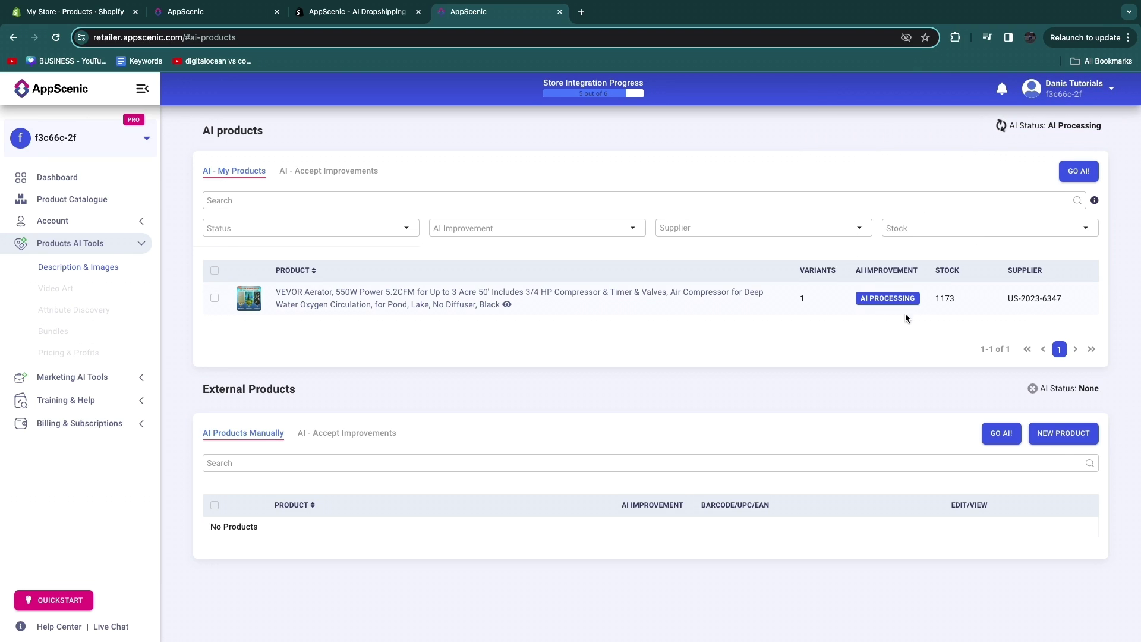
mouse_move(906, 318)
left_mouse_down()
mouse_move(865, 299)
mouse_move(917, 299)
left_mouse_up()
left_click(899, 337)
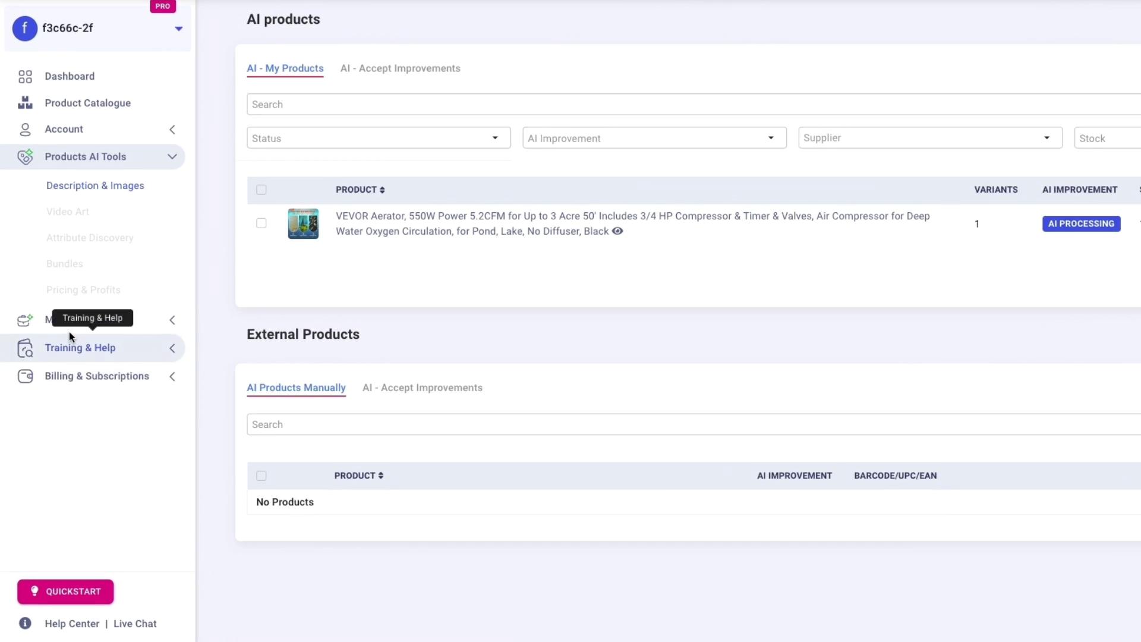
Look at the AI SEO page under marketing AI tools, then reopen the product AI tools
left_click(123, 319)
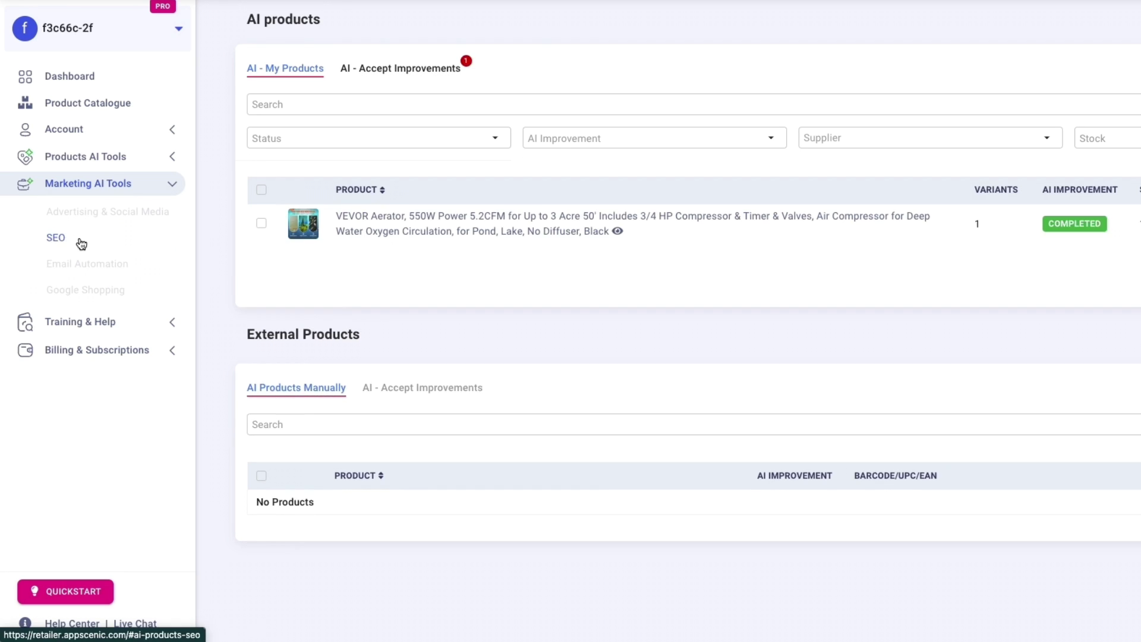
left_click(60, 237)
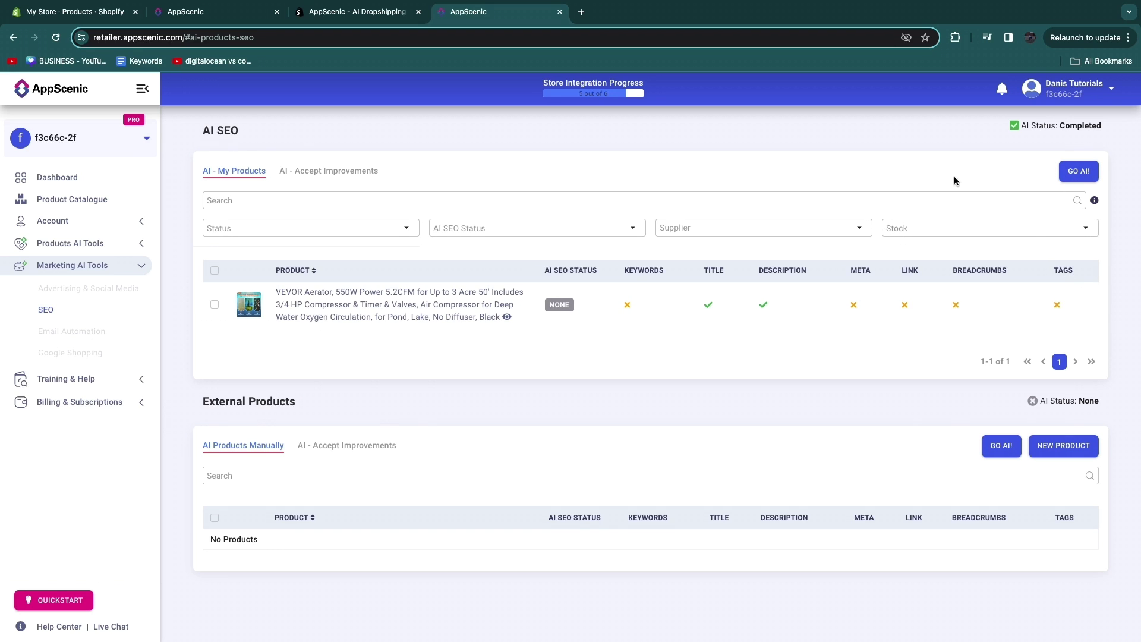
left_click(84, 245)
Open the VEVOR aerator's AI Improve page and run AI on its Default Title and Default Description
left_click(58, 268)
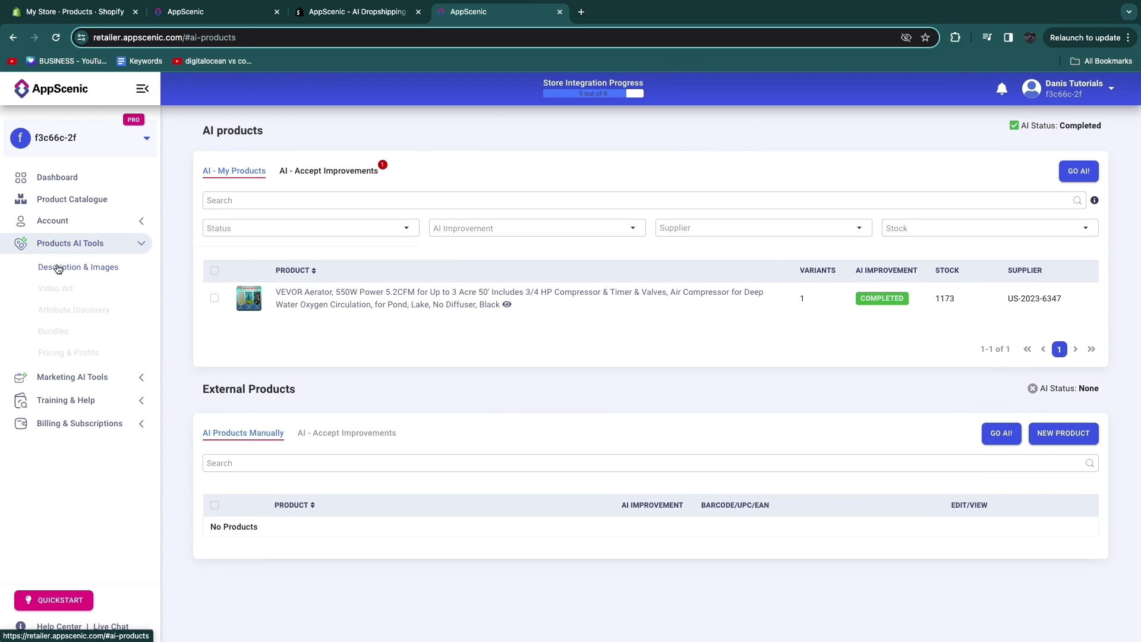
left_click(294, 291)
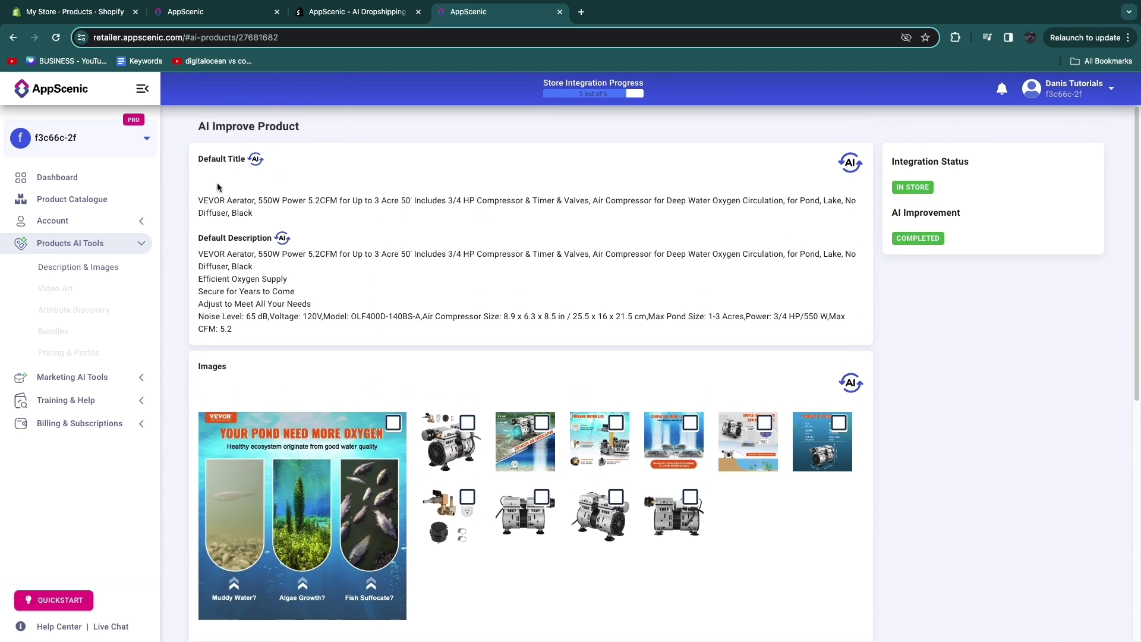
triple_click(201, 157)
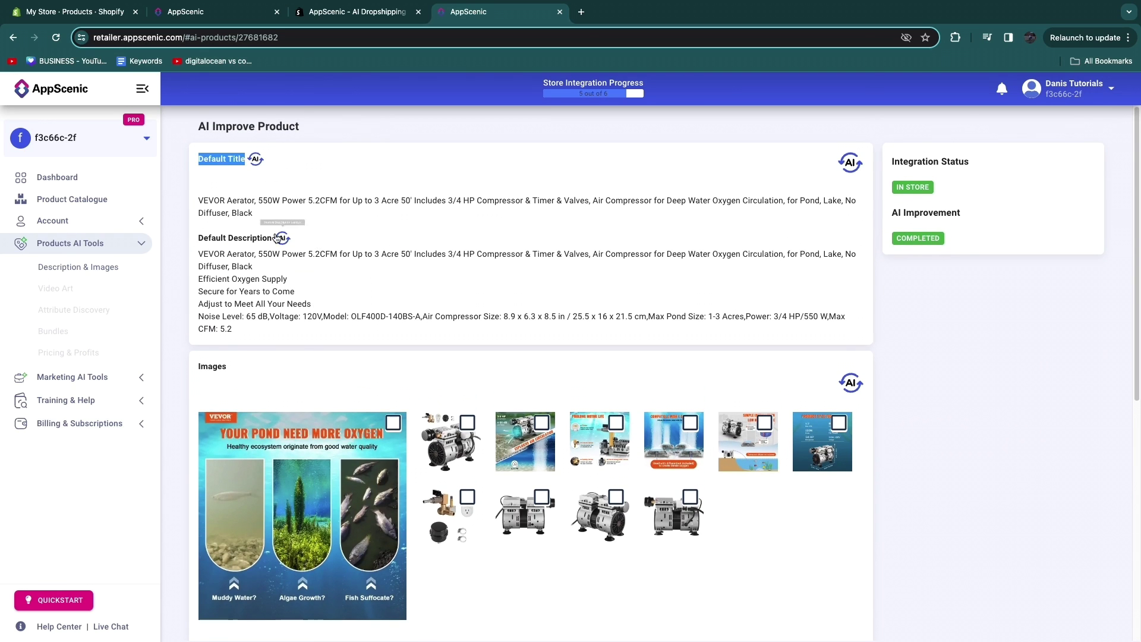
left_click(257, 159)
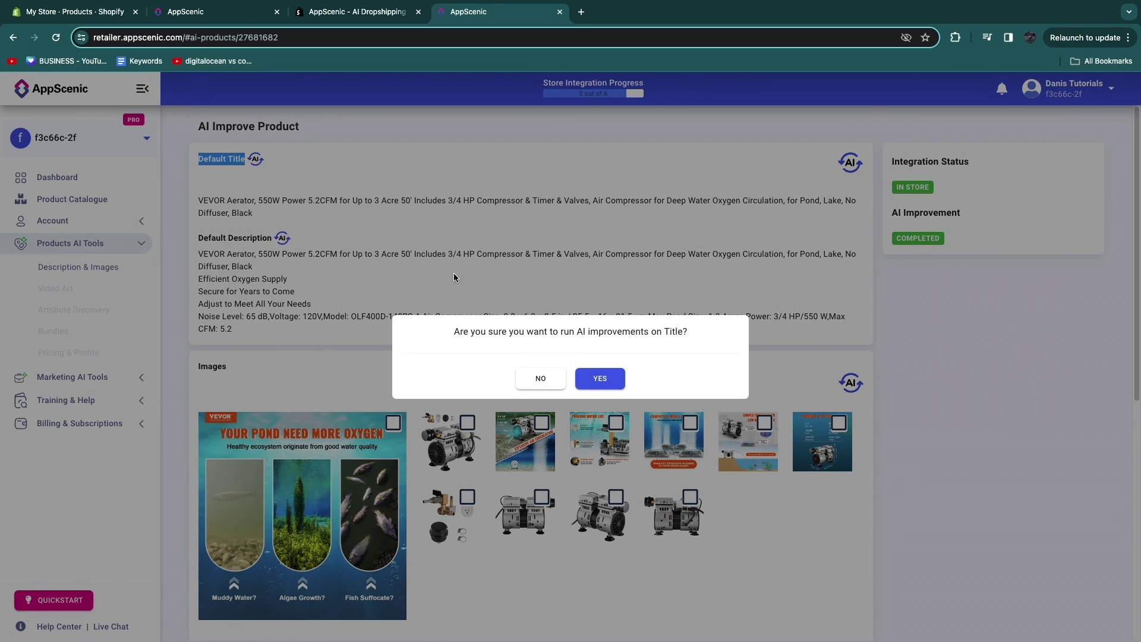
left_click_drag(453, 330, 662, 338)
left_click(617, 387)
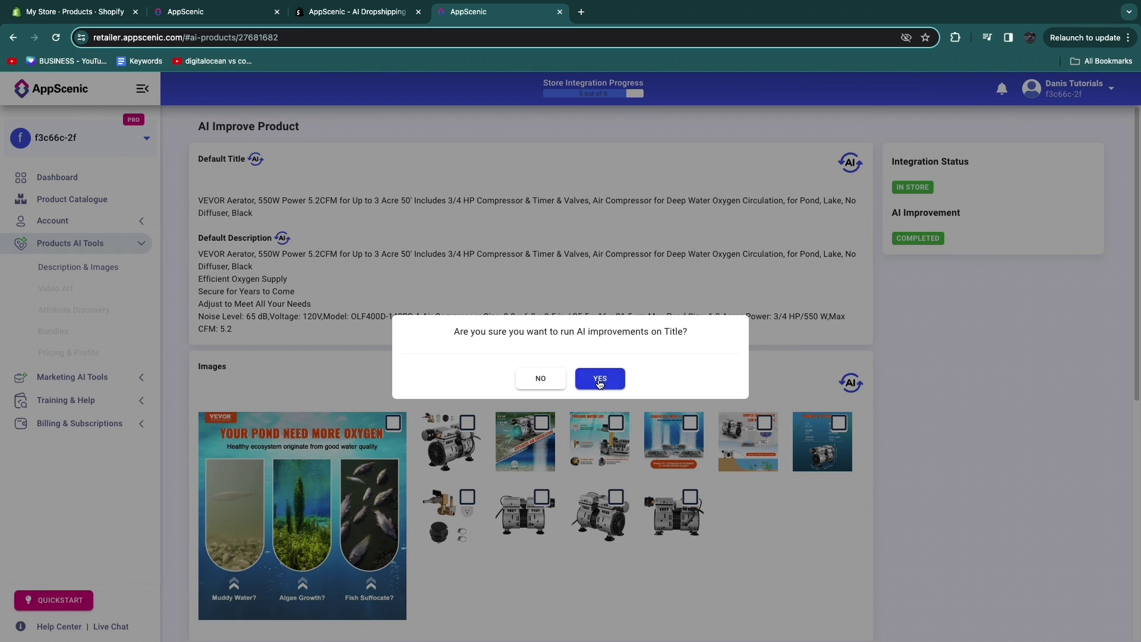
left_click(599, 383)
left_click(282, 221)
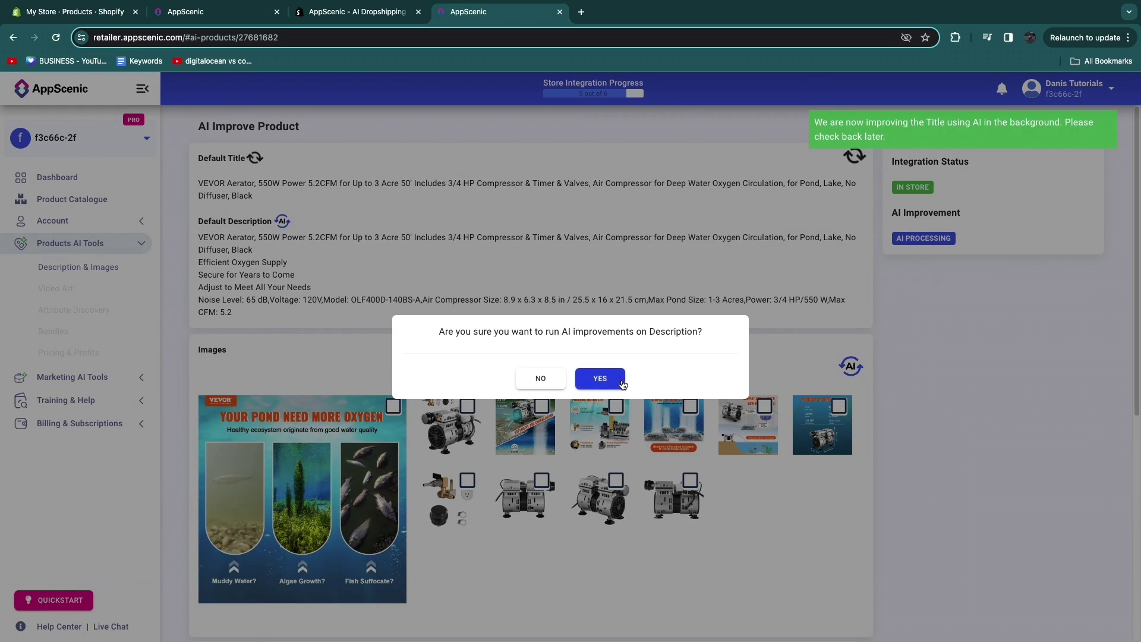
left_click(622, 383)
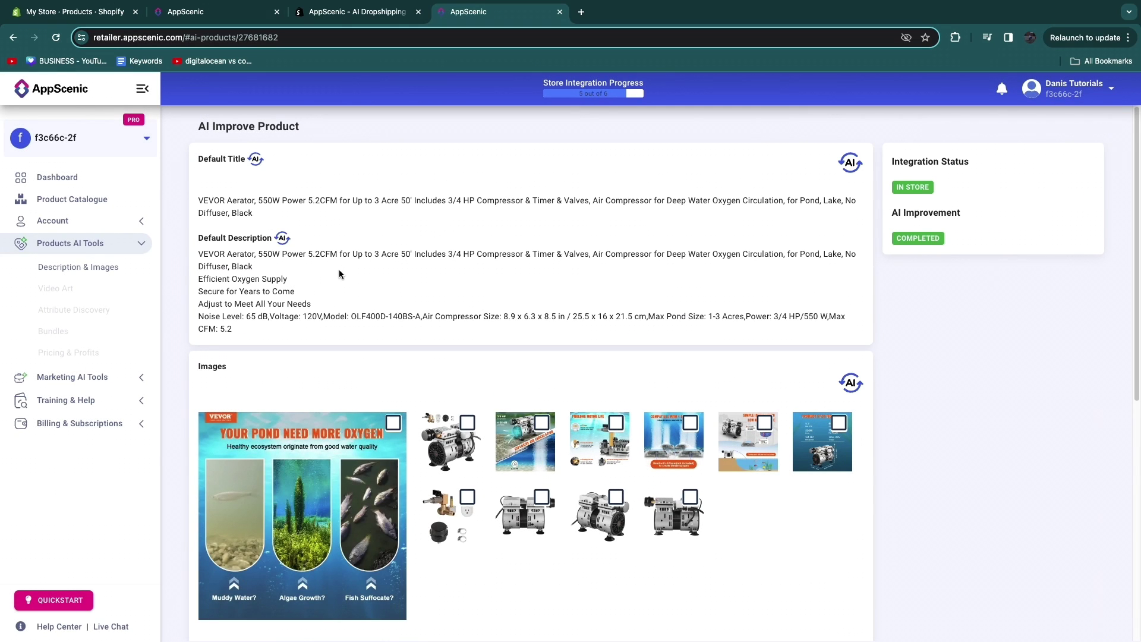
Review the AI-generated title for the aerator
scroll(353, 272, "down", 7)
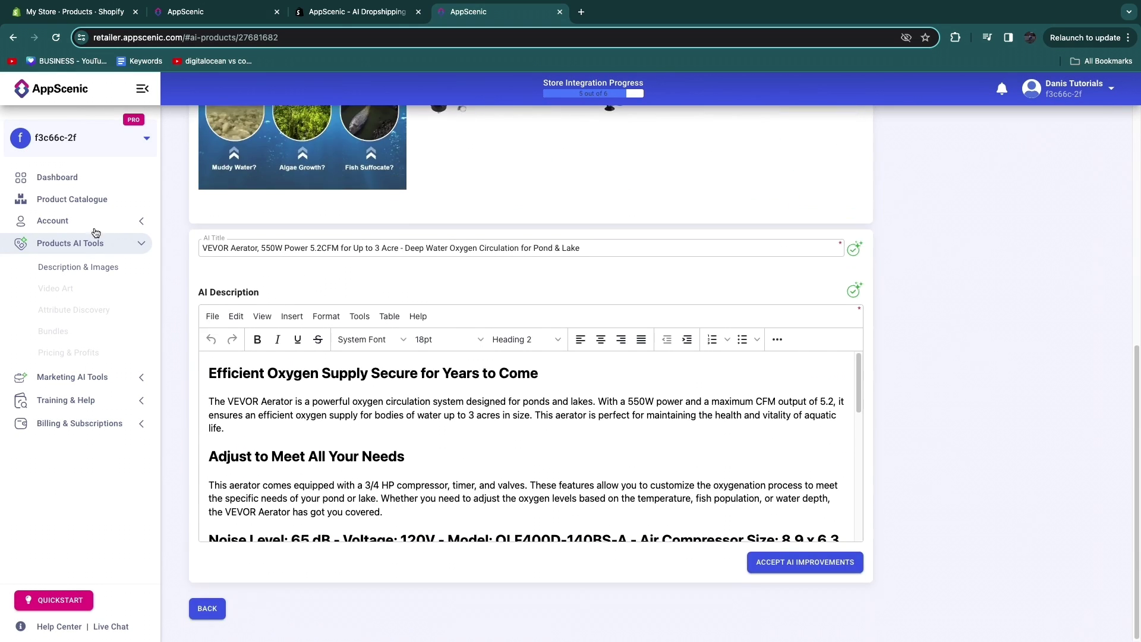
left_click_drag(207, 247, 624, 276)
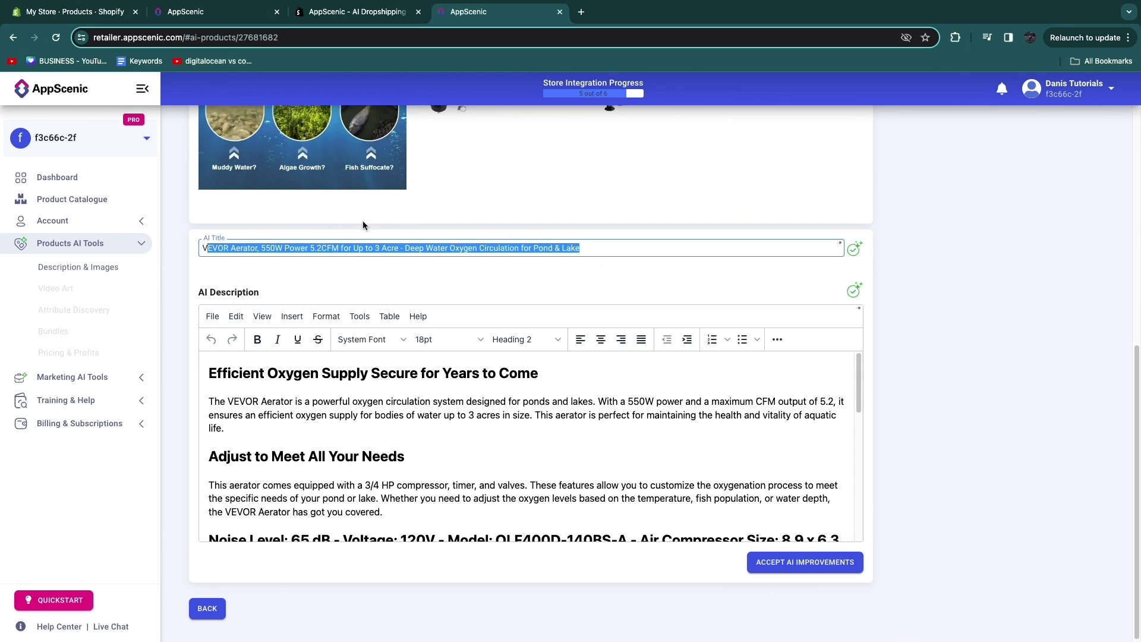
left_click(337, 265)
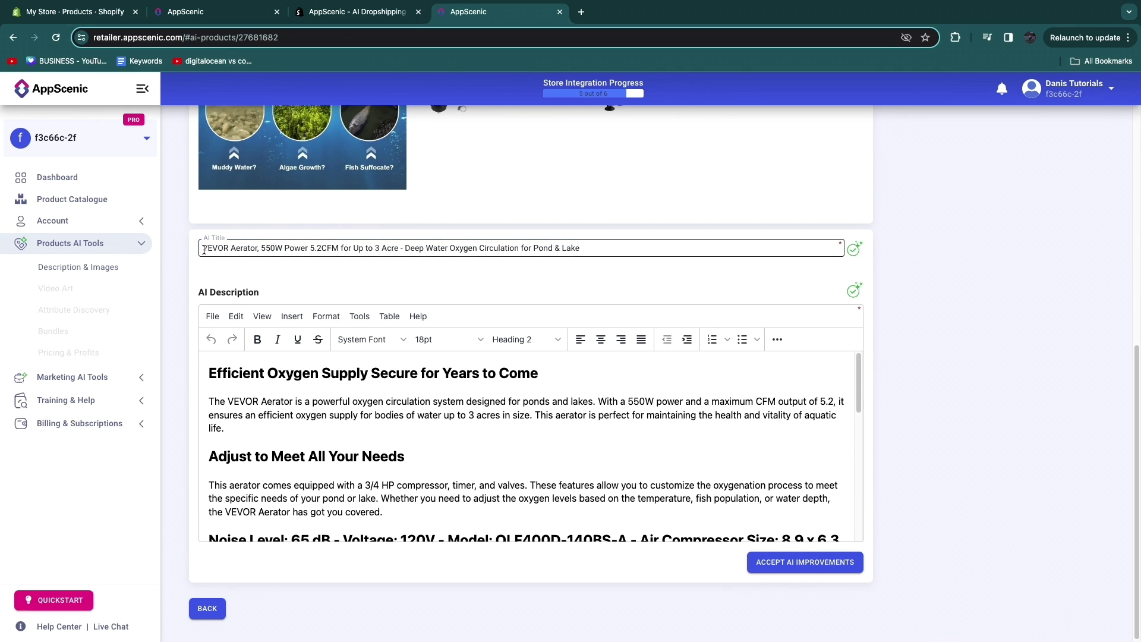
left_click_drag(203, 247, 589, 250)
left_click(392, 238)
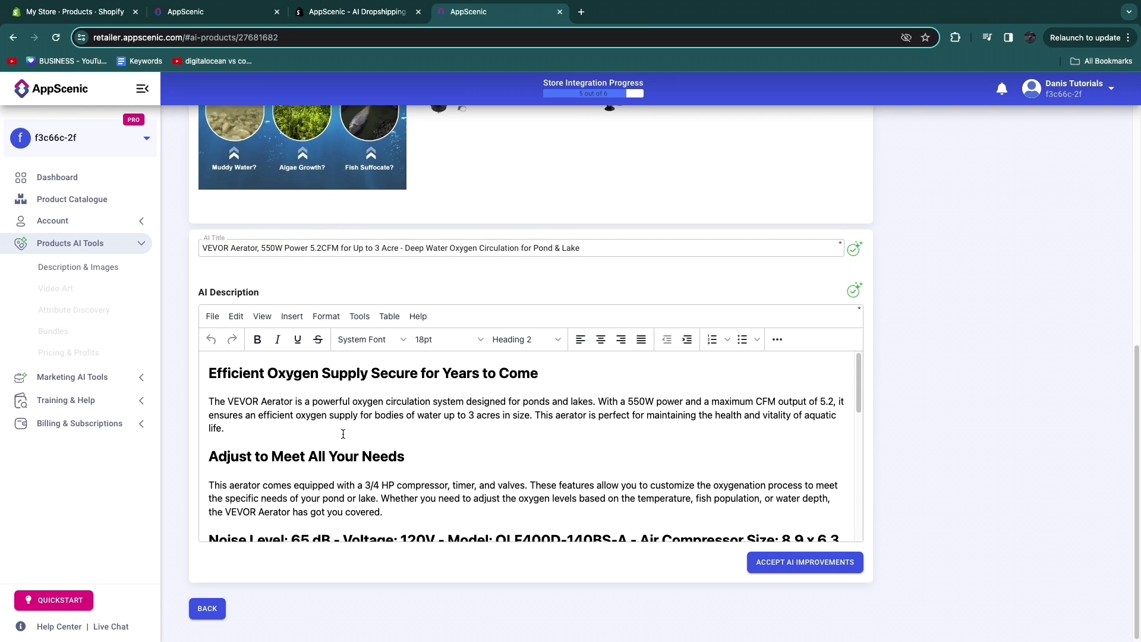
Read through the AI description, then accept the AI improvements and confirm Yes
scroll(341, 433, "down", 1)
scroll(357, 423, "down", 5)
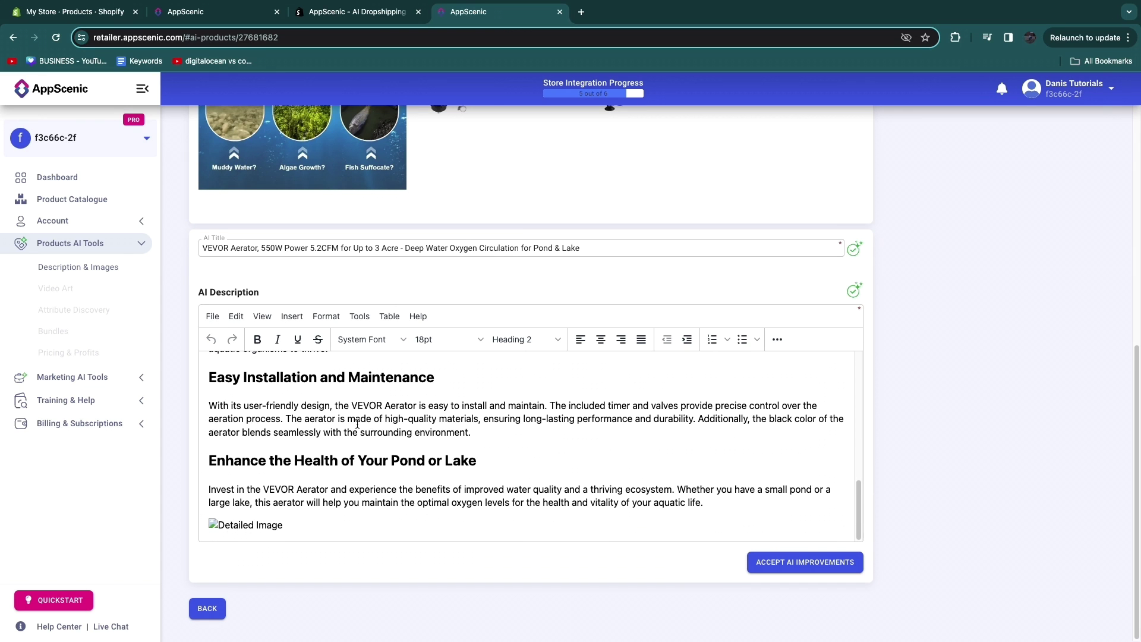
scroll(585, 469, "up", 15)
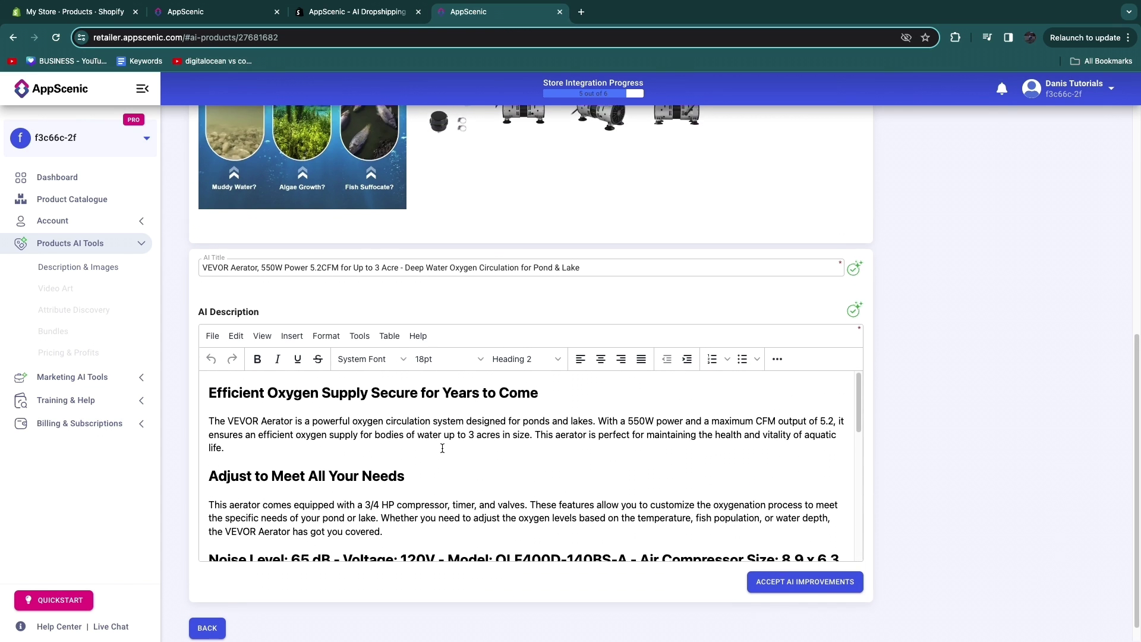
scroll(329, 436, "down", 10)
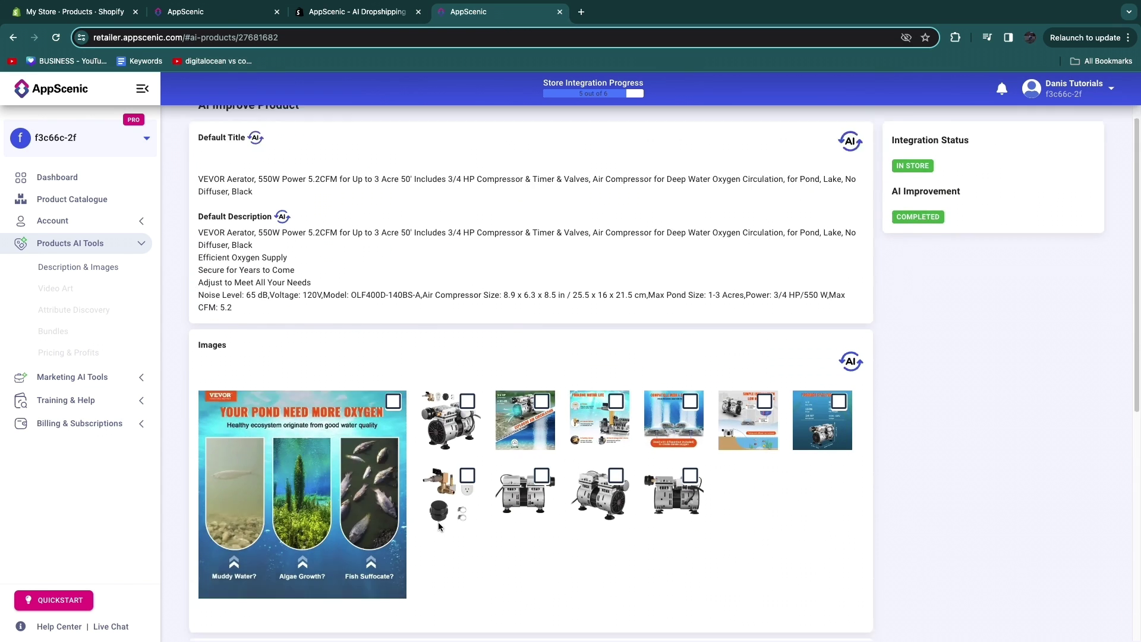
scroll(552, 444, "down", 2)
scroll(491, 494, "up", 3)
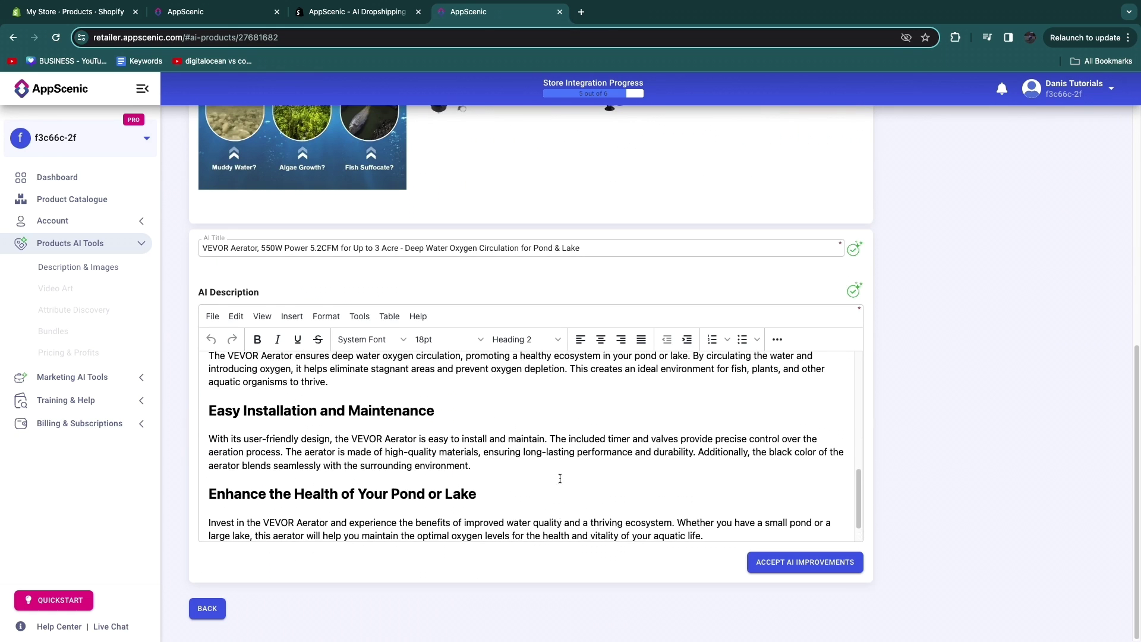
left_click(791, 568)
left_click(580, 387)
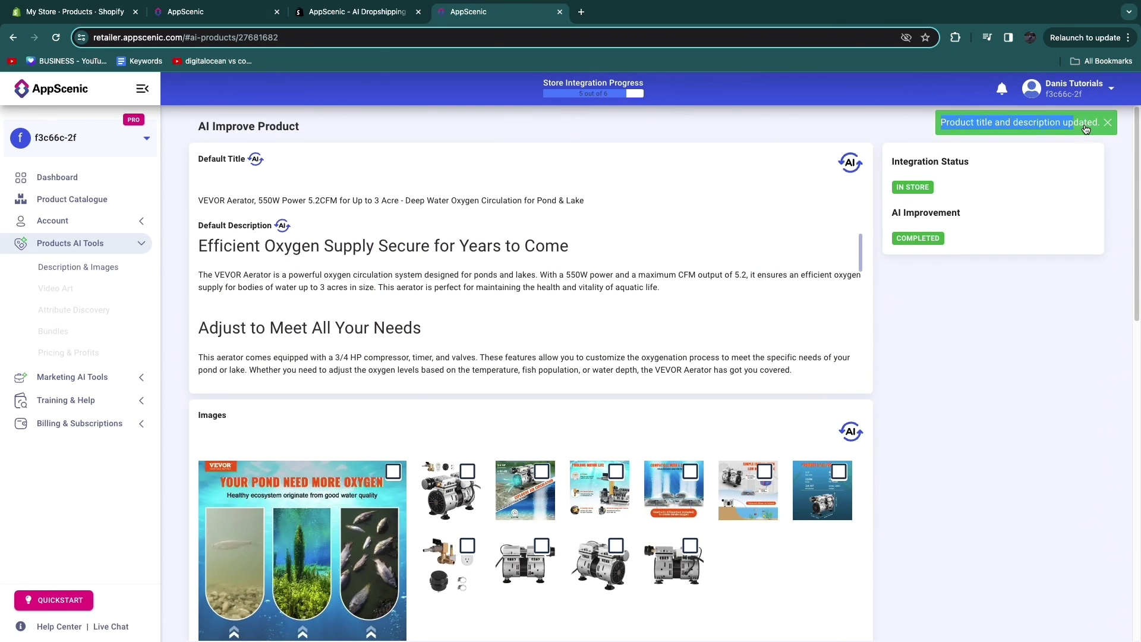
Open Account > My Products and review the imported VEVOR aerator's row and profit
left_click(66, 221)
left_click(75, 269)
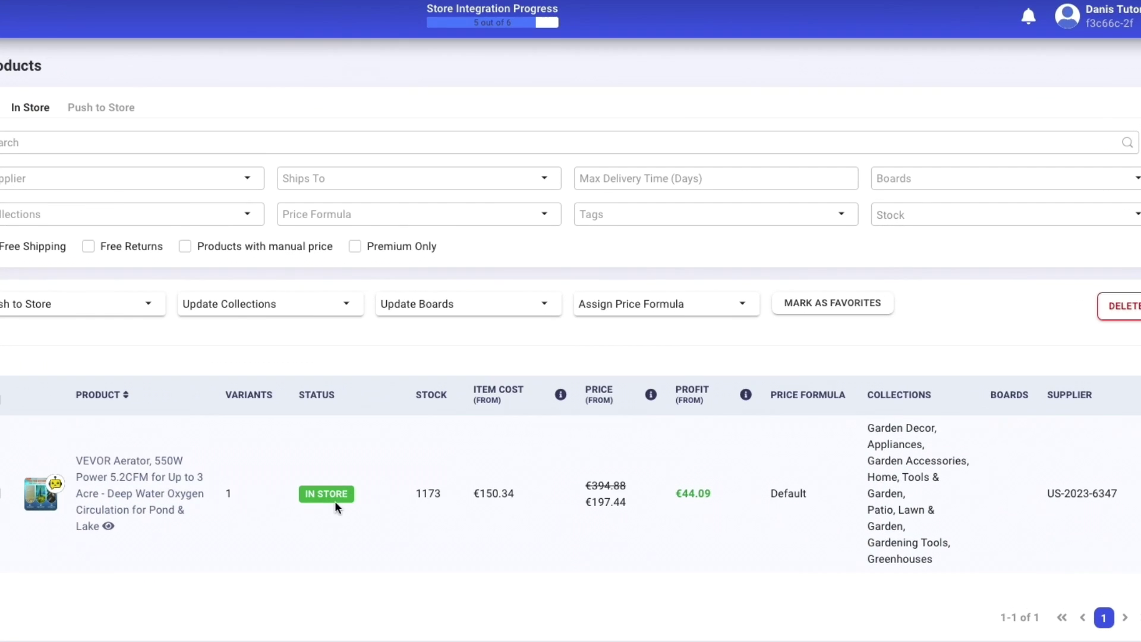
mouse_move(458, 454)
left_click_drag(674, 393, 686, 395)
mouse_move(697, 493)
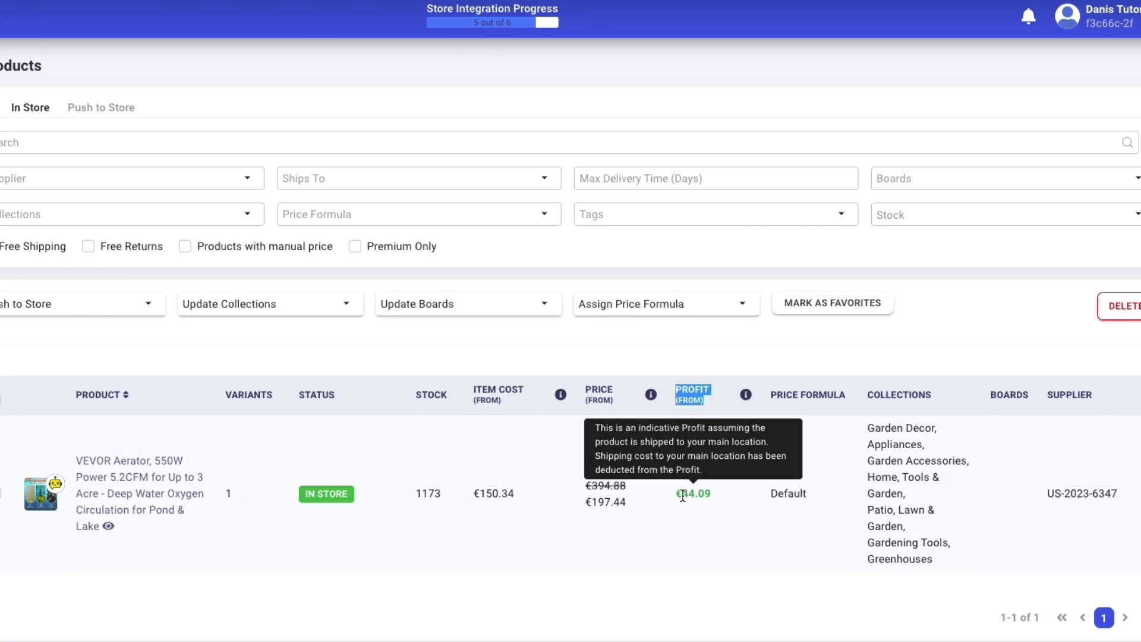
left_click_drag(677, 495, 711, 494)
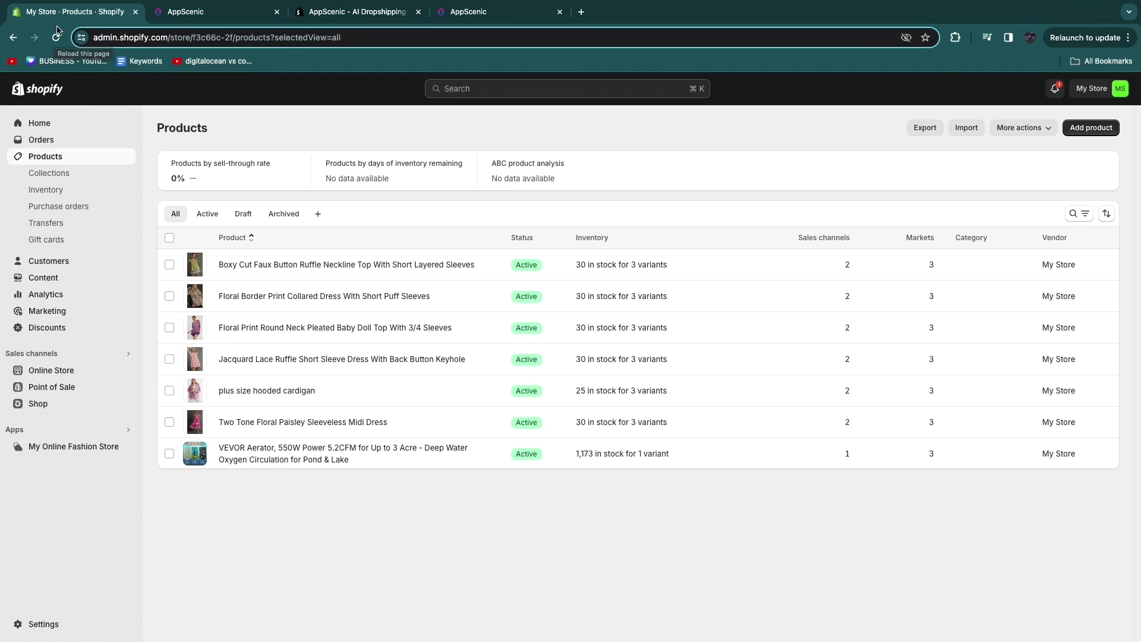
Open the VEVOR Aerator in Shopify Products and scroll through its description and media
left_click(301, 455)
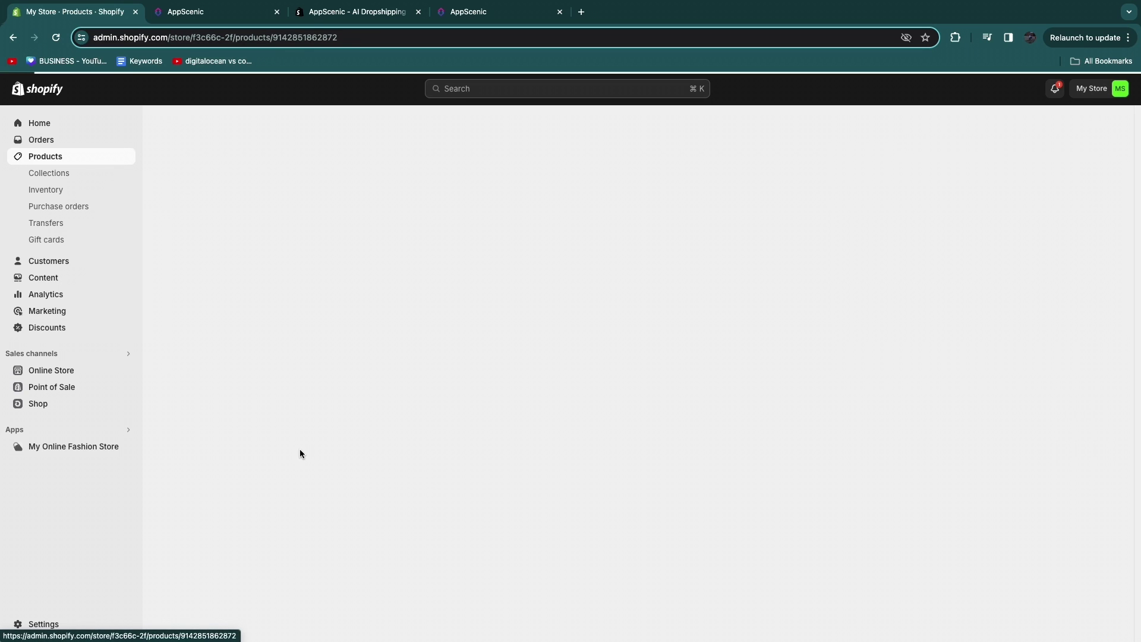
scroll(392, 360, "down", 4)
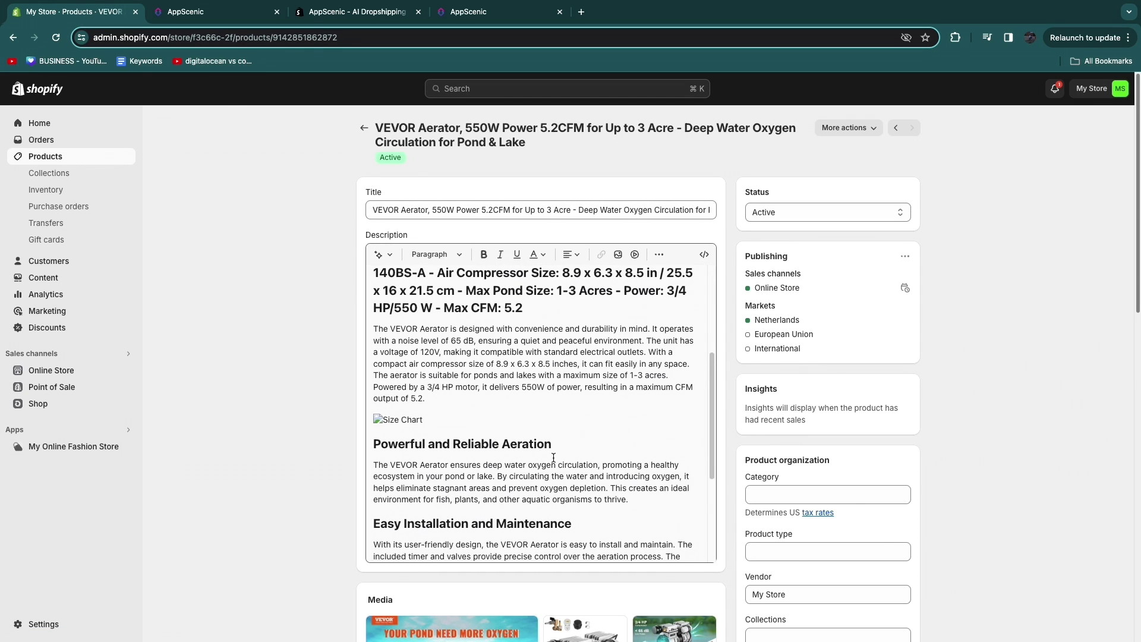
scroll(487, 315, "up", 4)
scroll(487, 315, "down", 10)
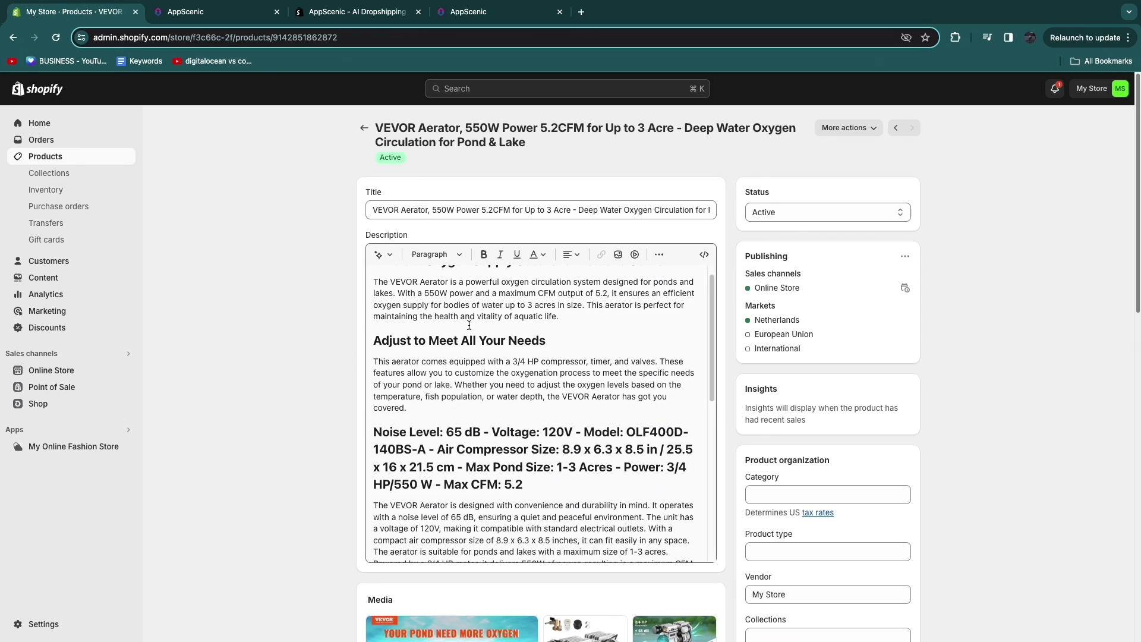
scroll(419, 452, "down", 4)
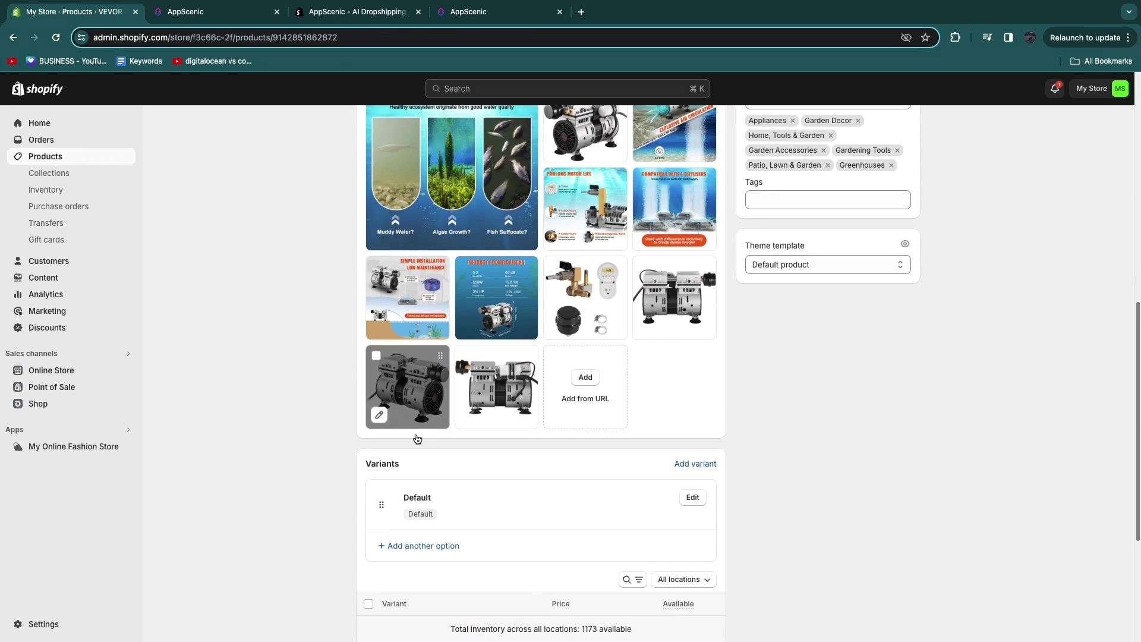
scroll(457, 439, "up", 2)
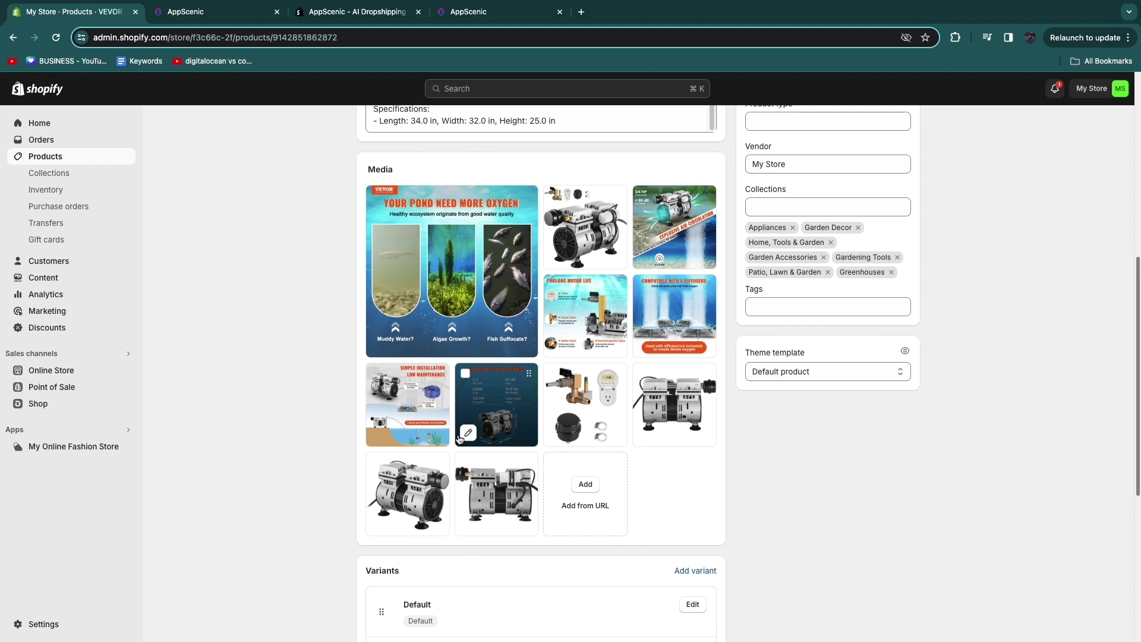
scroll(416, 478, "down", 5)
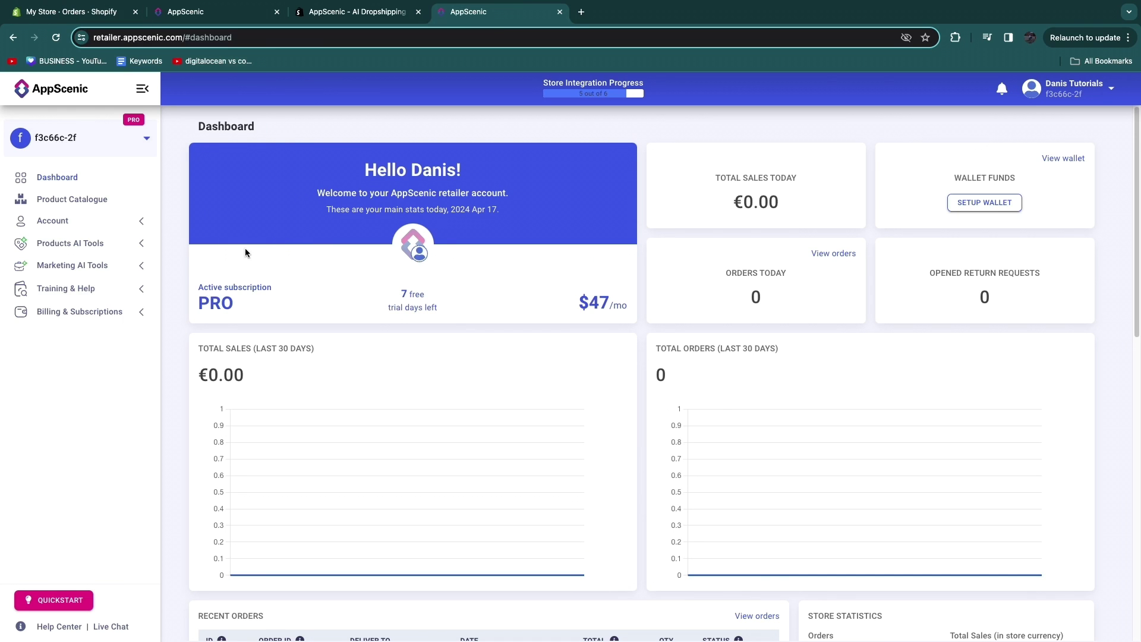
Confirm the Account > Orders list is empty, then return to the Product Catalogue
left_click(92, 224)
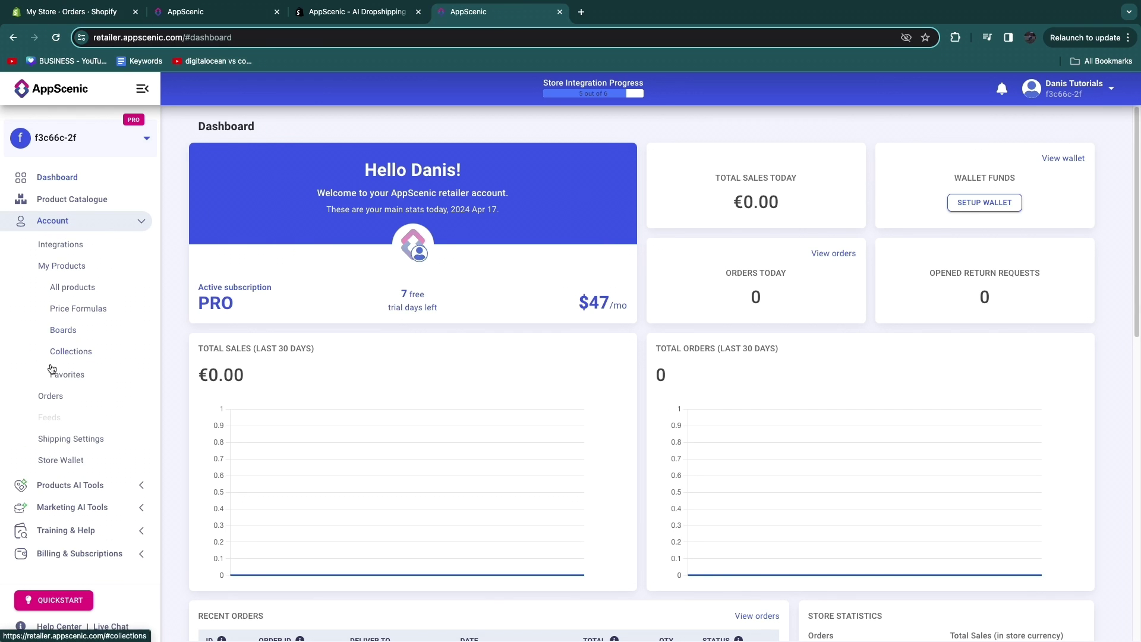
left_click(50, 395)
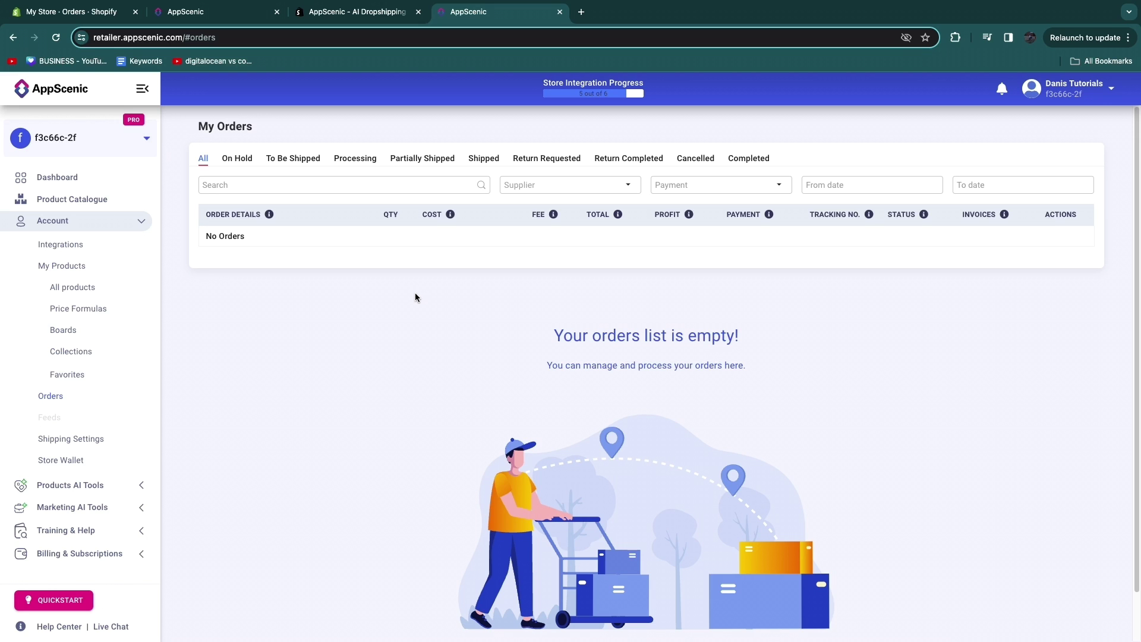
left_click(148, 198)
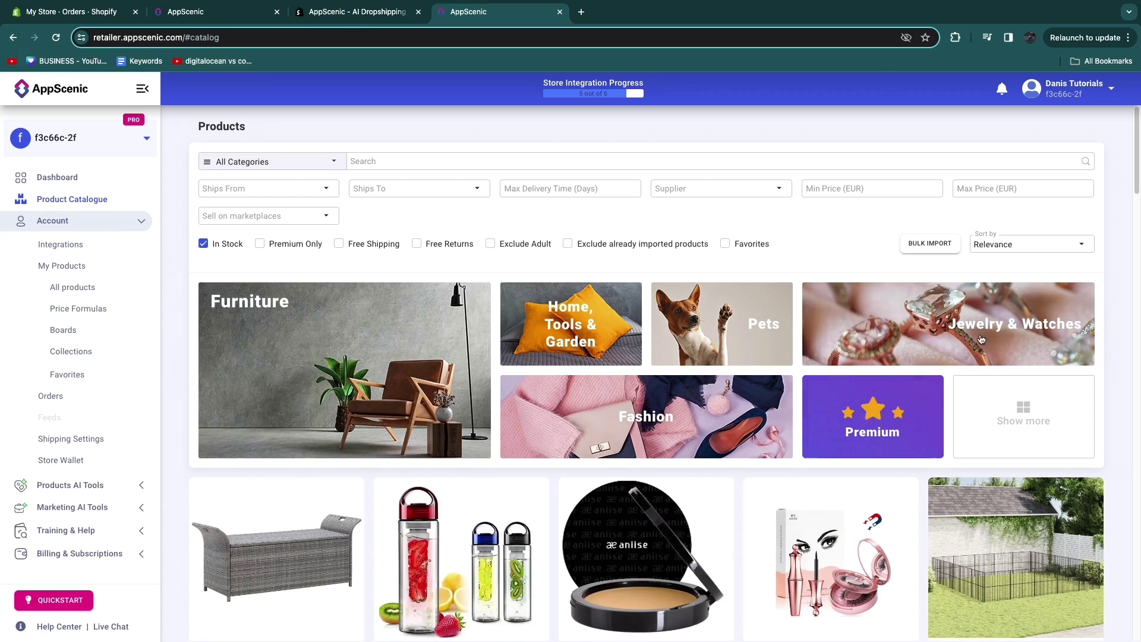
Browse the Pets category in the catalogue, then open the Price Formulas list
left_click(731, 333)
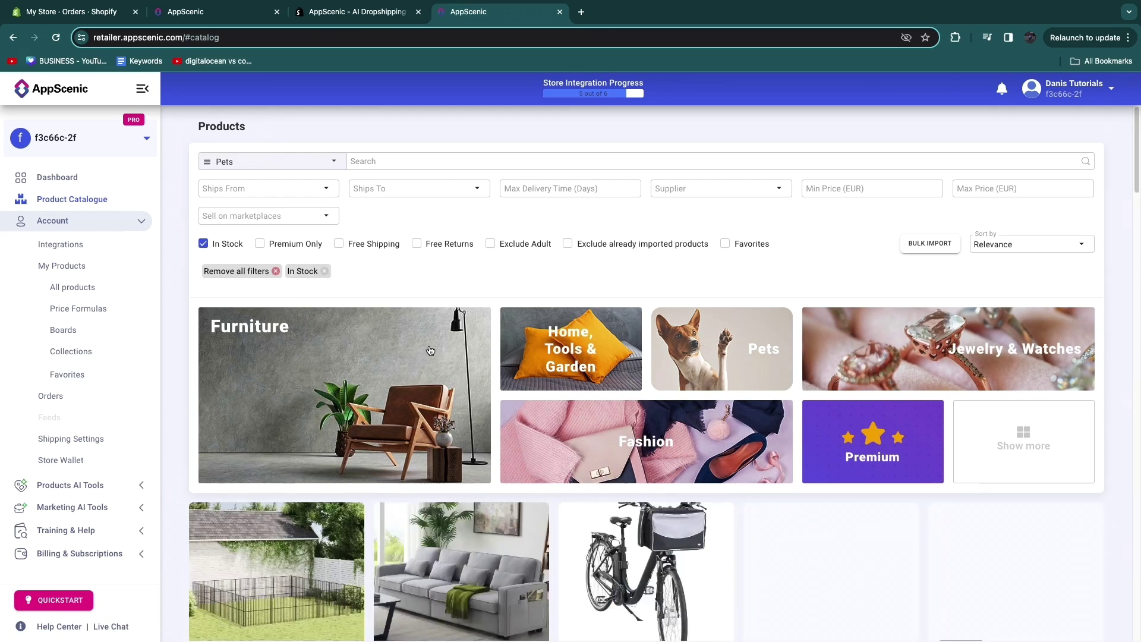
scroll(430, 351, "down", 20)
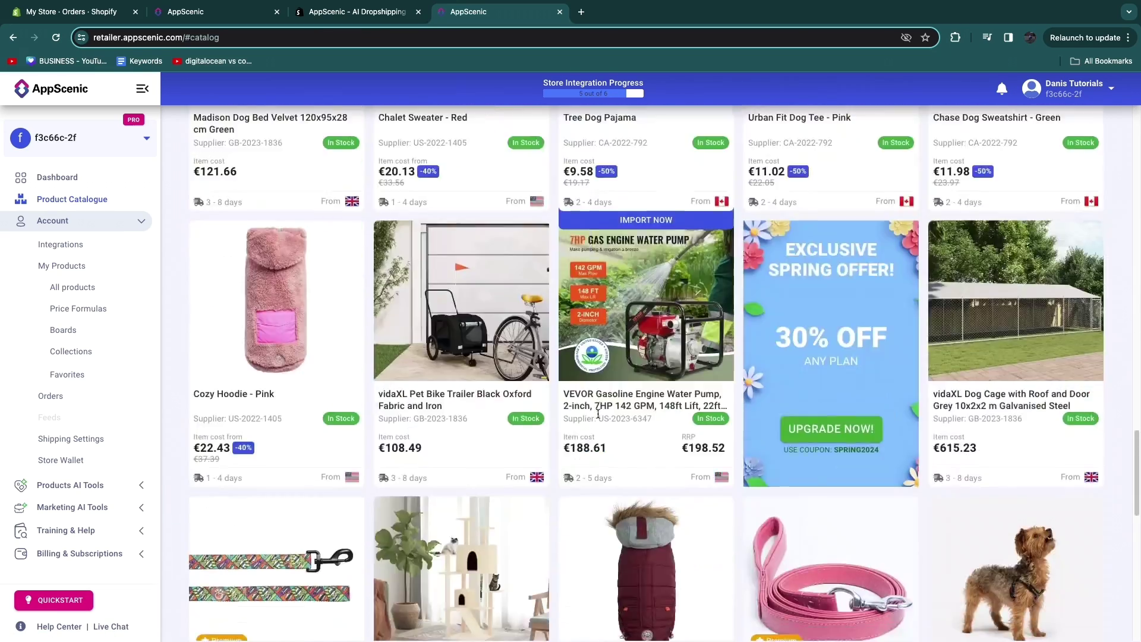
scroll(598, 415, "down", 10)
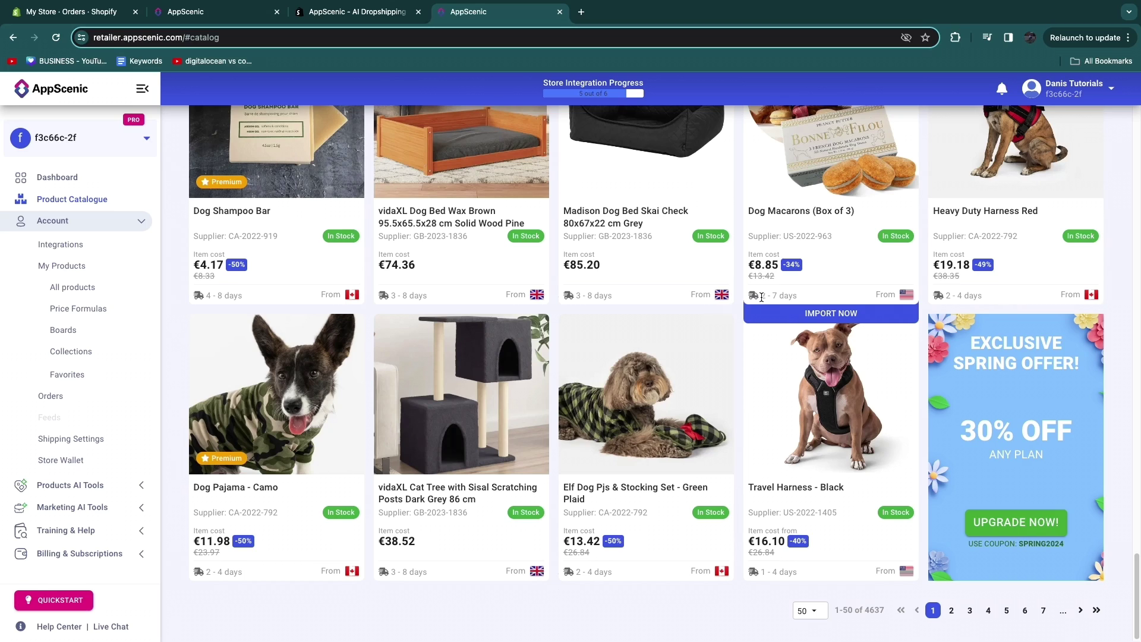
left_click_drag(762, 297, 798, 297)
scroll(891, 303, "up", 8)
scroll(951, 306, "down", 5)
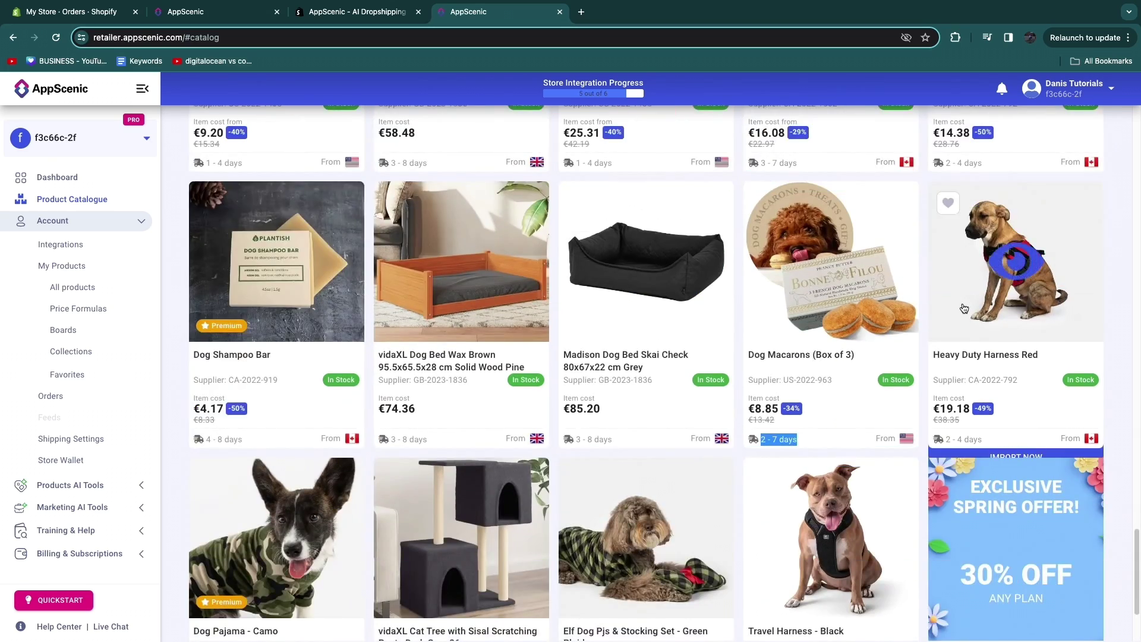
scroll(964, 308, "down", 15)
scroll(454, 276, "down", 5)
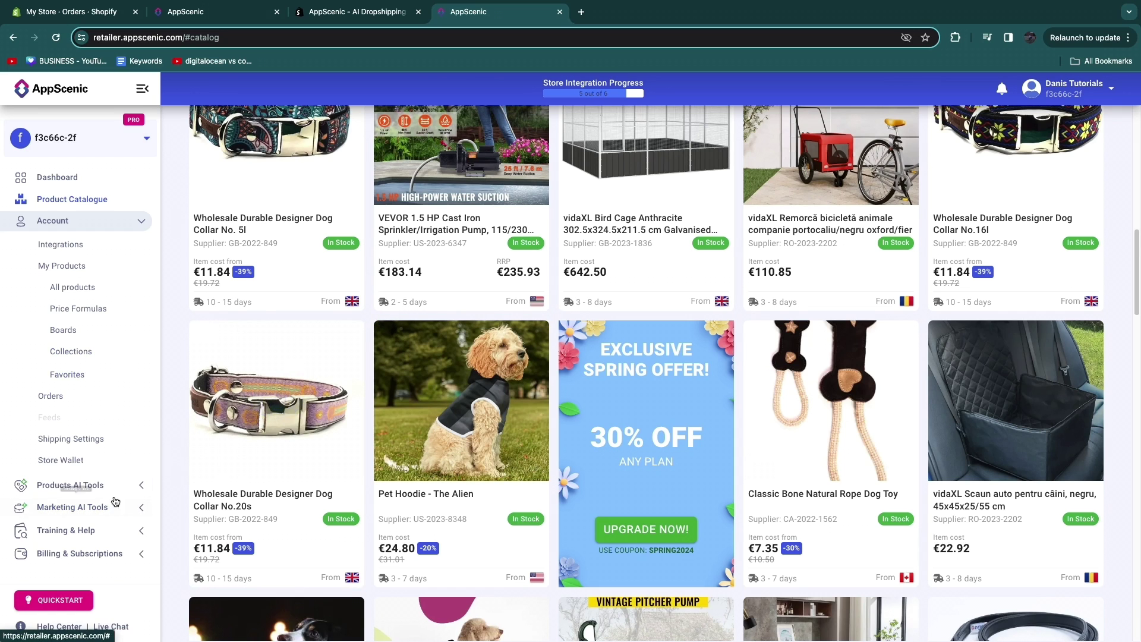
left_click(78, 309)
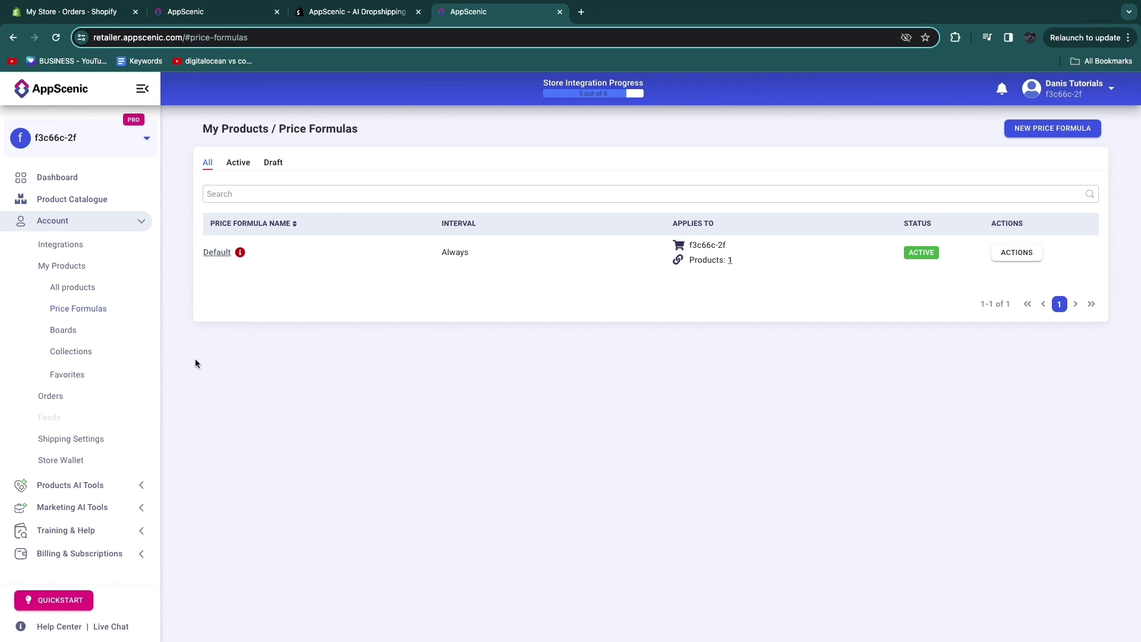
On the dashboard, highlight the Store Statistics heading and the 1 product connected figure
left_click(67, 178)
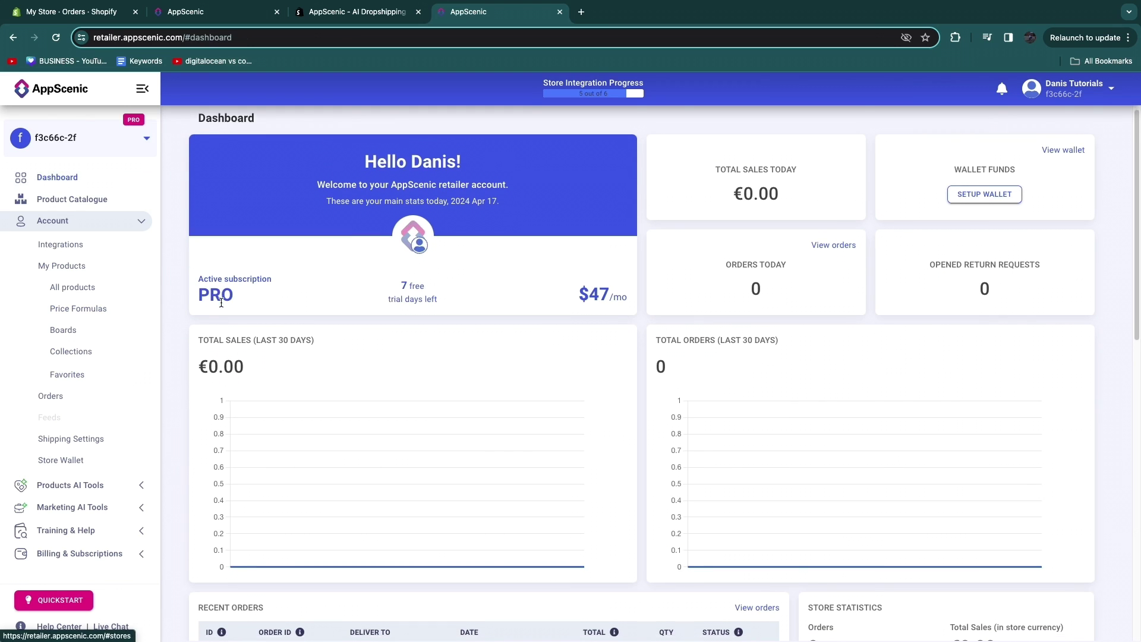
scroll(277, 369, "down", 1)
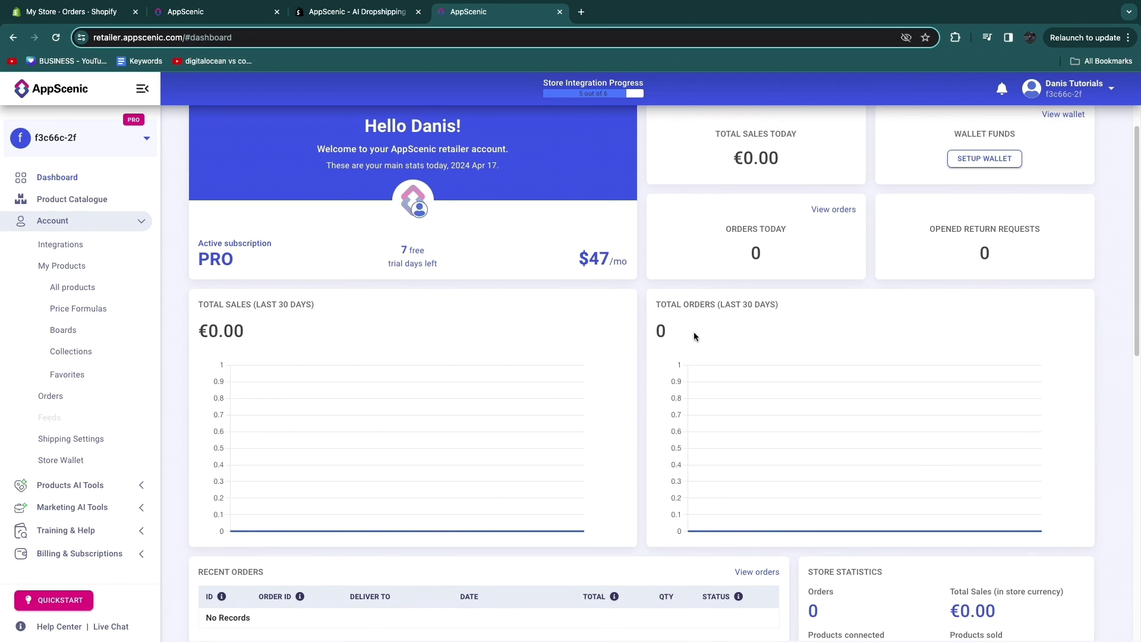
scroll(778, 264, "down", 3)
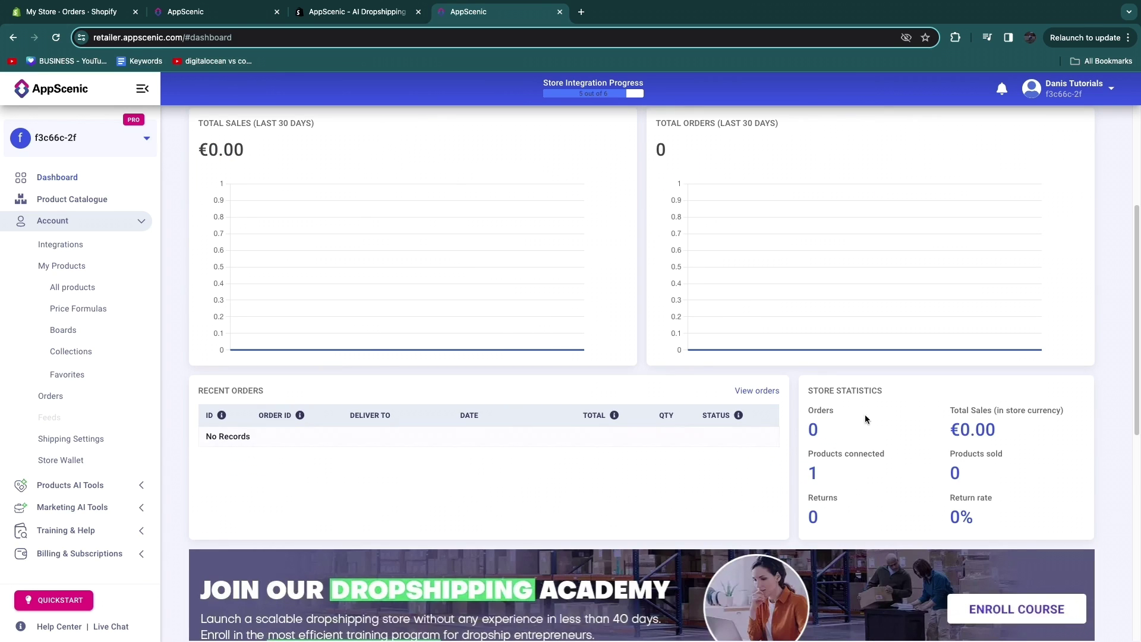
left_click_drag(809, 388, 924, 397)
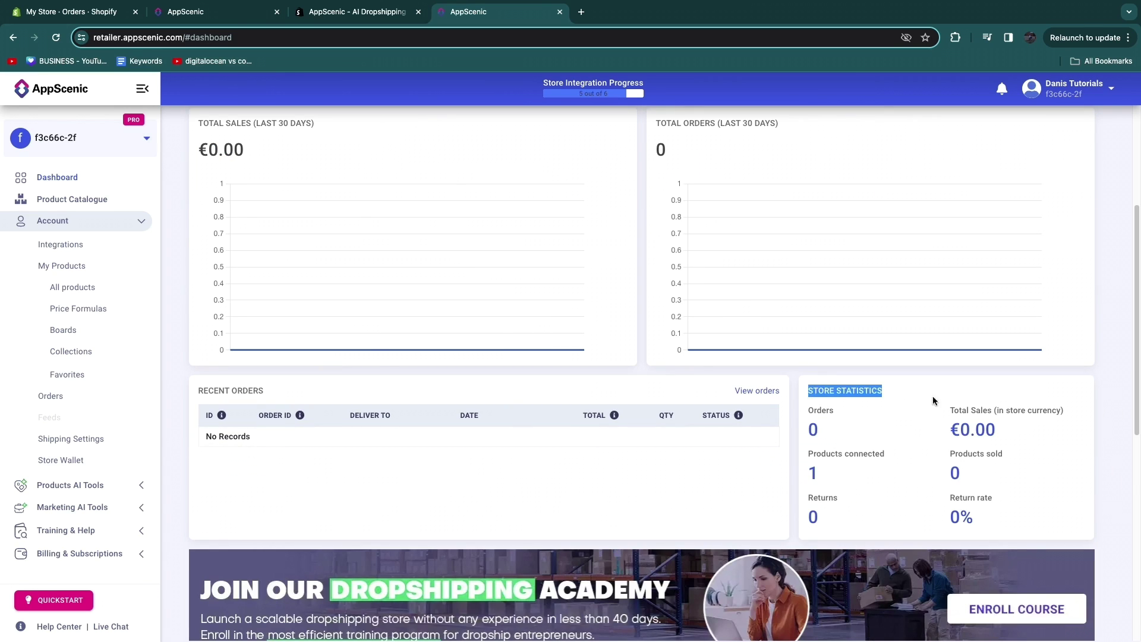
left_click(860, 437)
left_click_drag(966, 460, 893, 461)
left_click(894, 461)
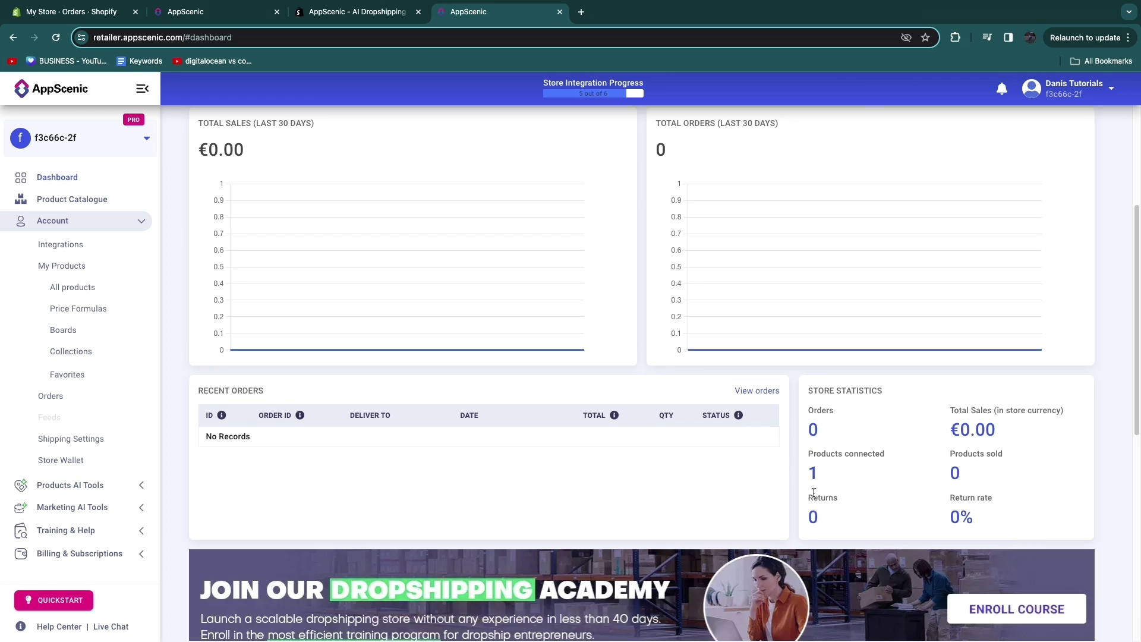
Highlight the 0 Returns figure and review the remaining sales and order statistics
scroll(964, 453, "down", 4)
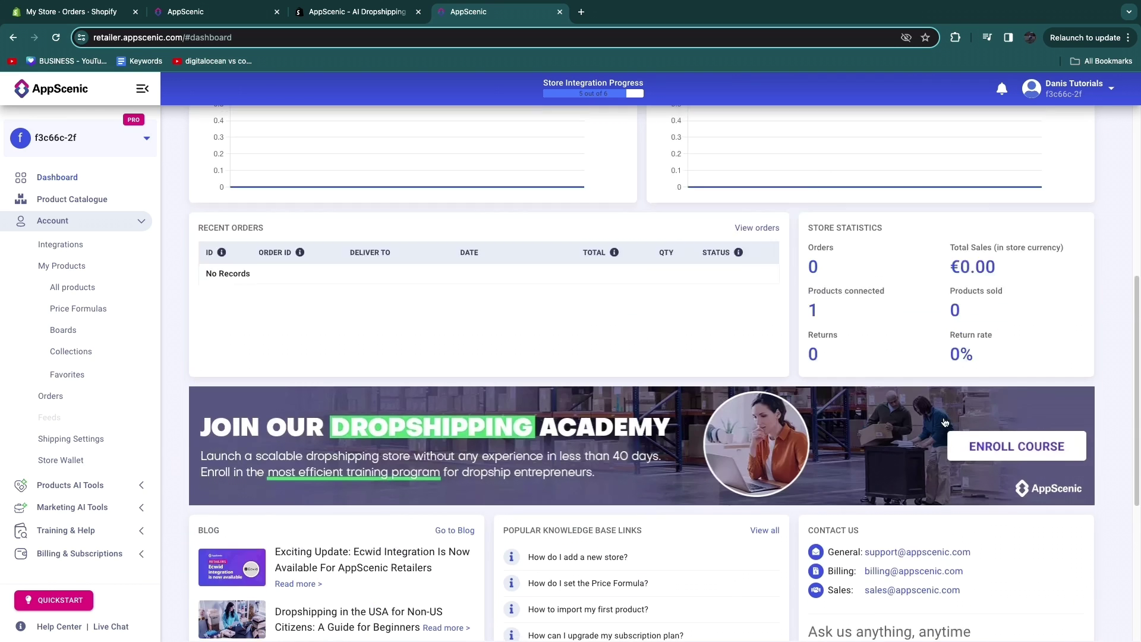
scroll(871, 321, "up", 1)
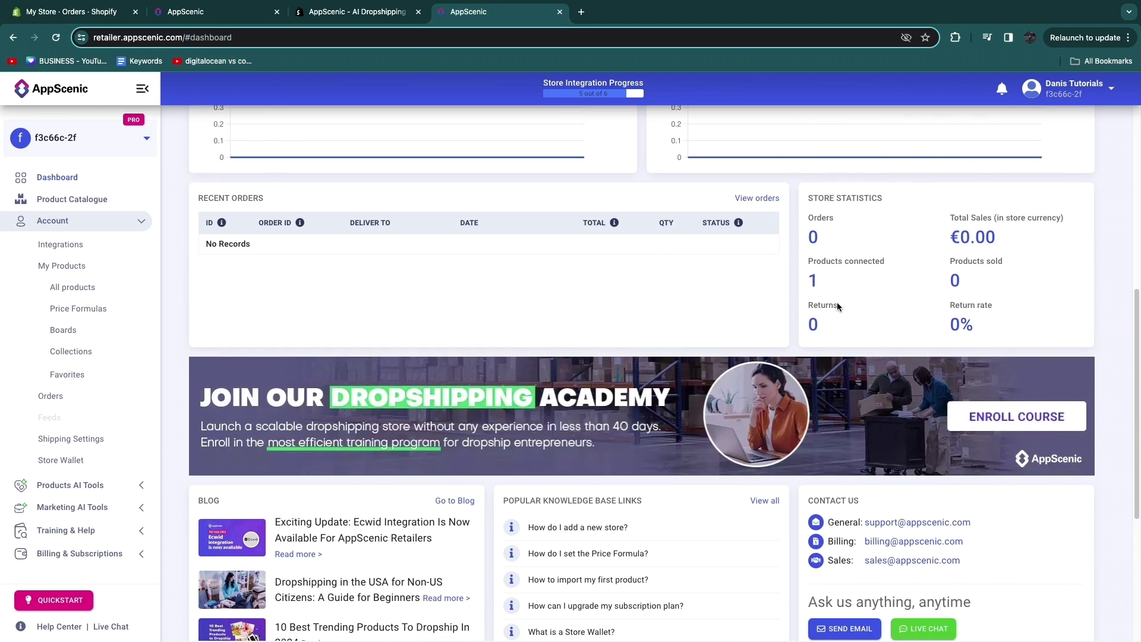
left_click_drag(807, 305, 851, 312)
scroll(856, 362, "down", 1)
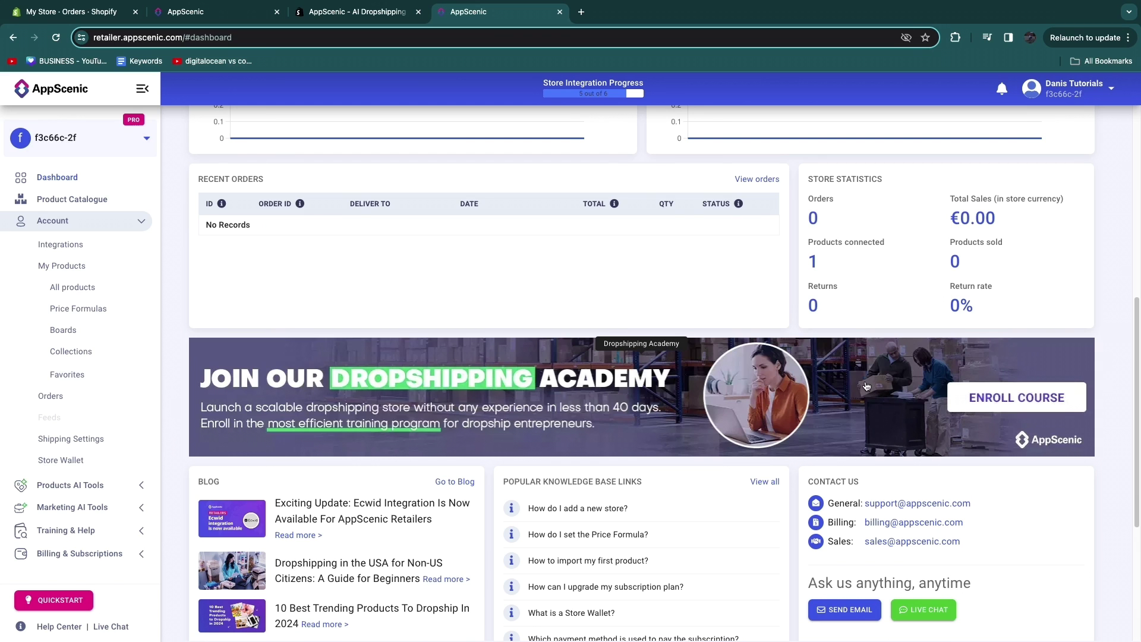
scroll(873, 374, "down", 3)
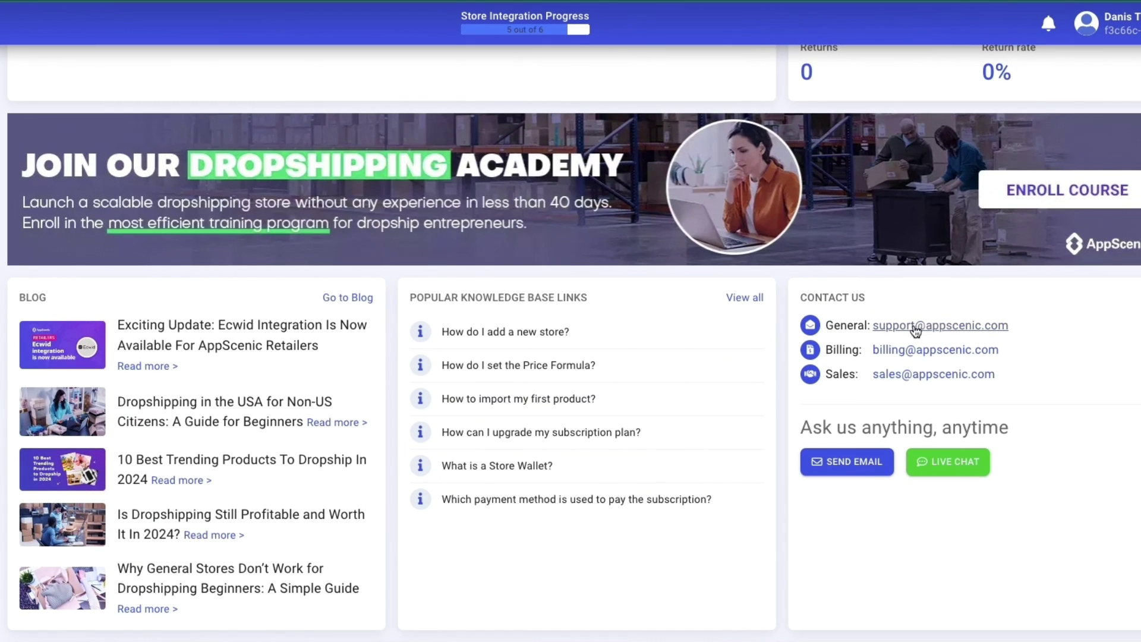
scroll(573, 463, "down", 1)
scroll(589, 434, "down", 2)
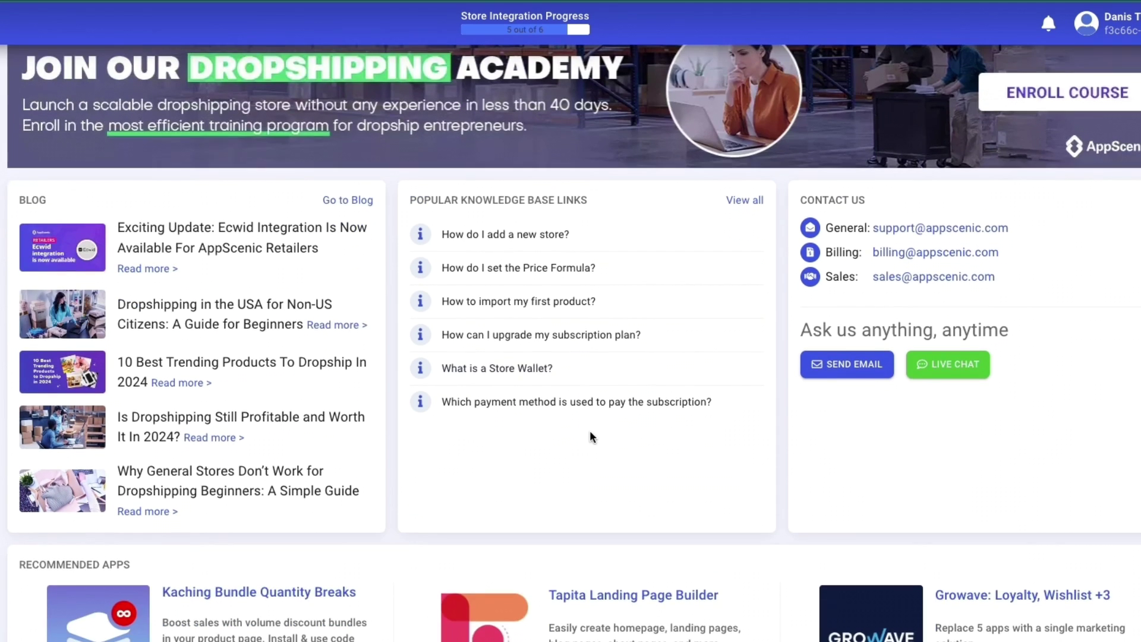
scroll(587, 416, "up", 5)
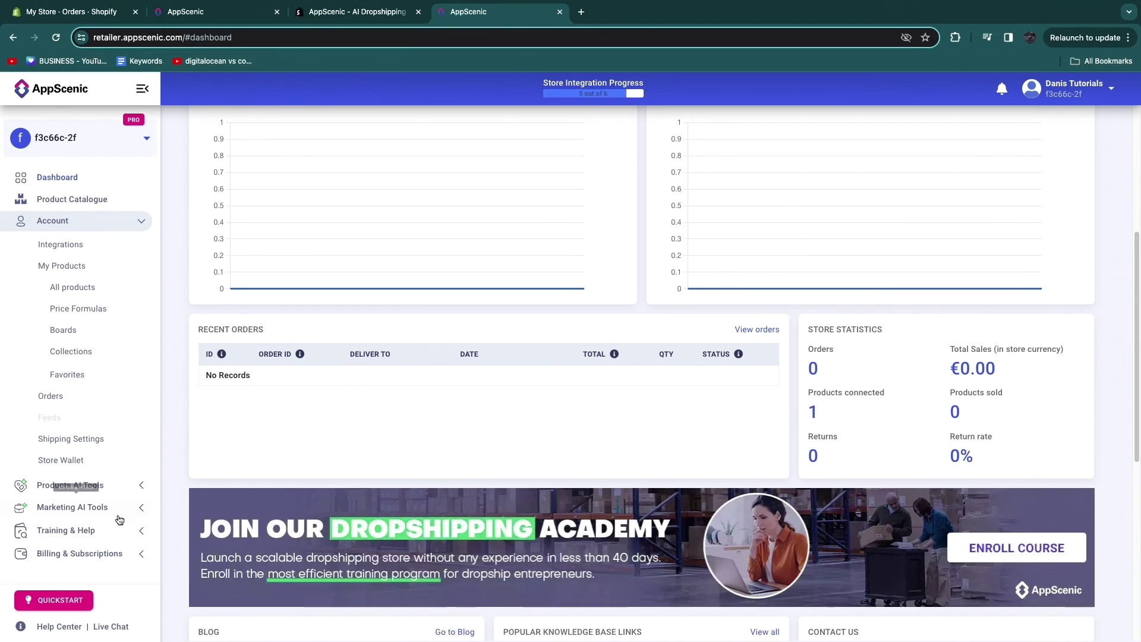
left_click(66, 530)
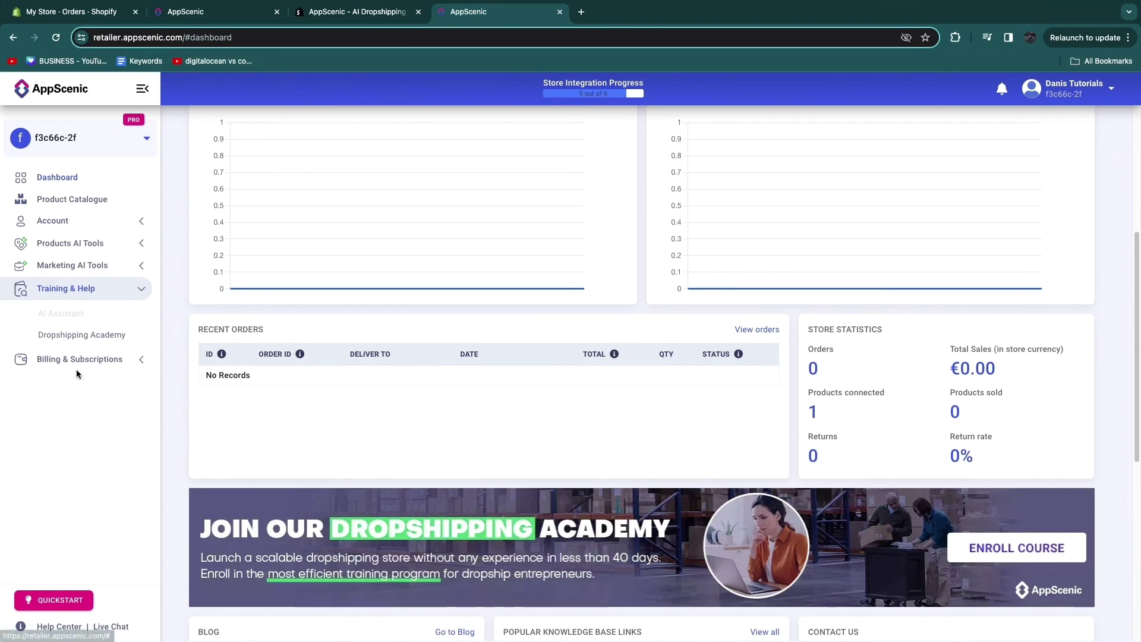
left_click(90, 335)
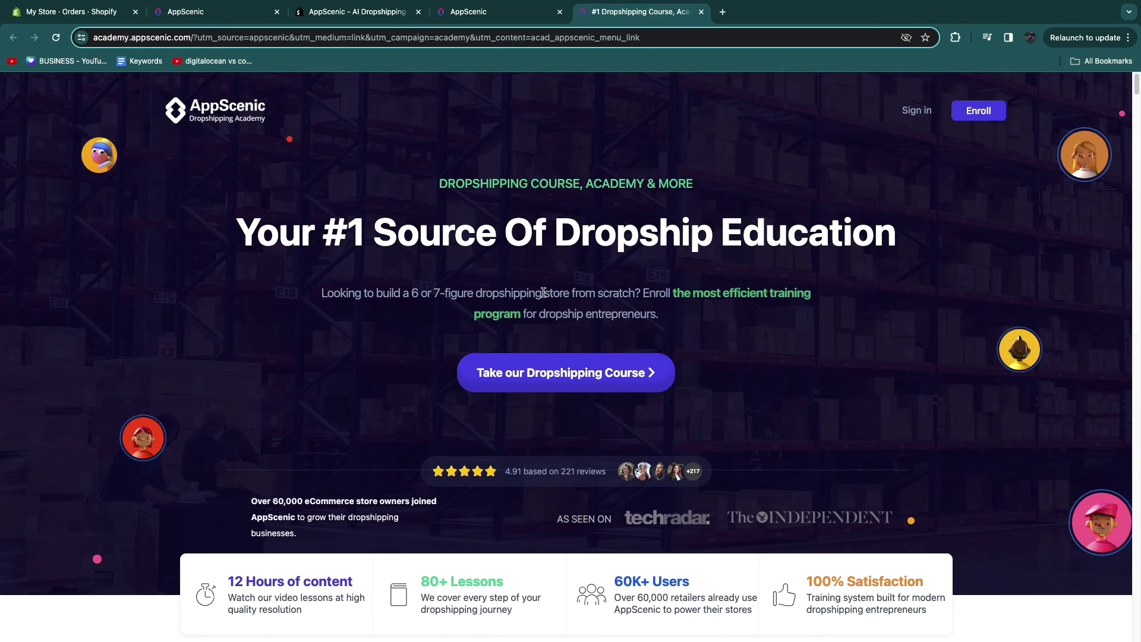
key("super+w")
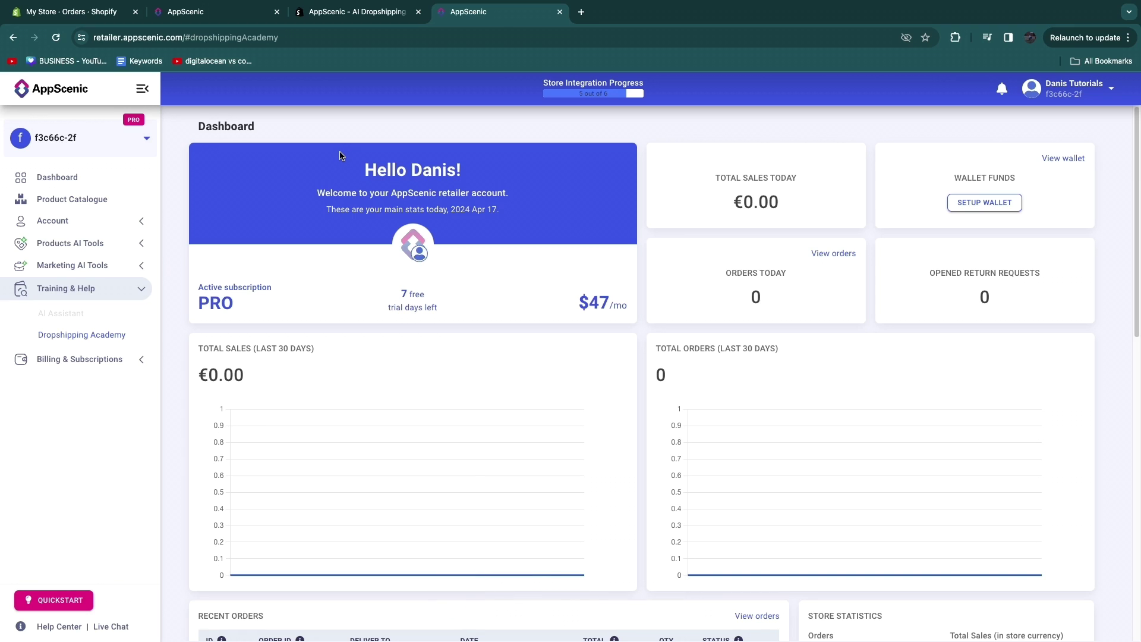
left_click(98, 17)
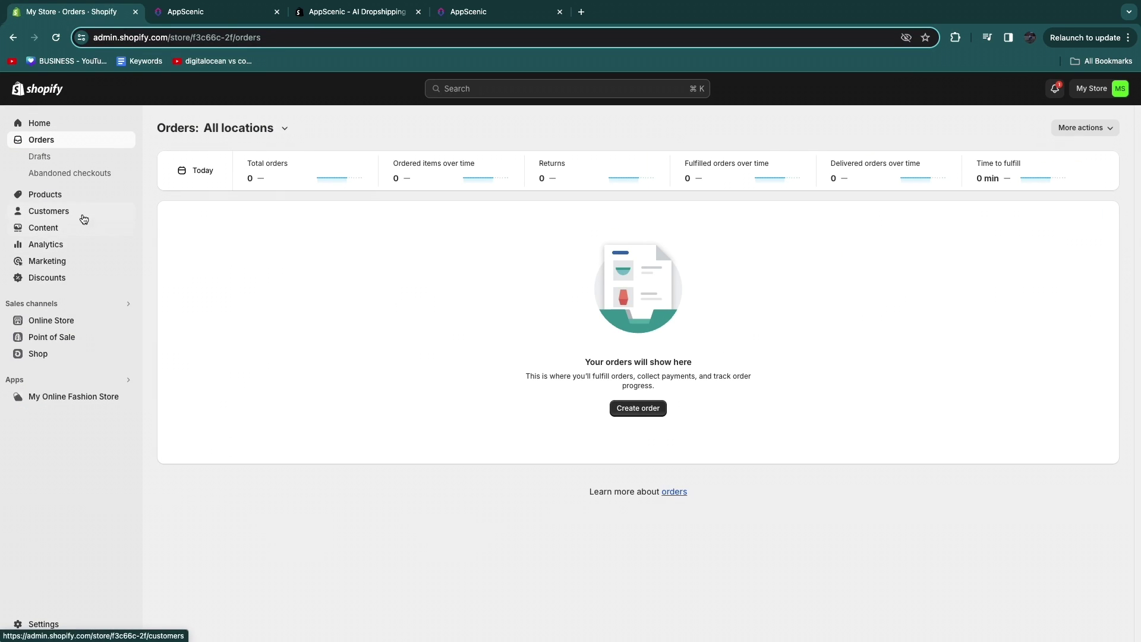
Preview the VEVOR Aerator's storefront page and add one to the cart at €197,44
left_click(78, 196)
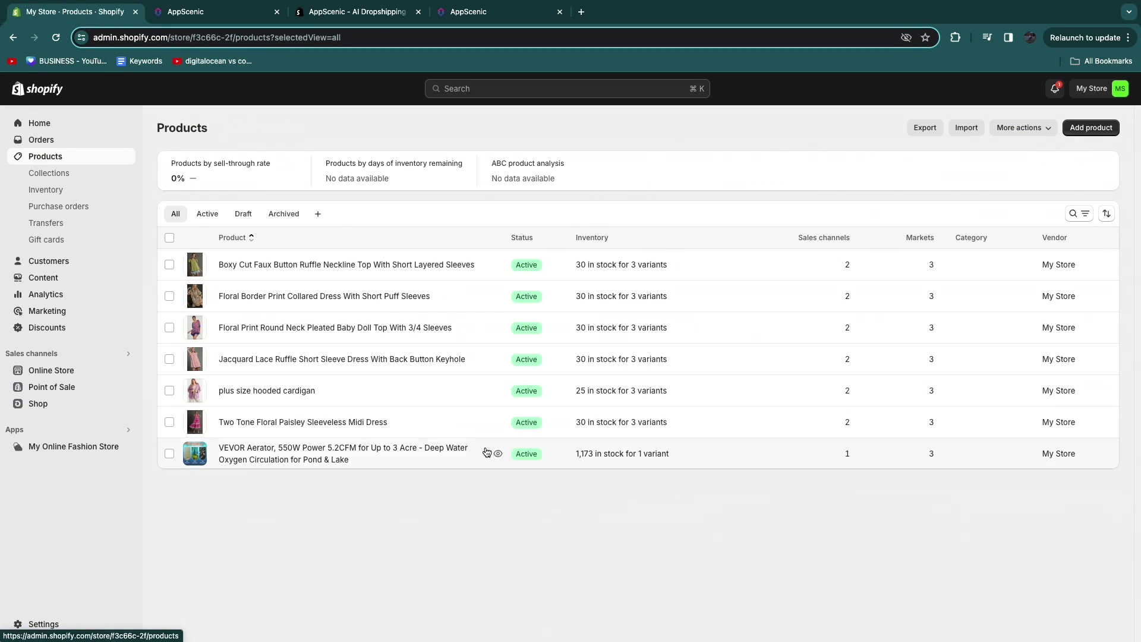
left_click(498, 454)
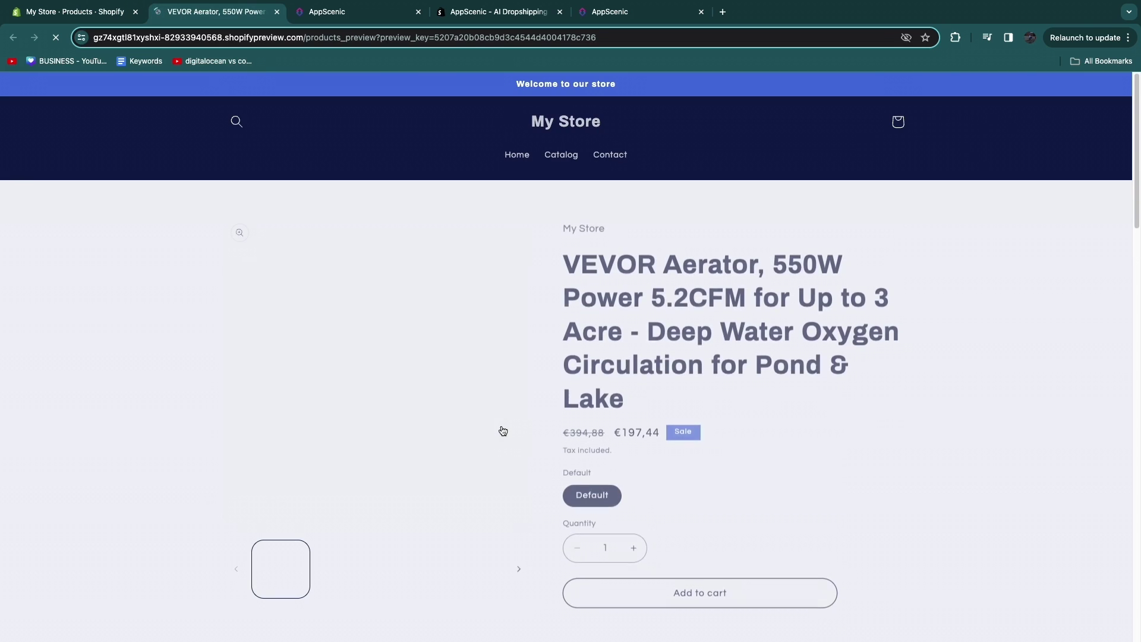
scroll(473, 443, "down", 1)
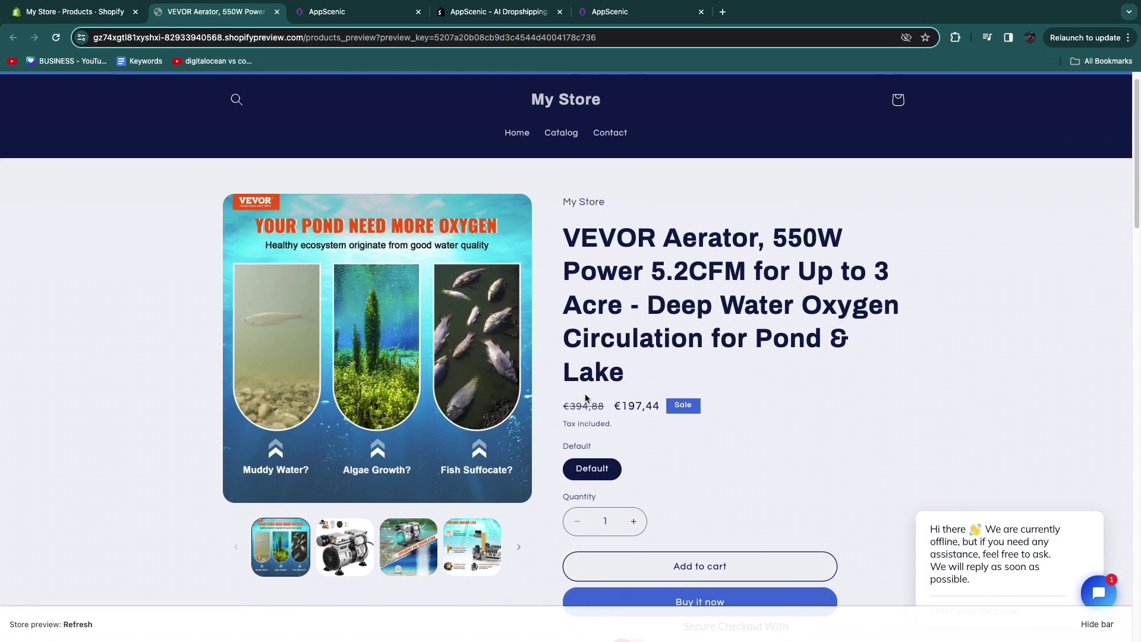
scroll(654, 368, "down", 2)
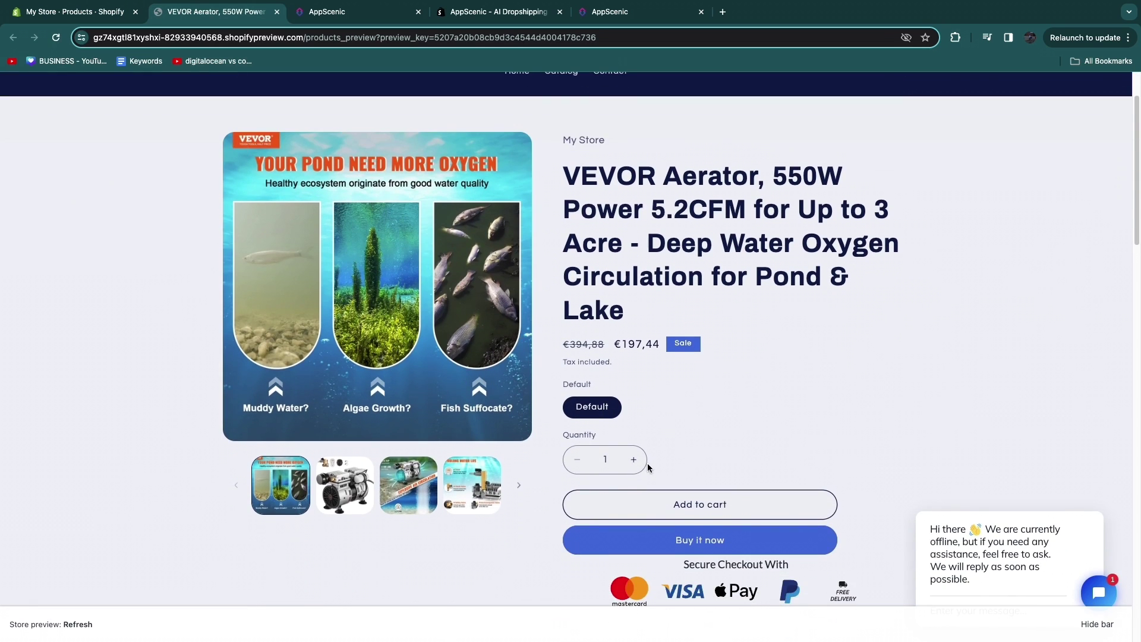
scroll(648, 467, "down", 2)
left_click(695, 416)
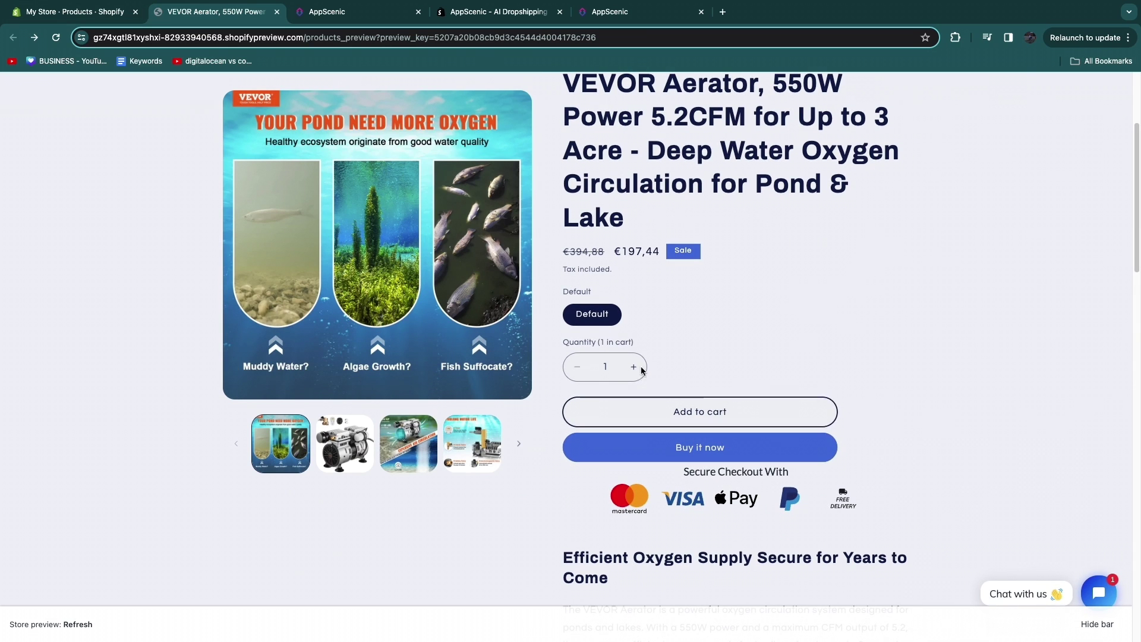
scroll(369, 460, "up", 3)
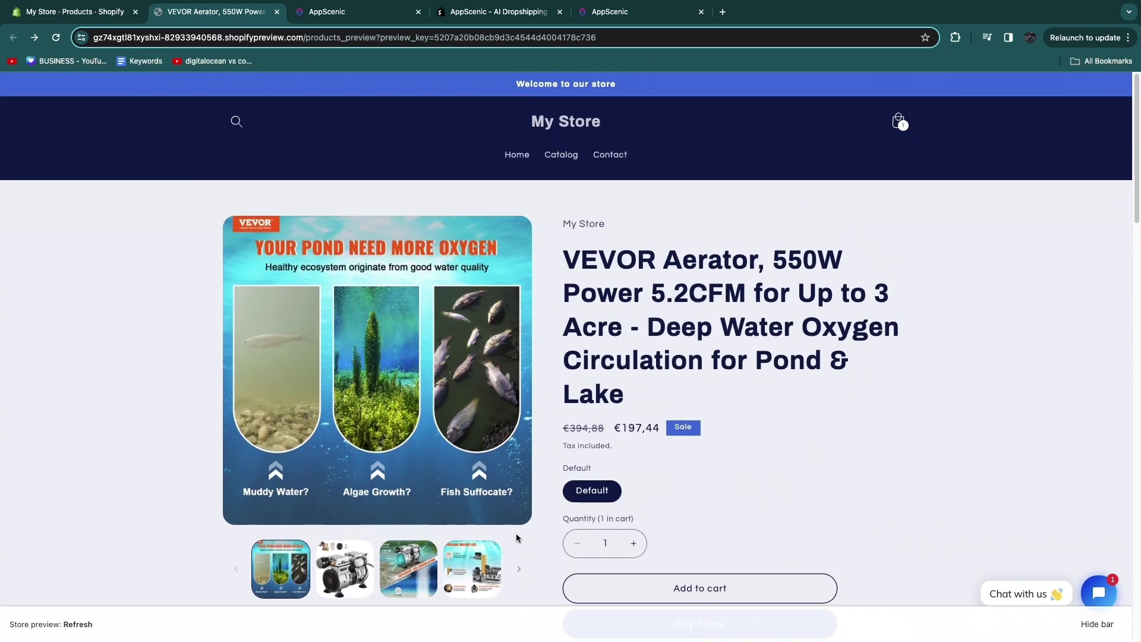